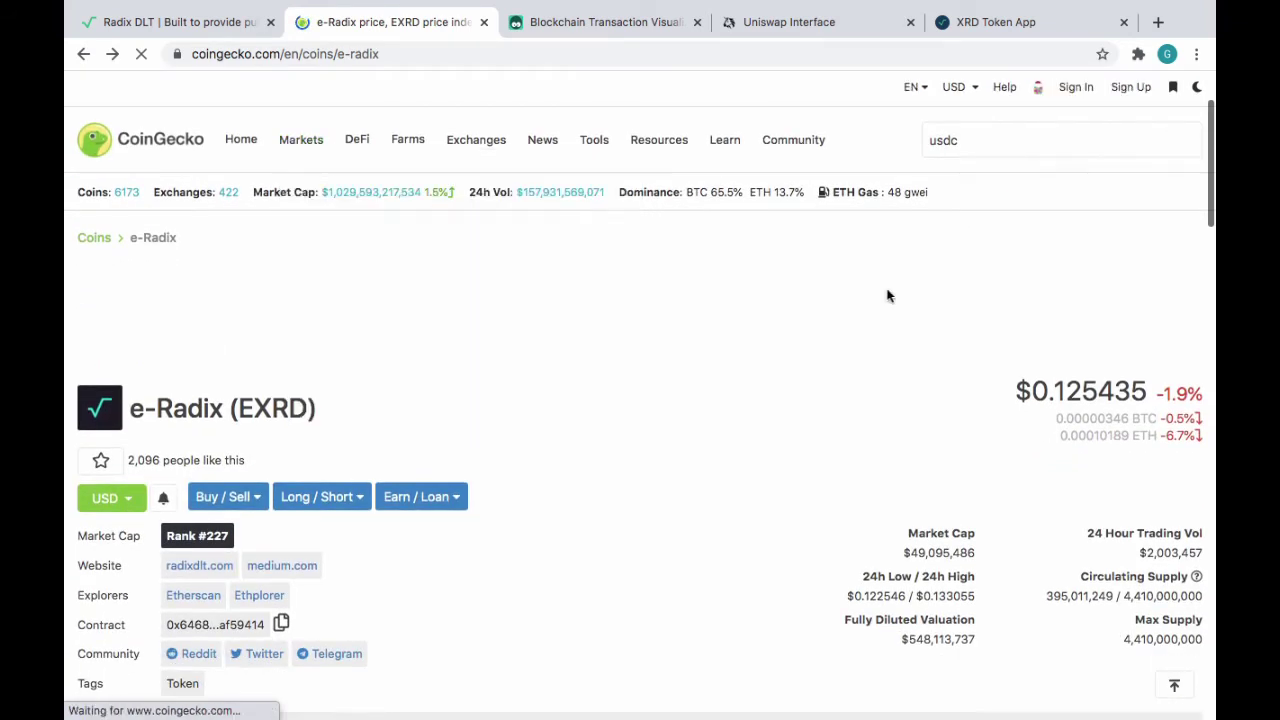
Review the e-Radix (EXRD) price, market statistics and price-change table on its CoinGecko page
scroll(592, 546, down, 1)
scroll(592, 546, down, 1)
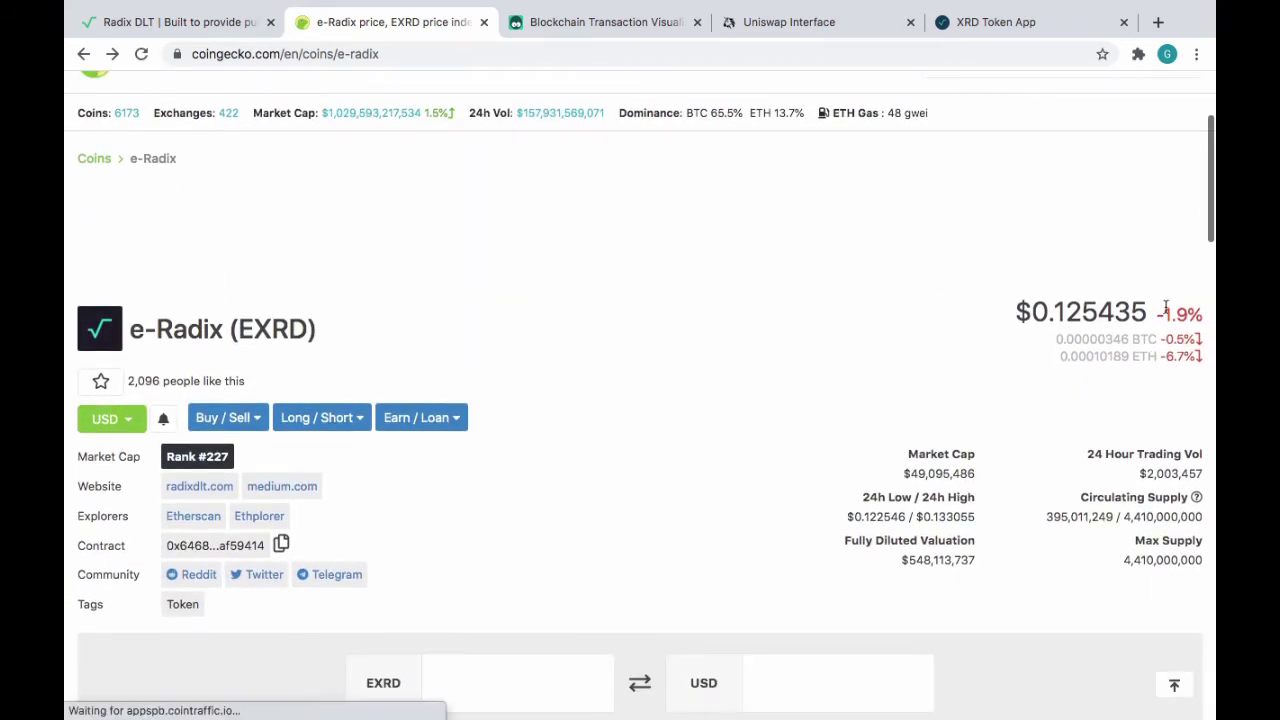
scroll(645, 345, down, 6)
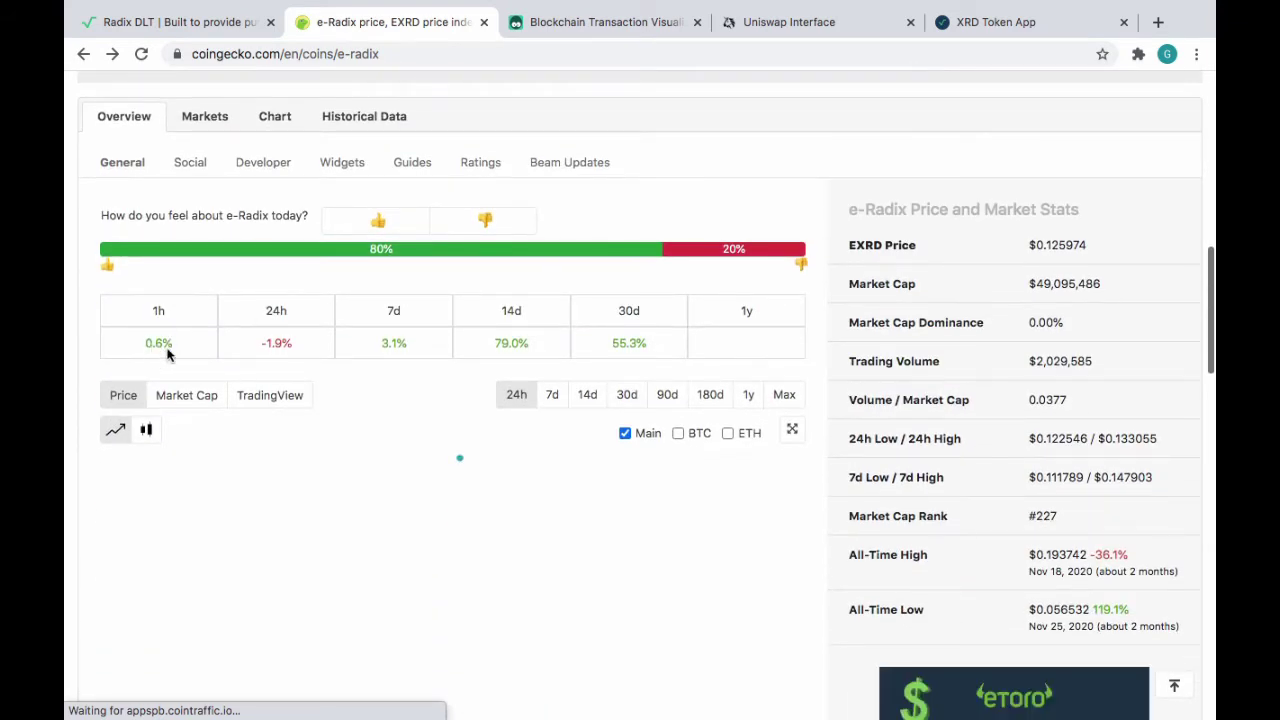
Switch to TxStreet to examine Ethereum and Bitcoin transaction traffic and median fees, and dismiss the Bitcoin Stats overlay
click(612, 30)
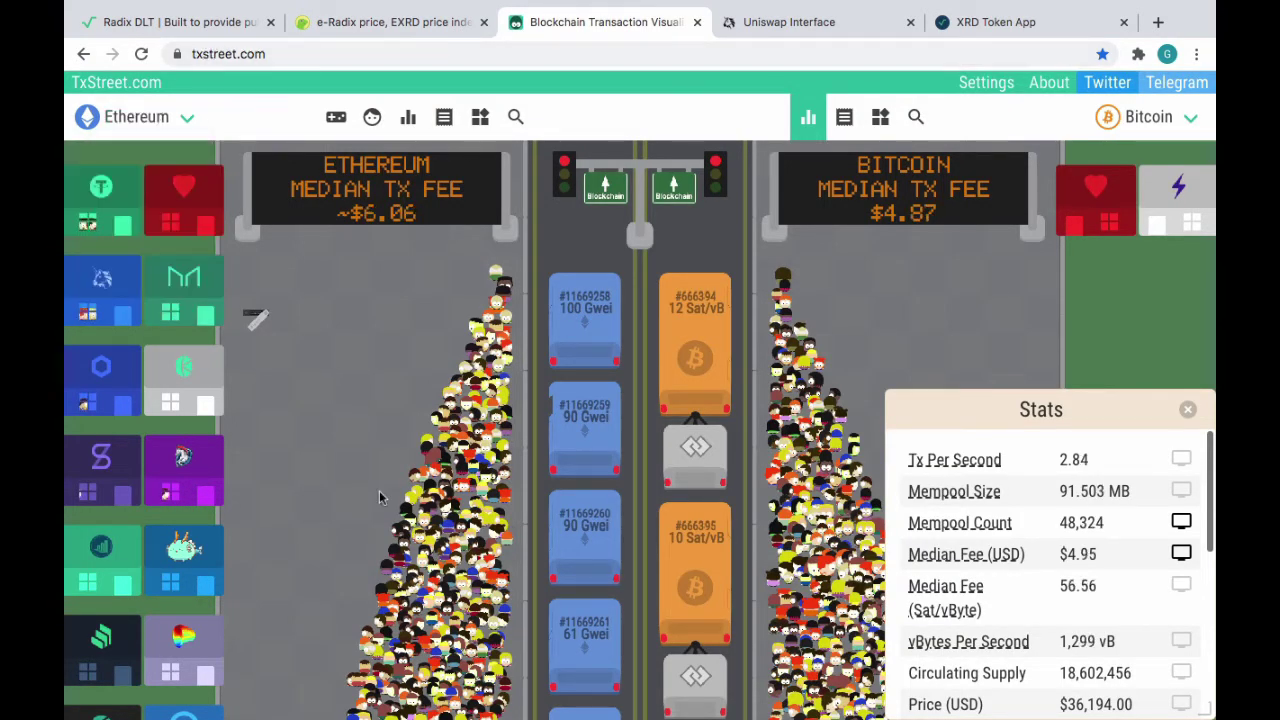
scroll(404, 540, down, 2)
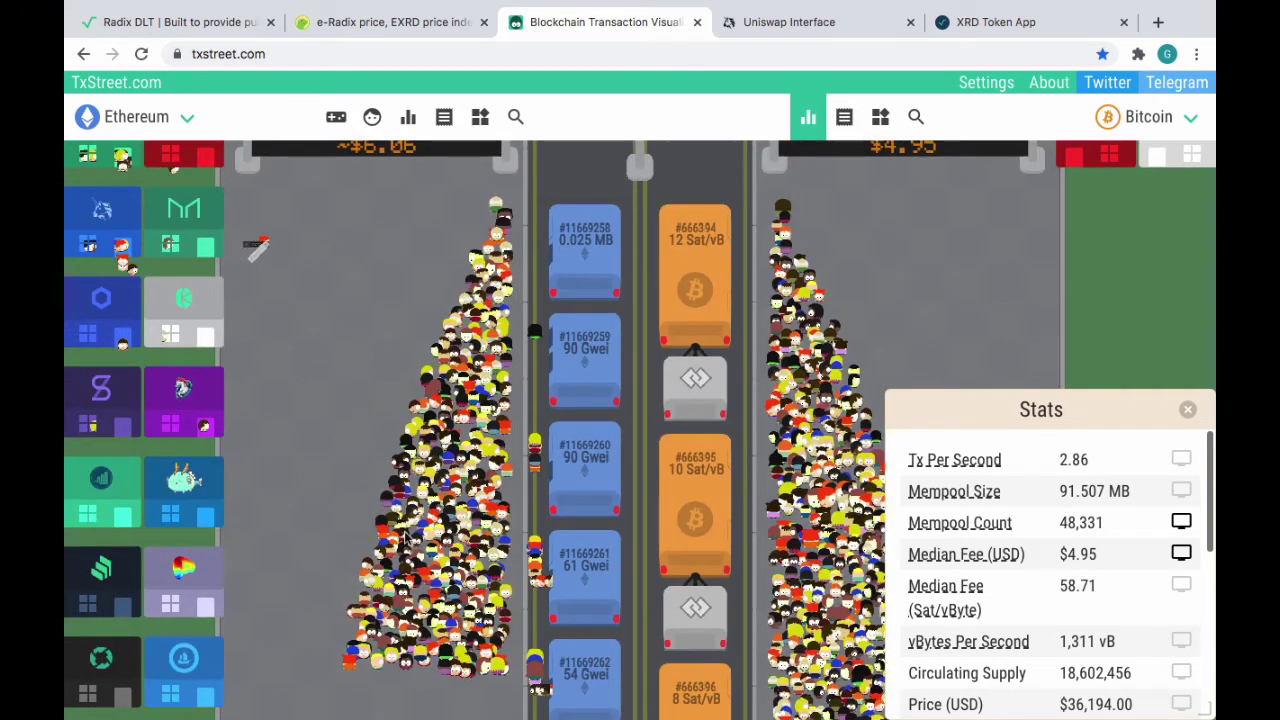
scroll(470, 430, up, 2)
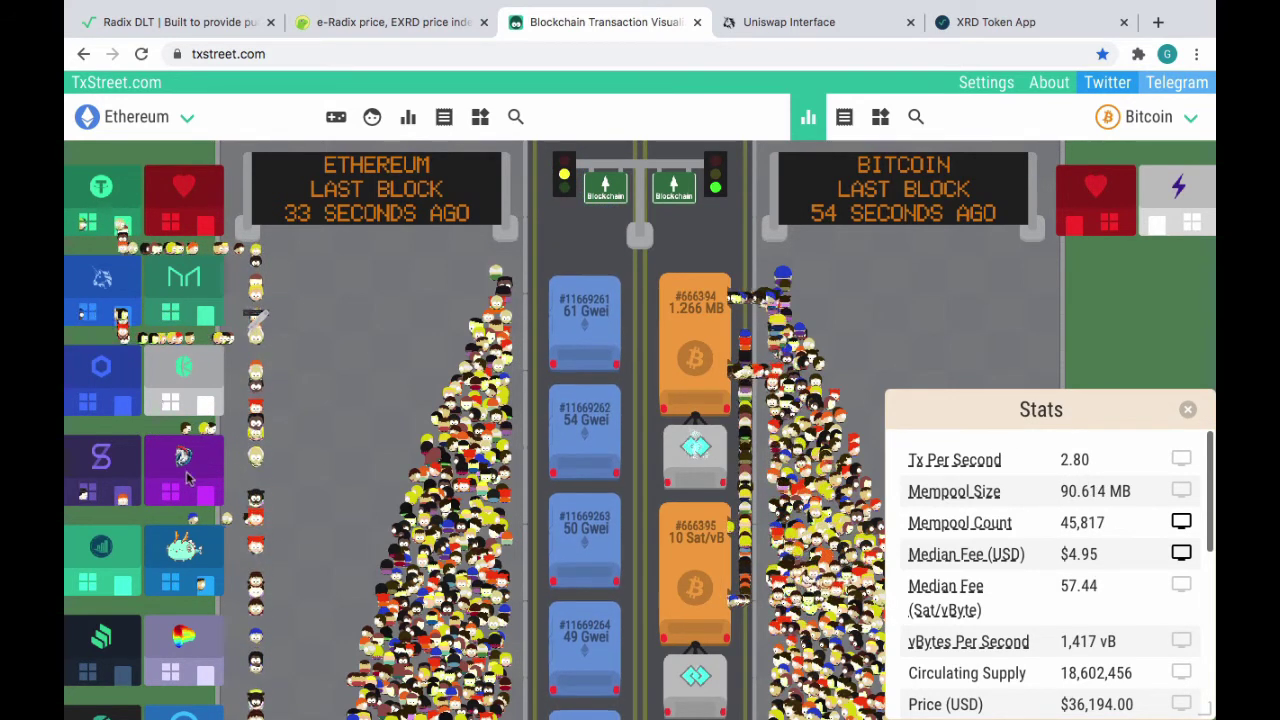
click(1188, 411)
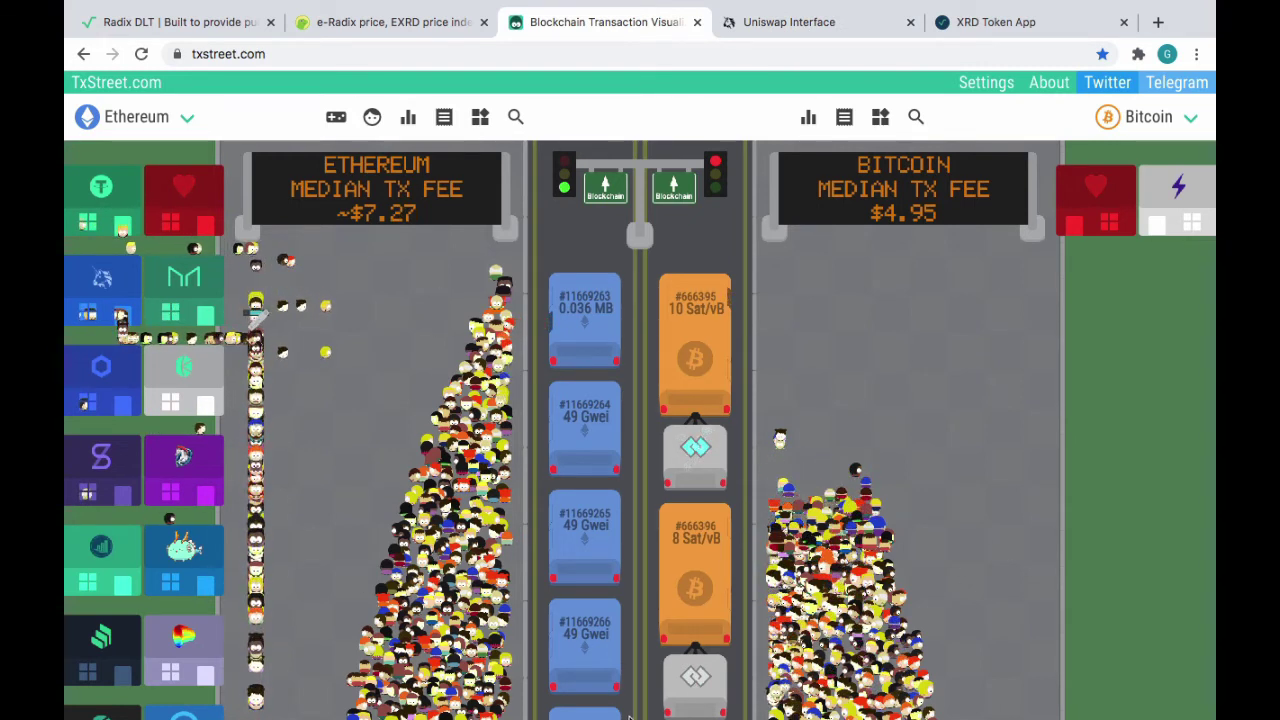
Copy the e-Radix (EXRD) contract address from its CoinGecko page
click(815, 22)
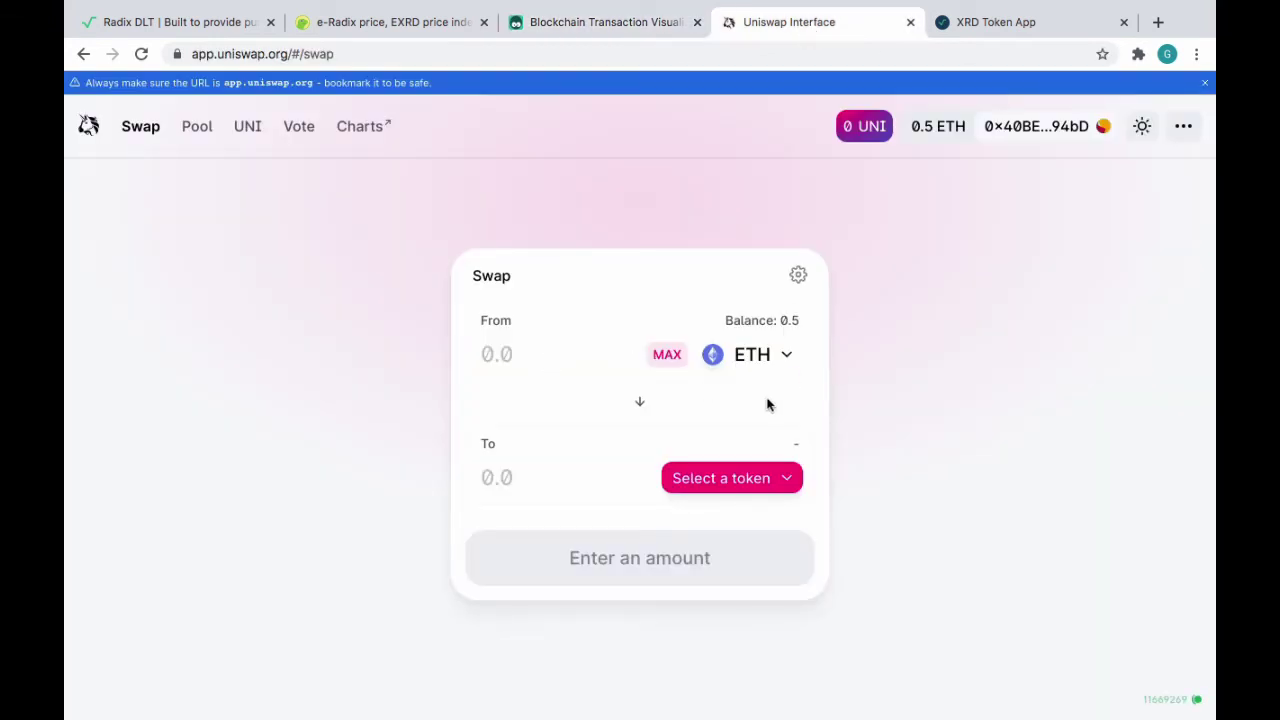
click(376, 30)
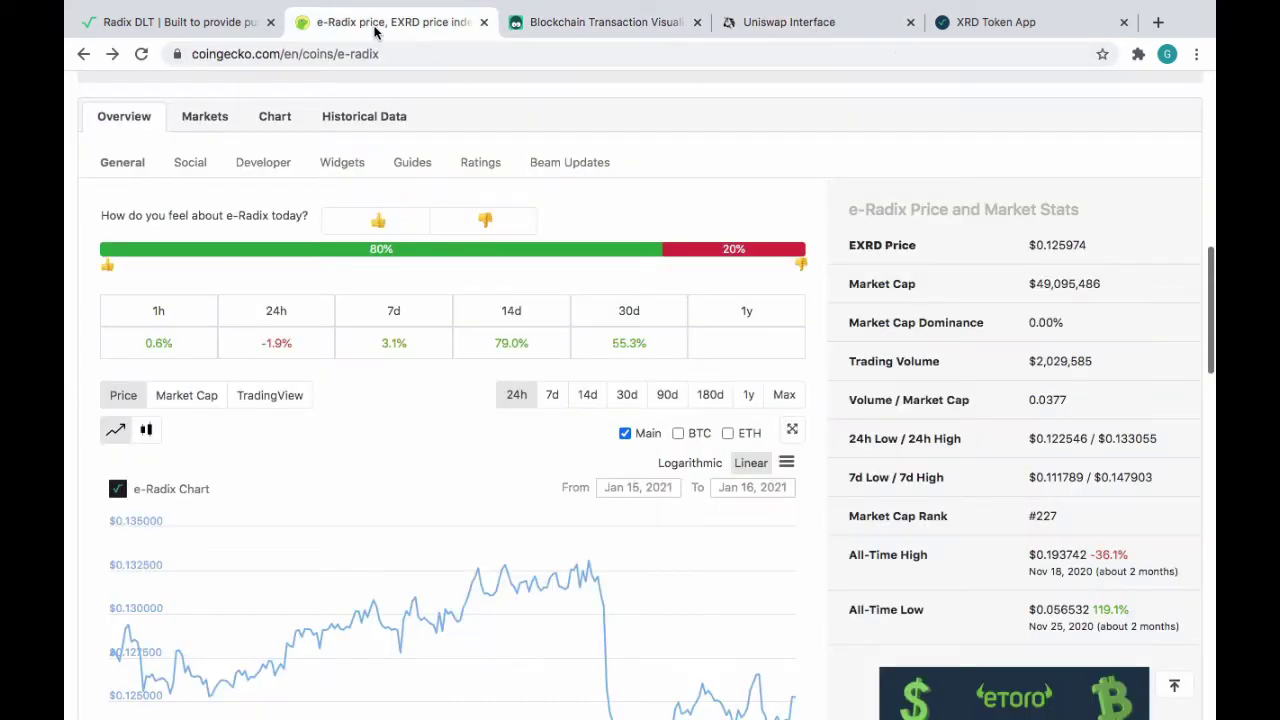
scroll(428, 610, up, 10)
scroll(428, 608, down, 4)
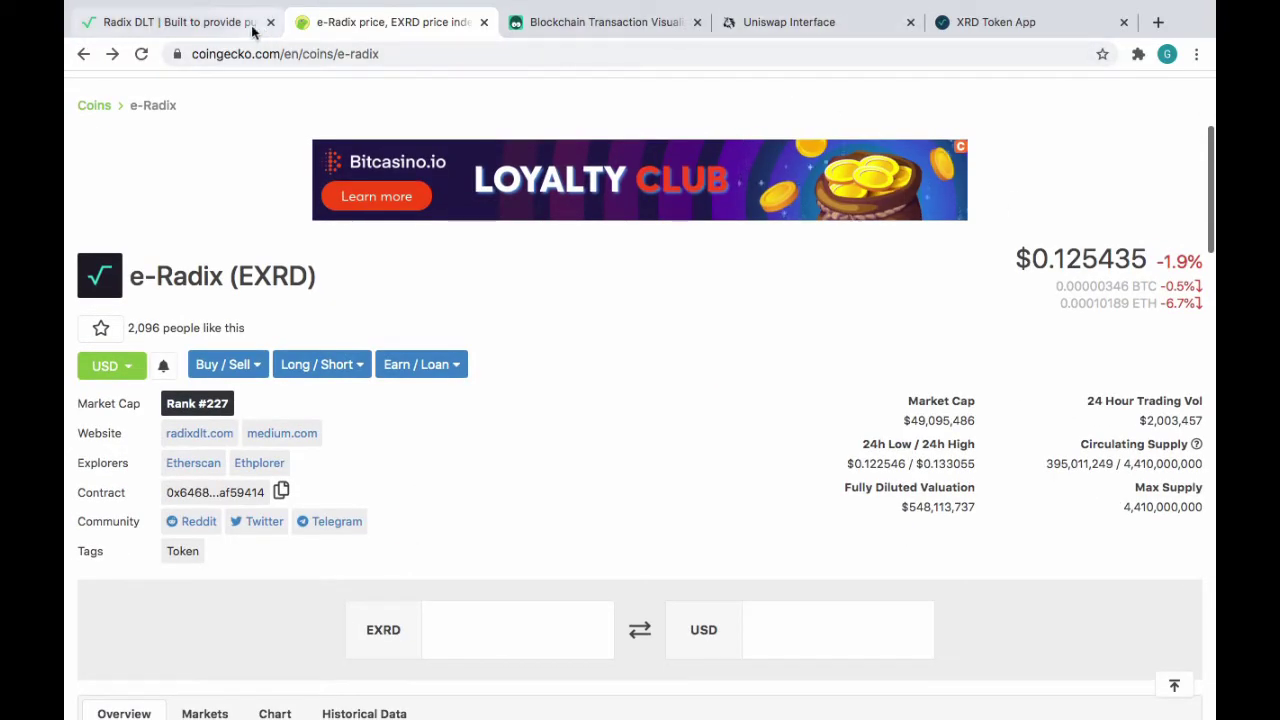
click(192, 30)
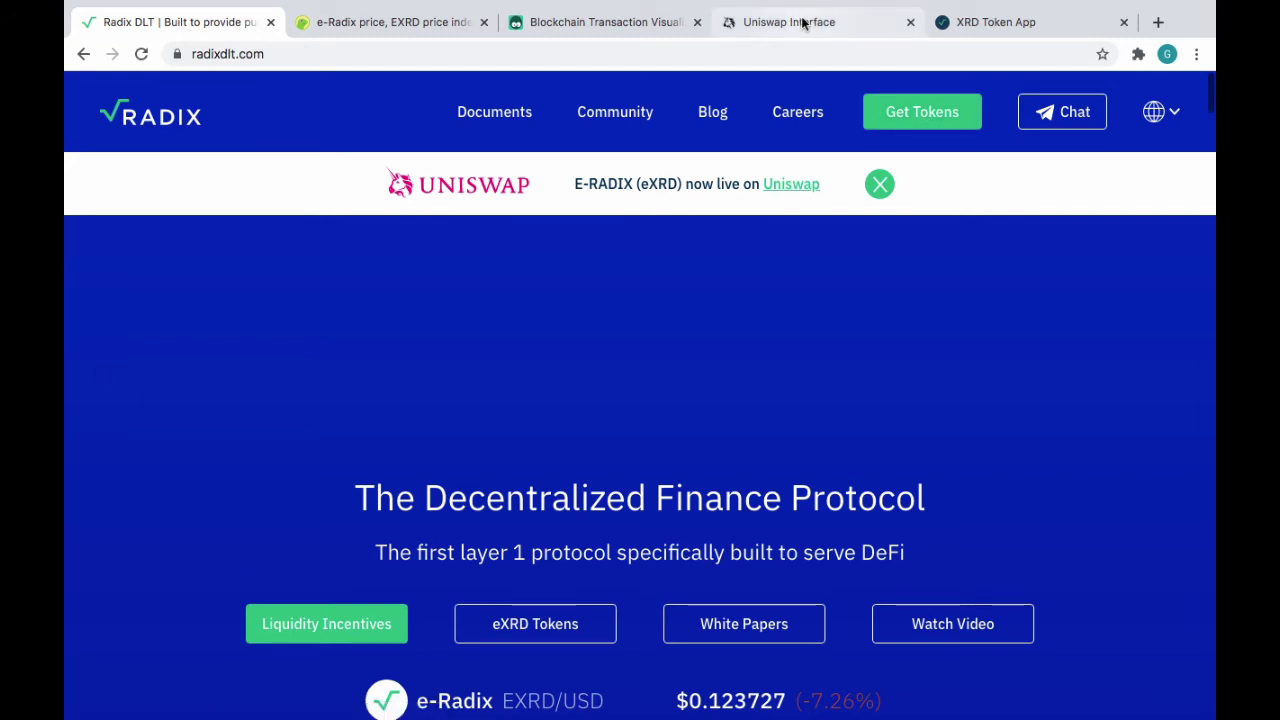
click(381, 31)
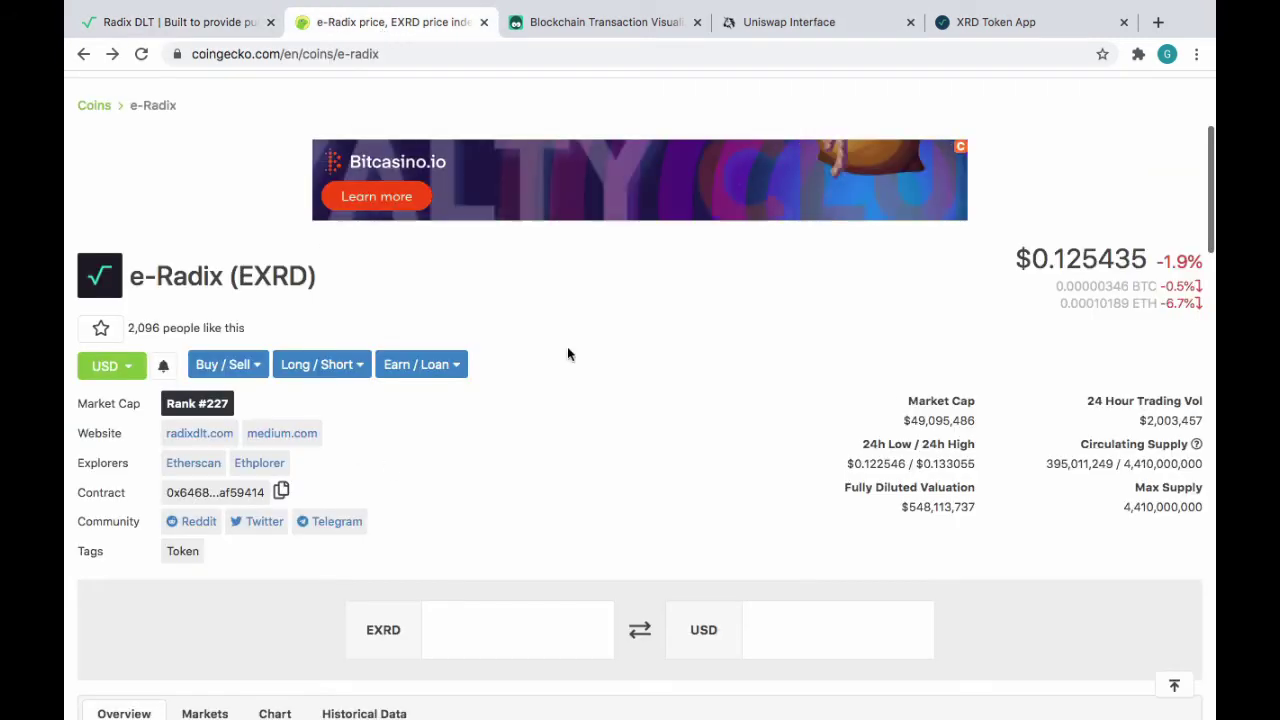
click(281, 491)
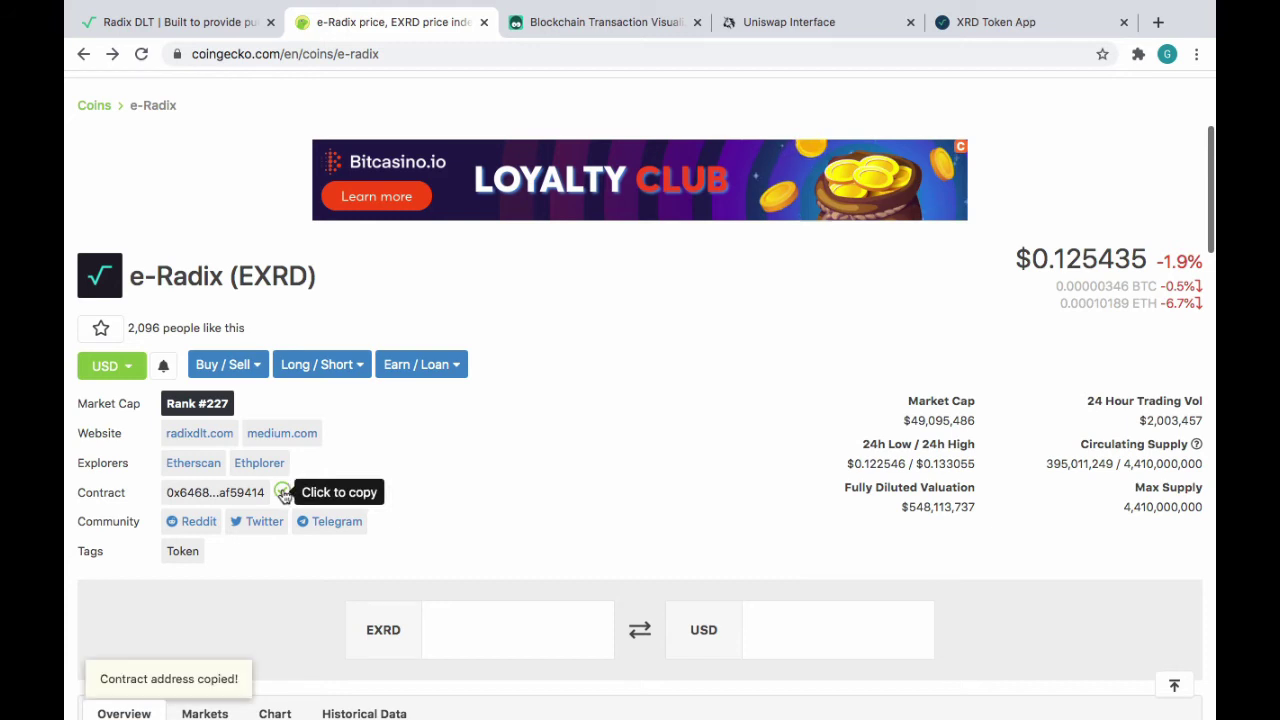
Switch to the Uniswap swap form and choose eXRD as the token to receive, finding it by the copied contract address
click(803, 32)
click(729, 490)
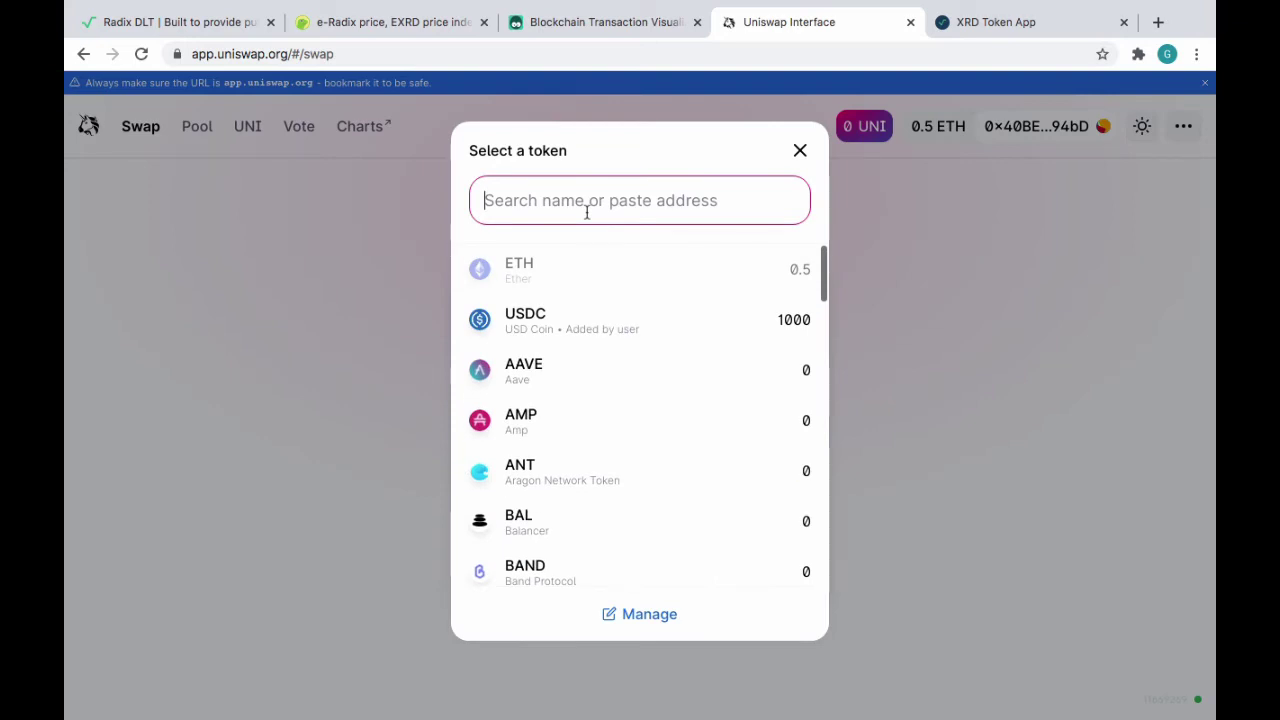
key(ctrl+v)
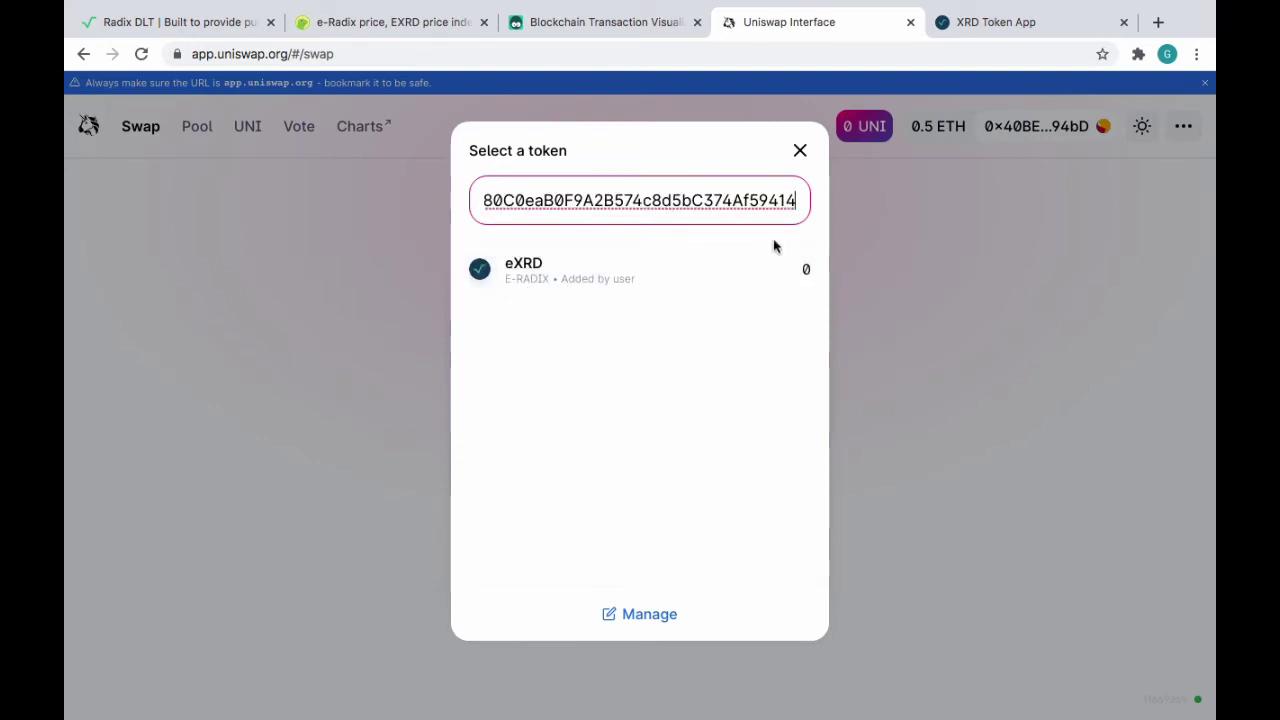
click(543, 271)
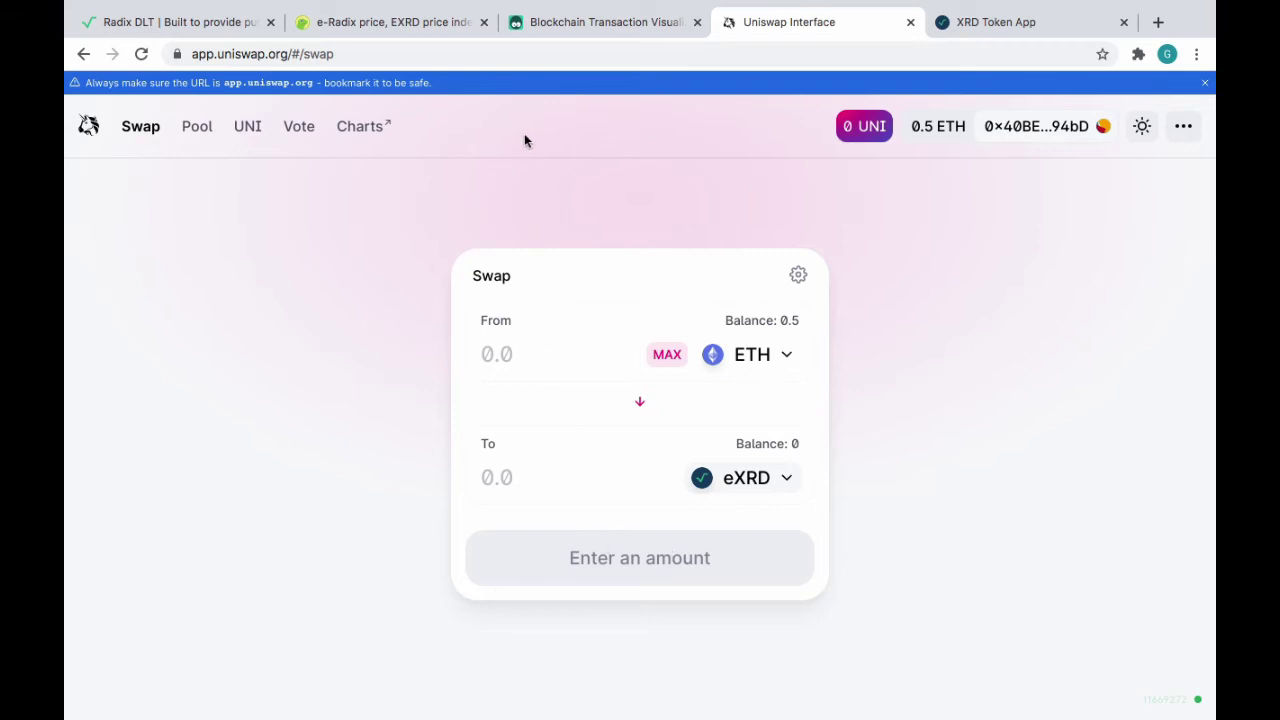
Return to CoinGecko and copy the contract address of USD Coin (USDC) from its page
click(174, 26)
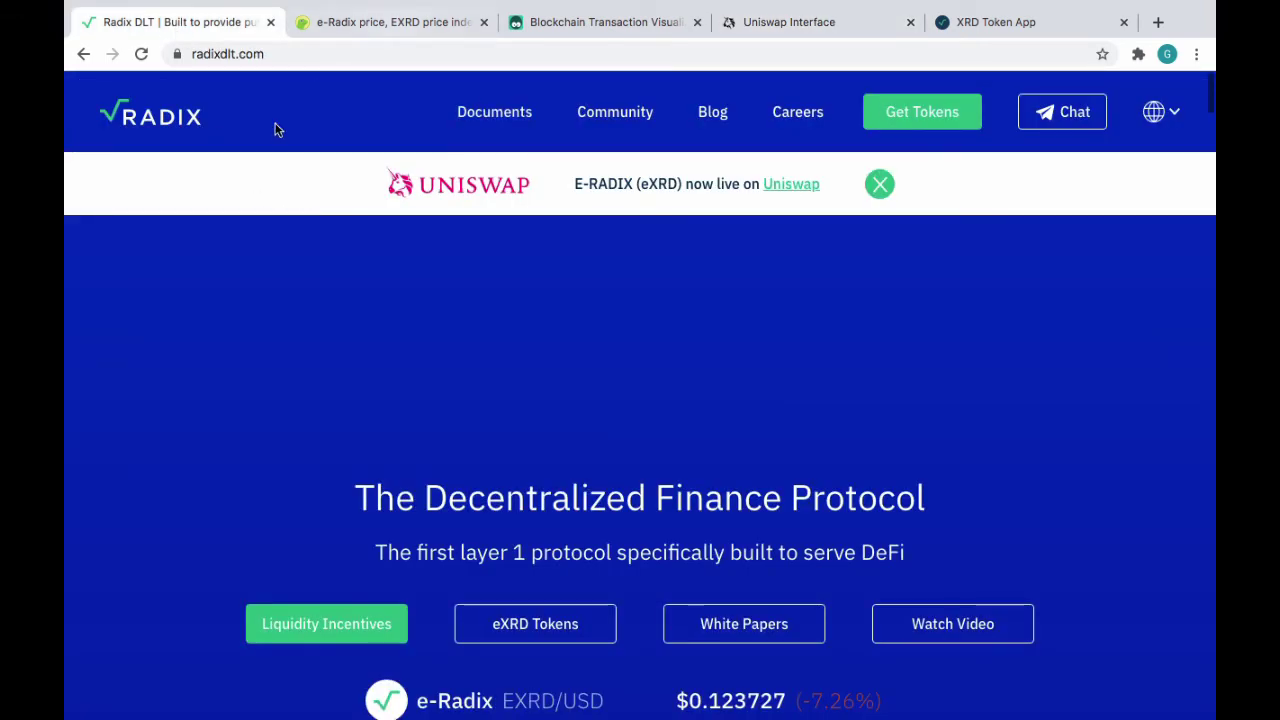
click(379, 17)
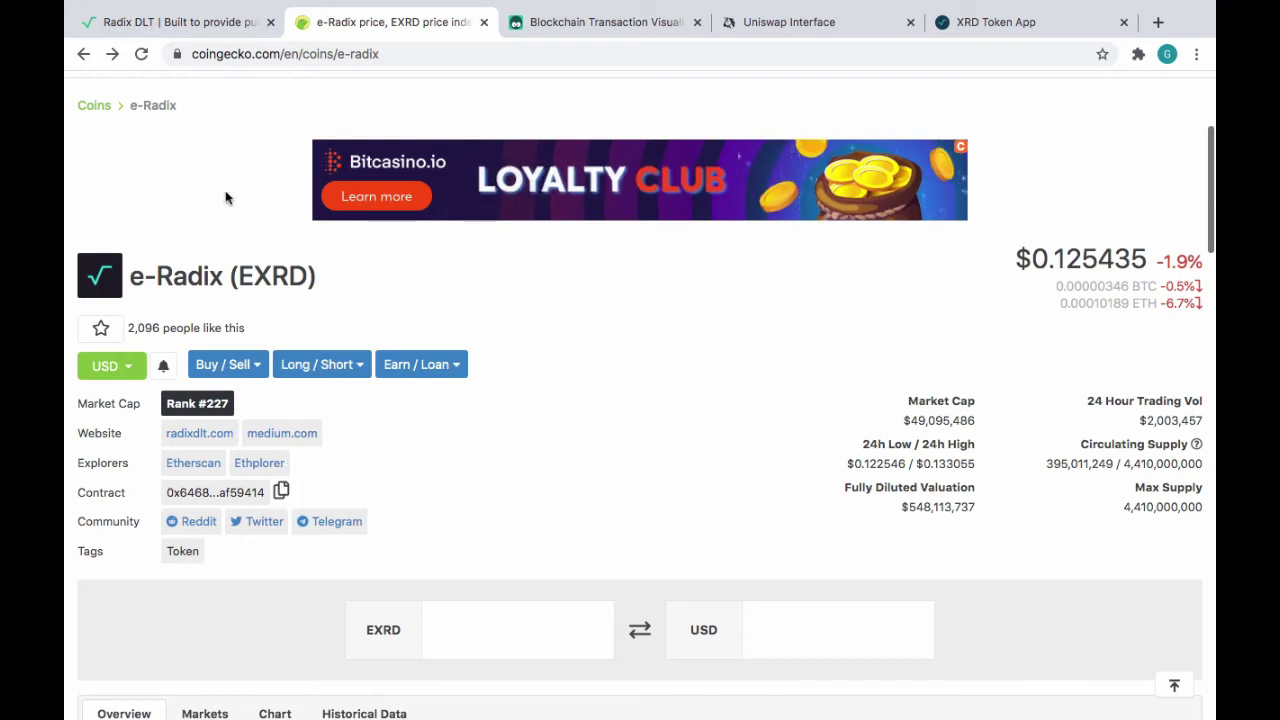
click(113, 56)
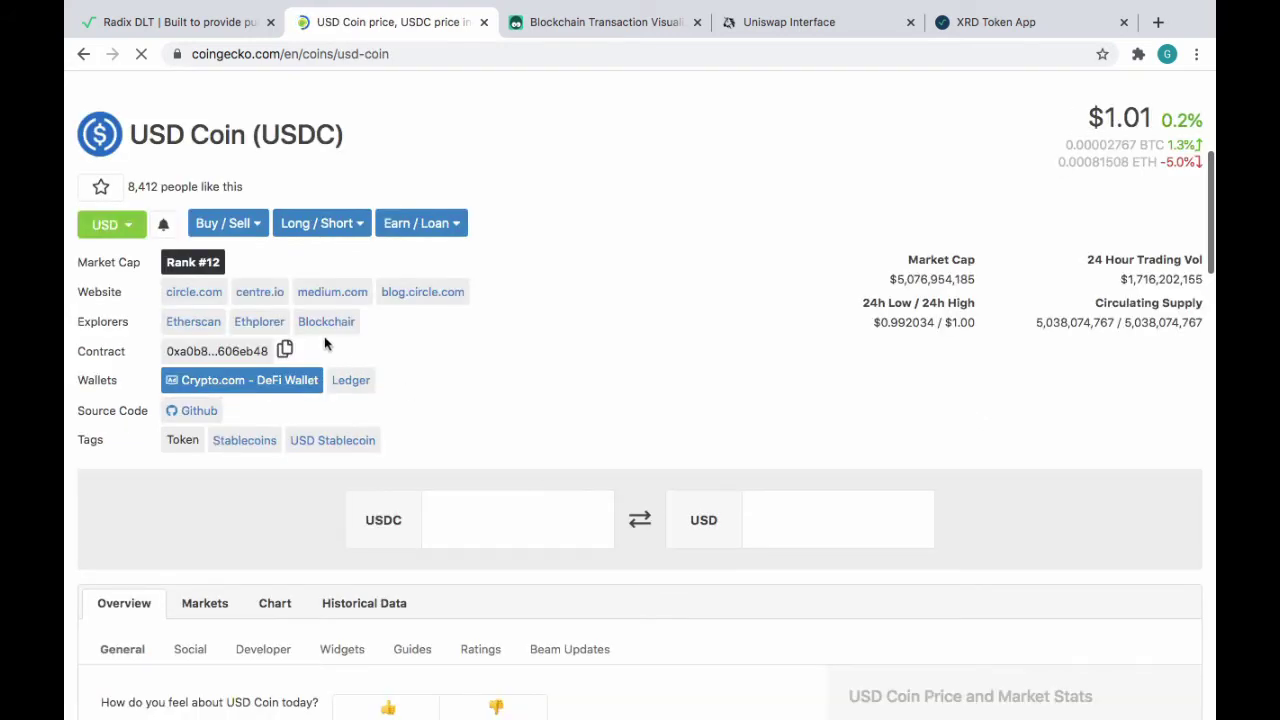
click(286, 357)
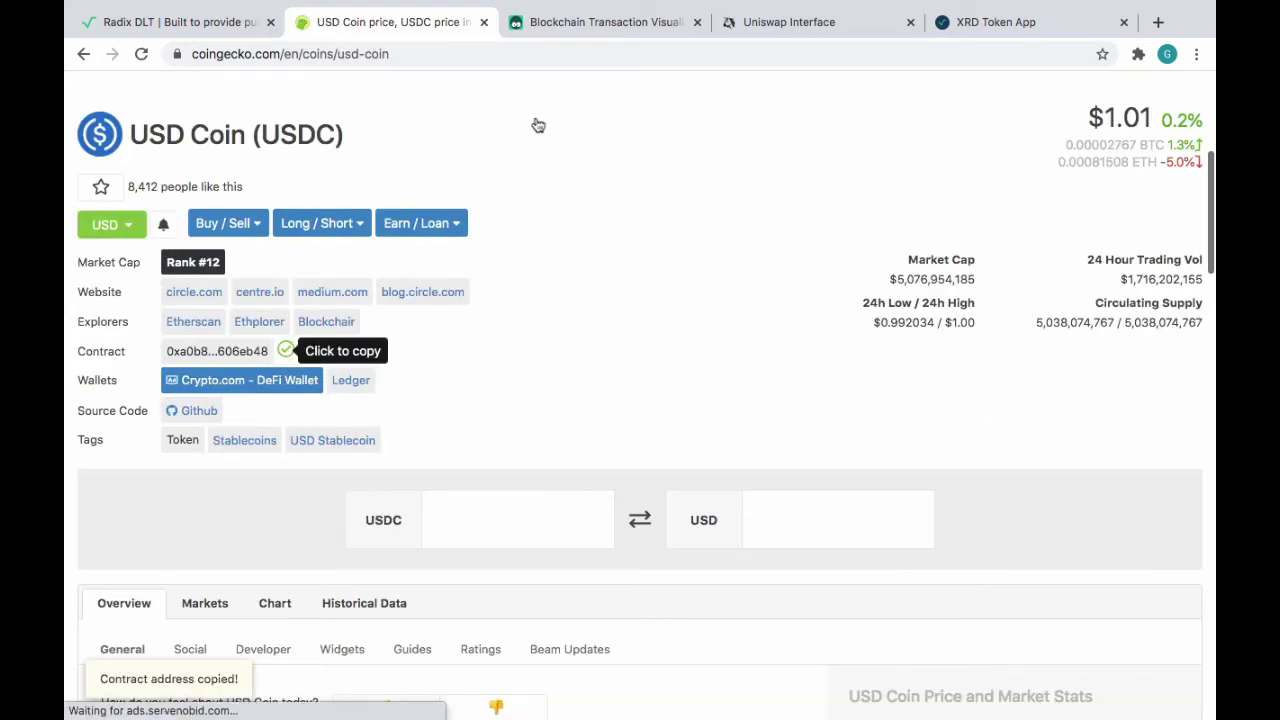
In the Uniswap swap form, replace ETH with USDC as the token to pay with, using the copied contract address
click(797, 27)
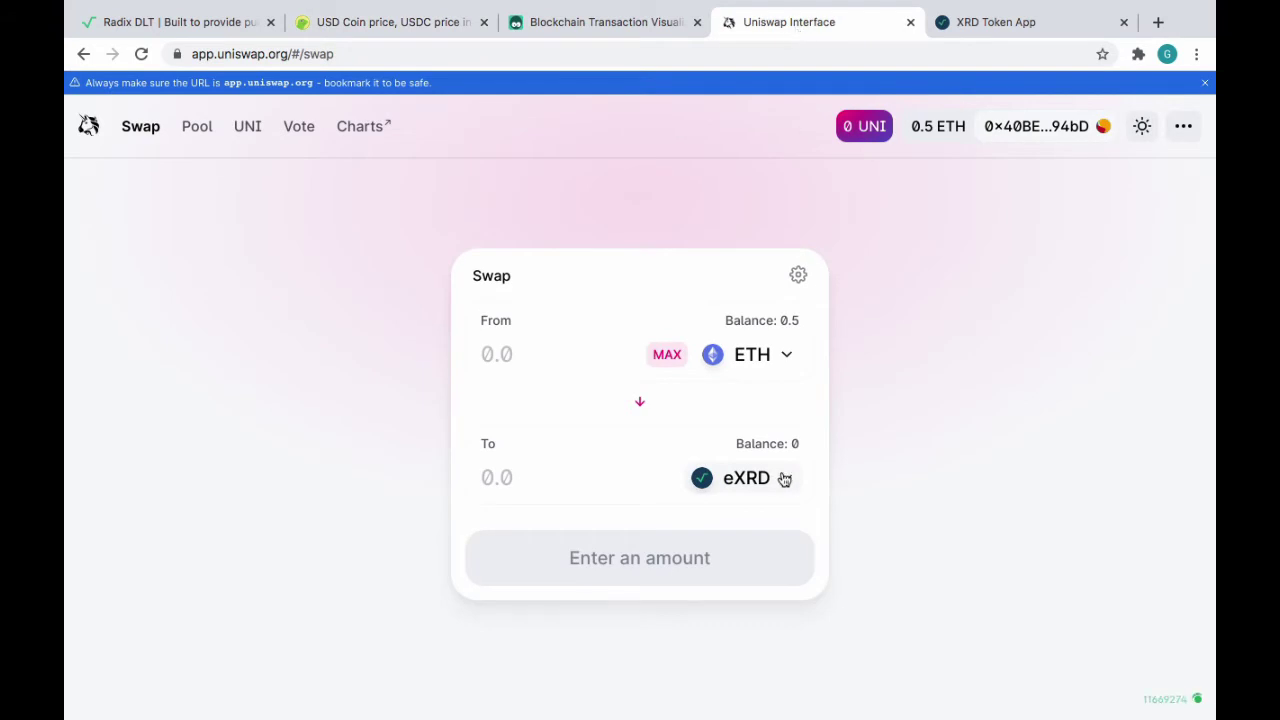
click(756, 357)
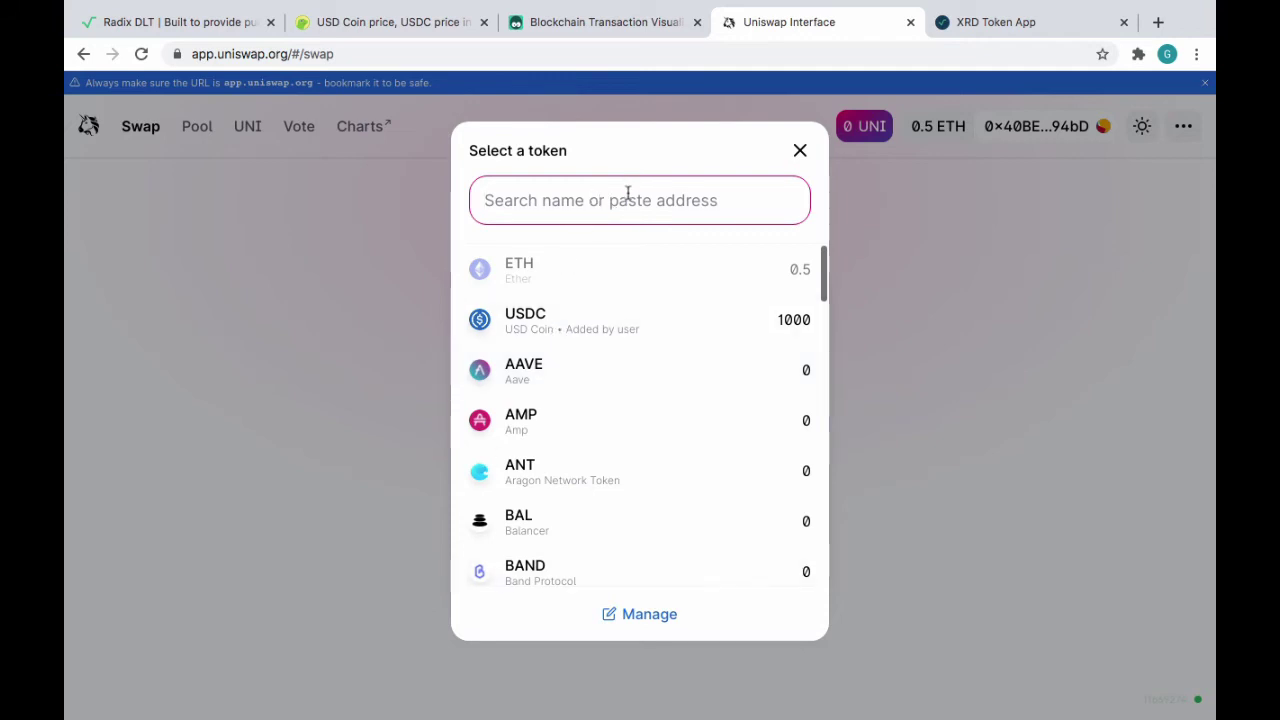
key(ctrl+v)
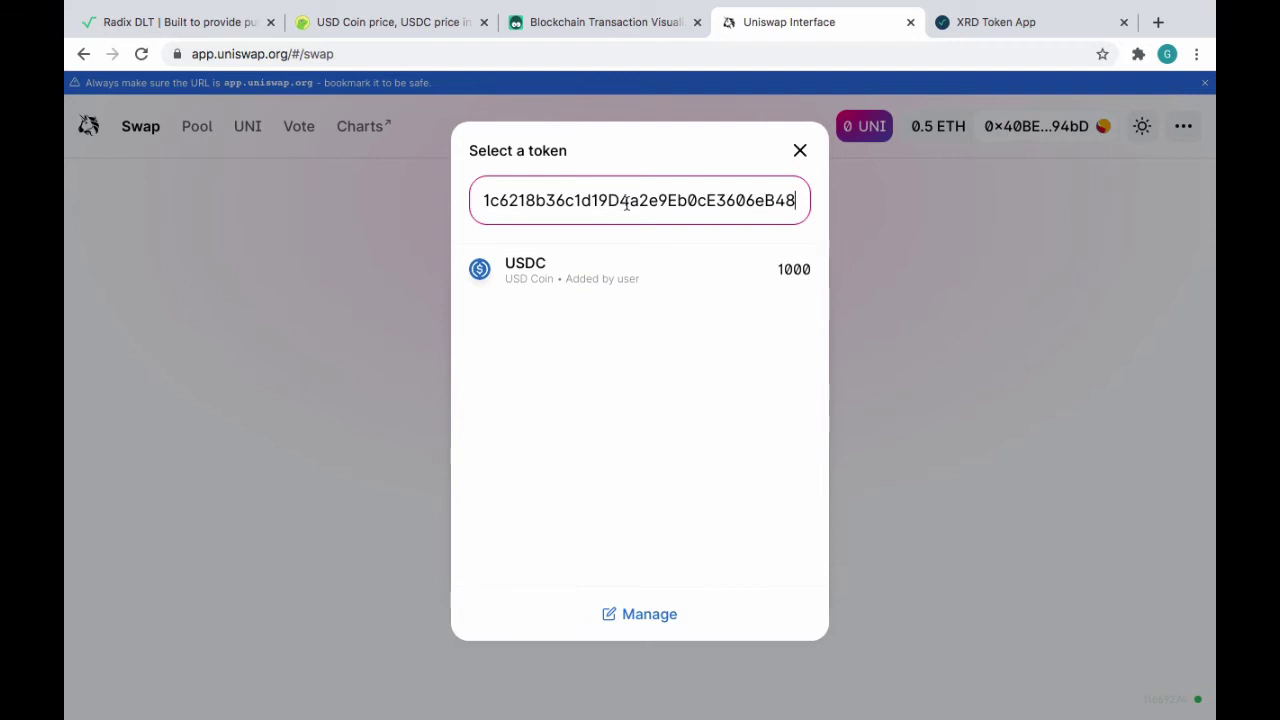
click(553, 262)
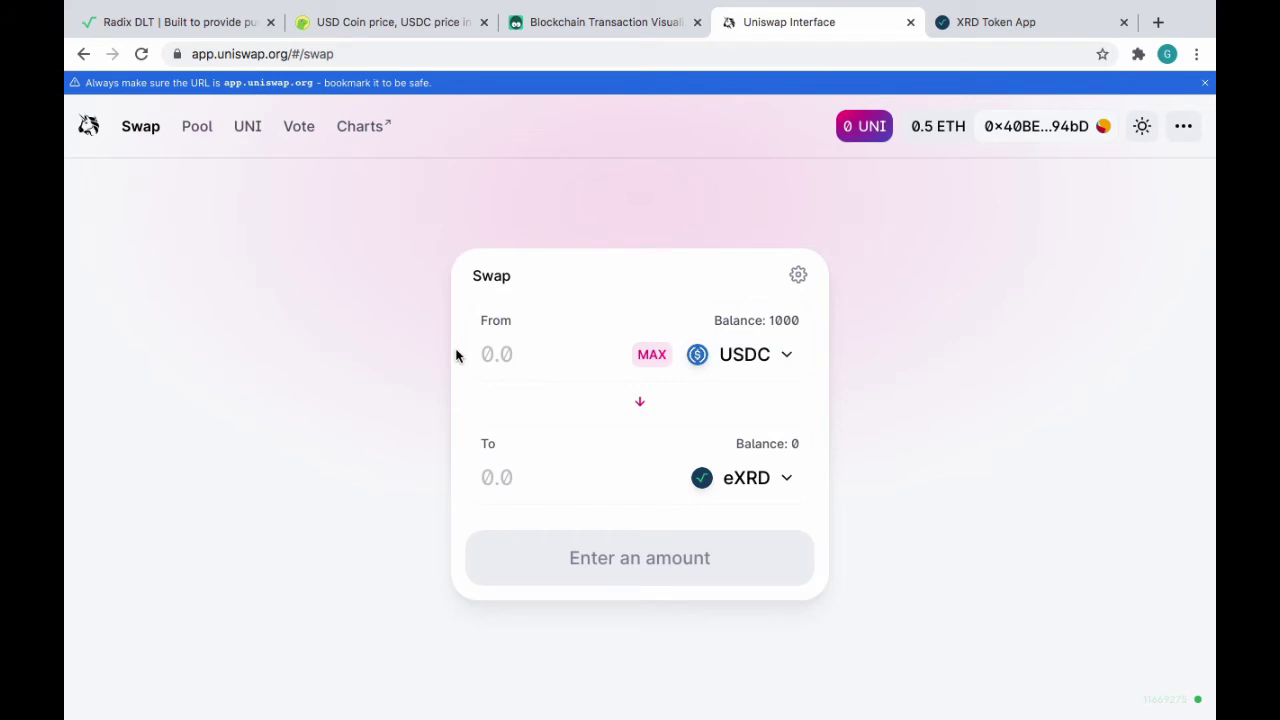
Enter 500 USDC as the amount to swap and approve USDC spending in the MetaMask wallet
text(500)
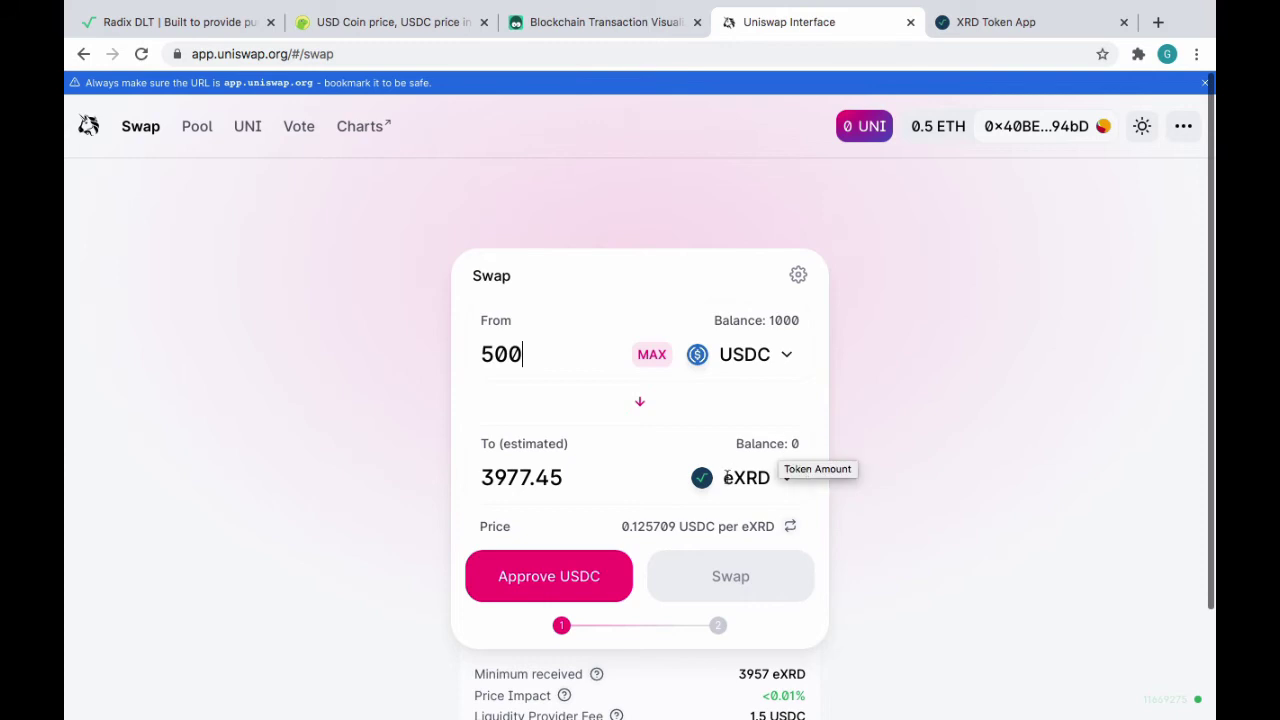
click(531, 583)
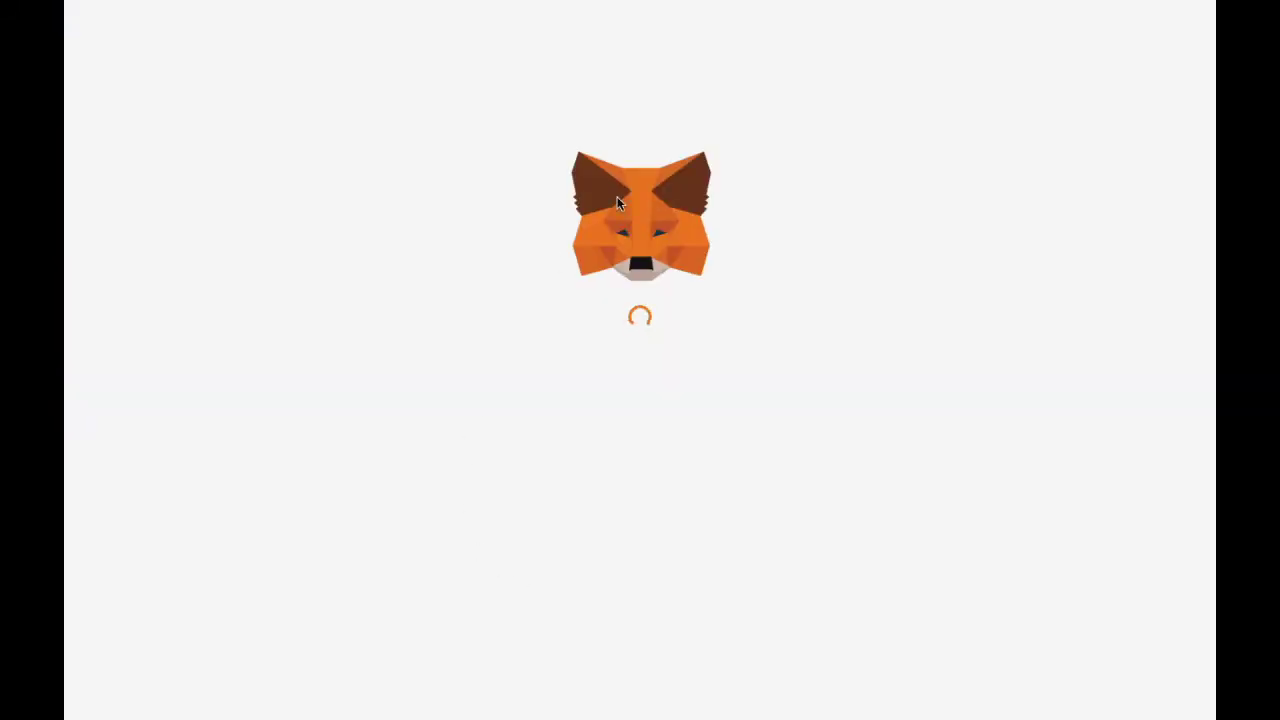
click(760, 553)
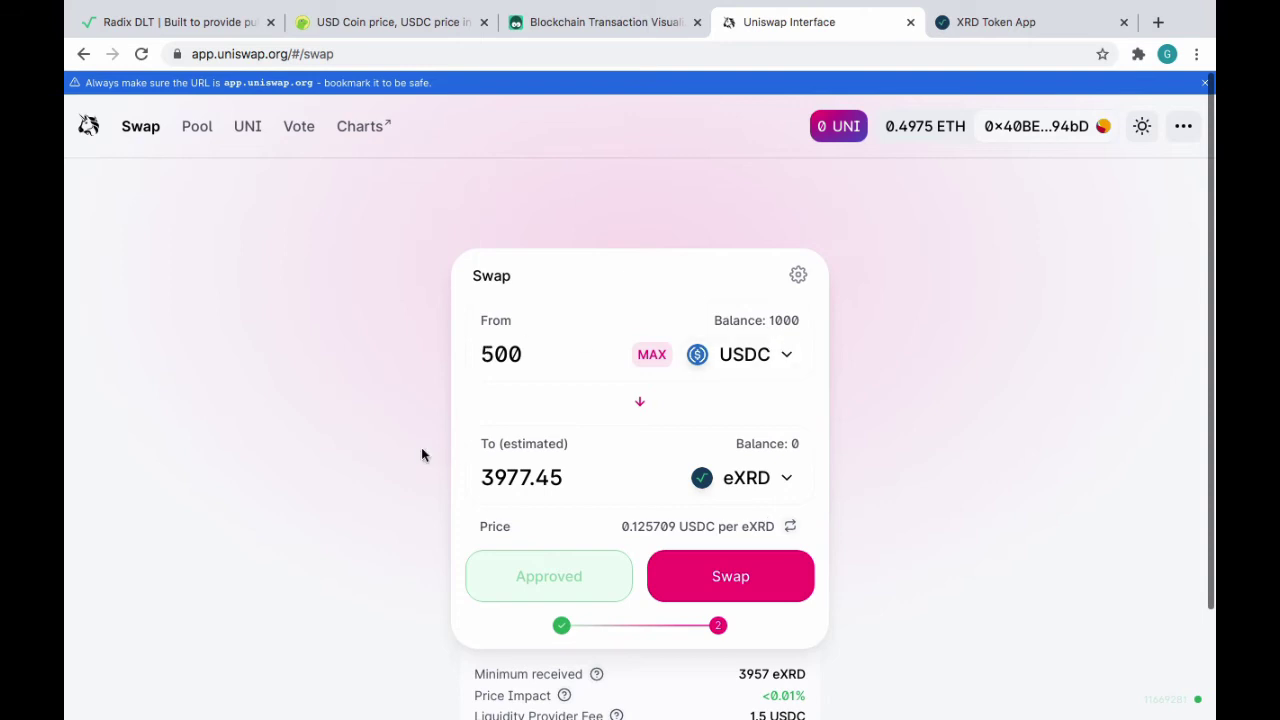
Swap the 500 USDC for eXRD, confirm the transaction in MetaMask, and close the submission notice
click(730, 585)
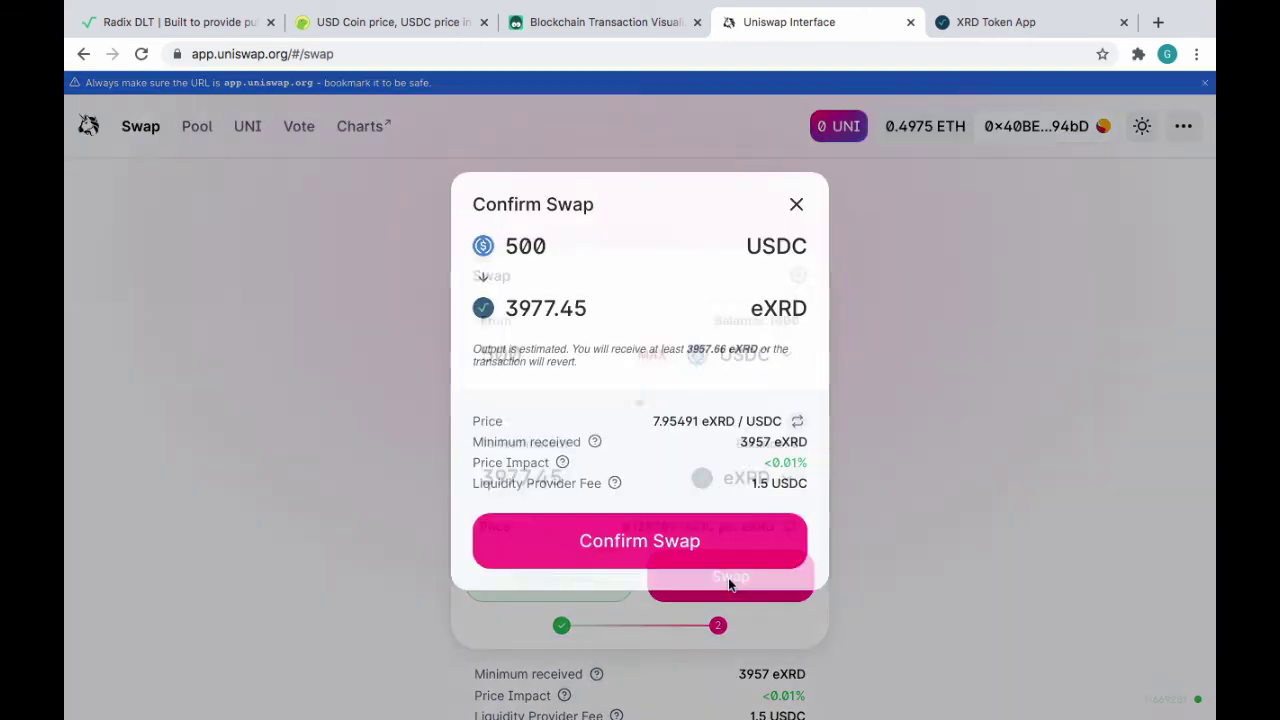
click(652, 550)
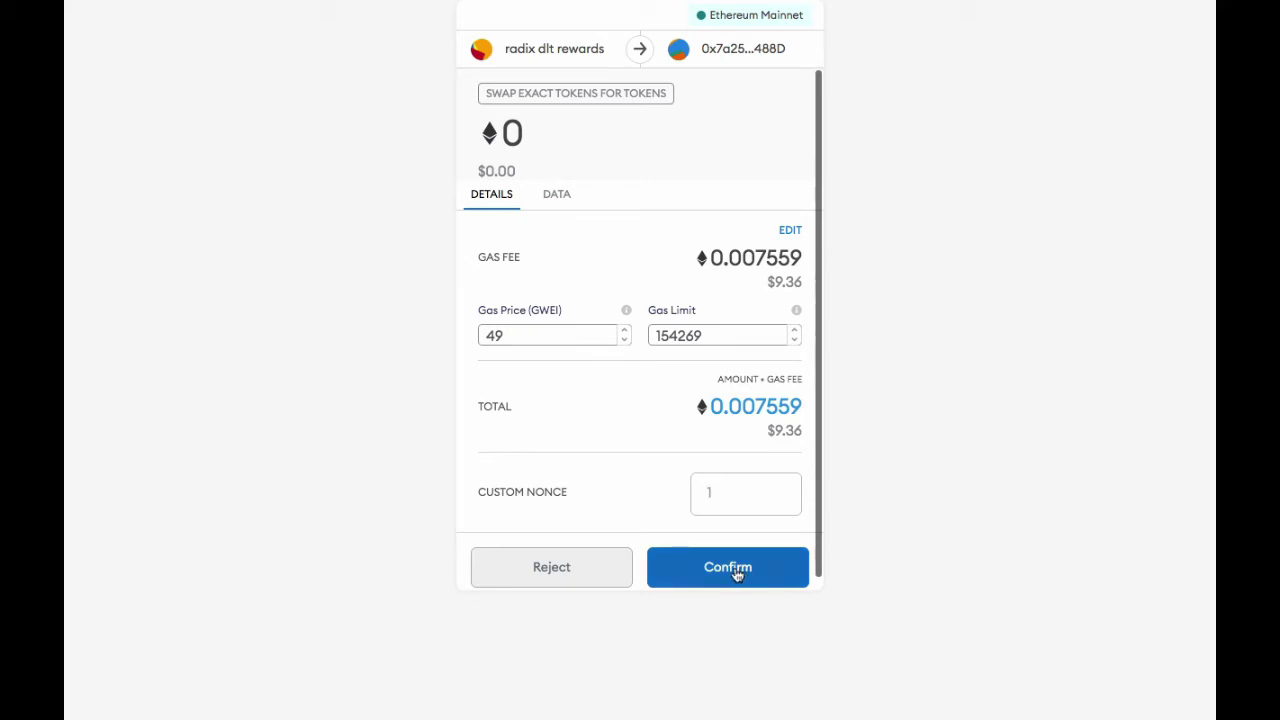
scroll(736, 574, down, 1)
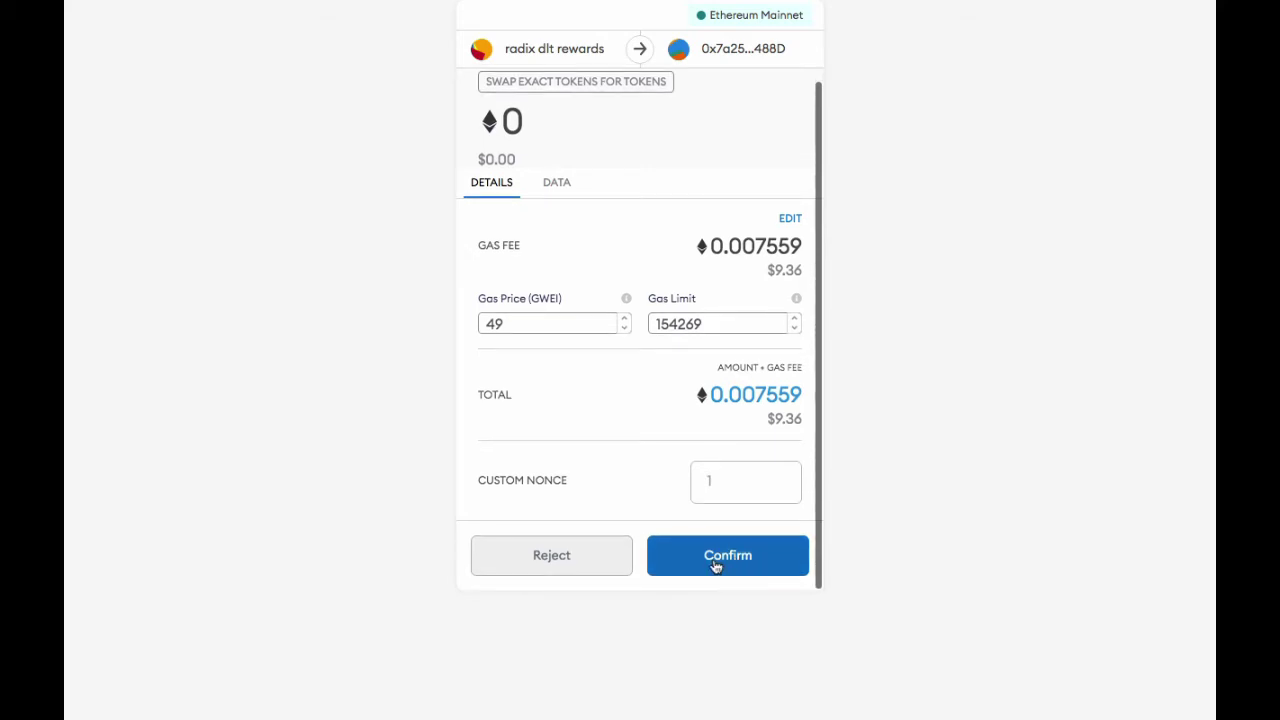
click(713, 561)
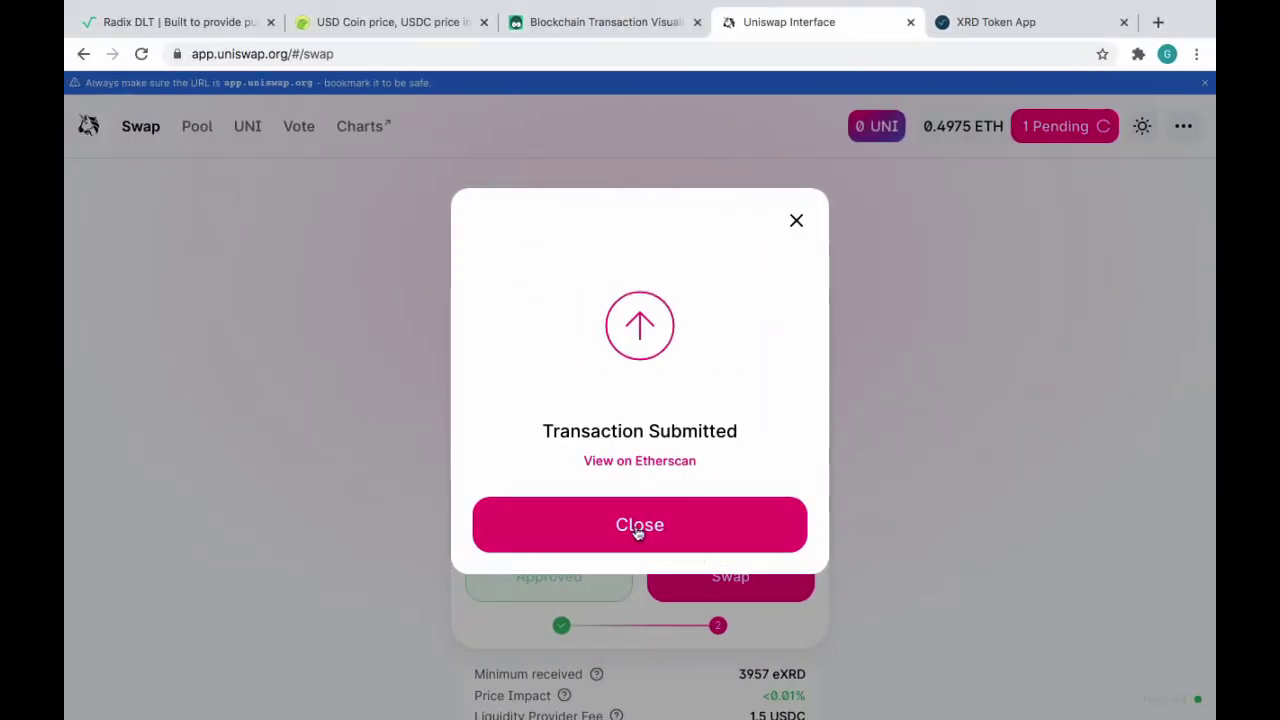
click(638, 534)
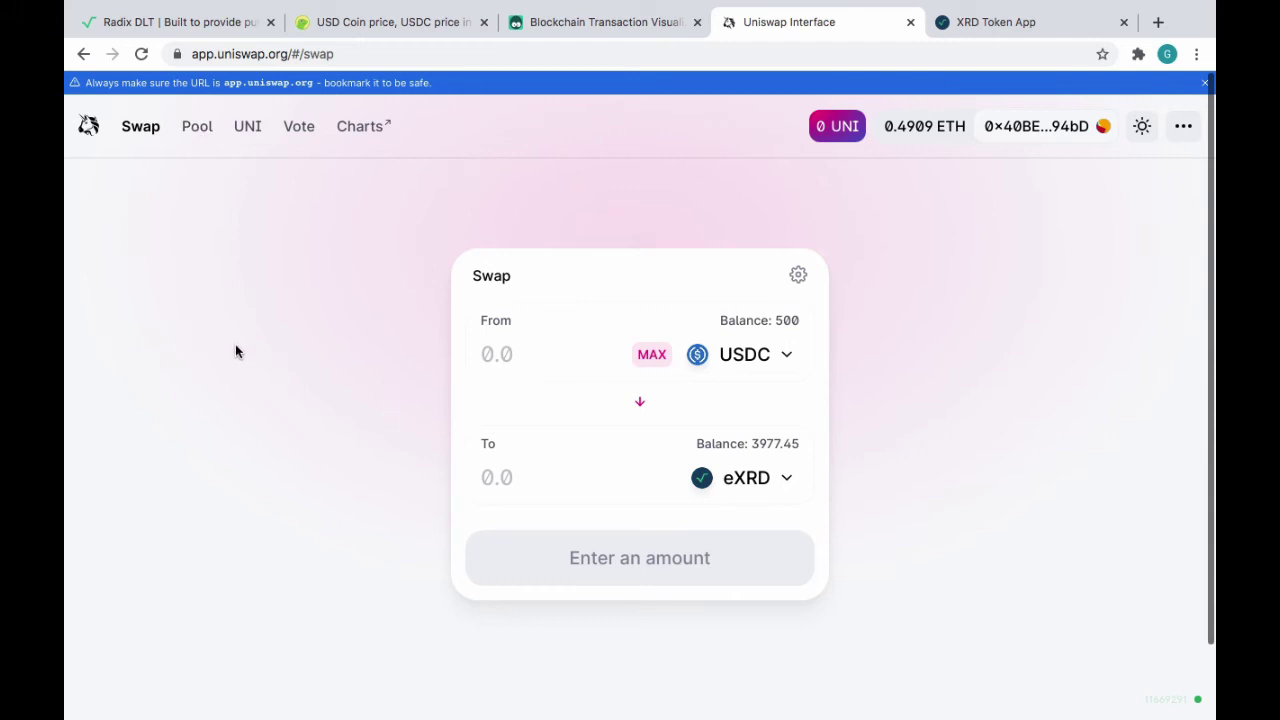
Start adding liquidity to a Uniswap pool and choose eXRD as the first token in place of ETH
click(199, 135)
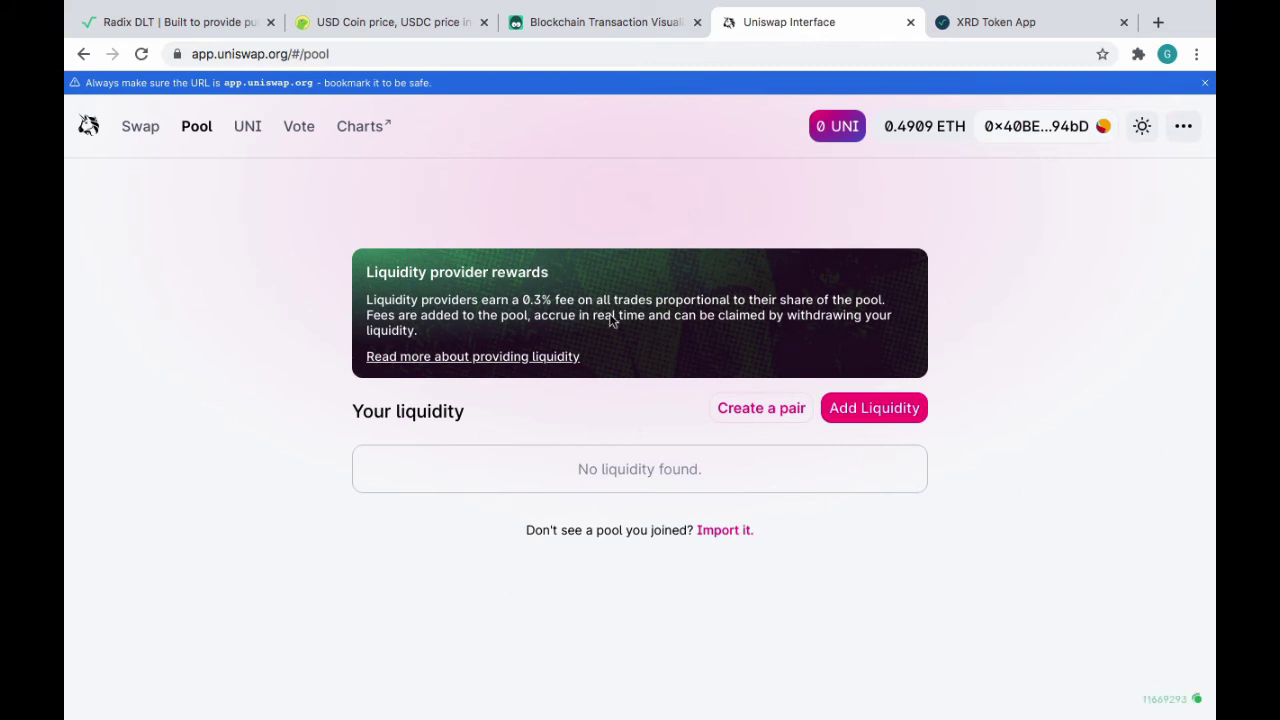
click(880, 414)
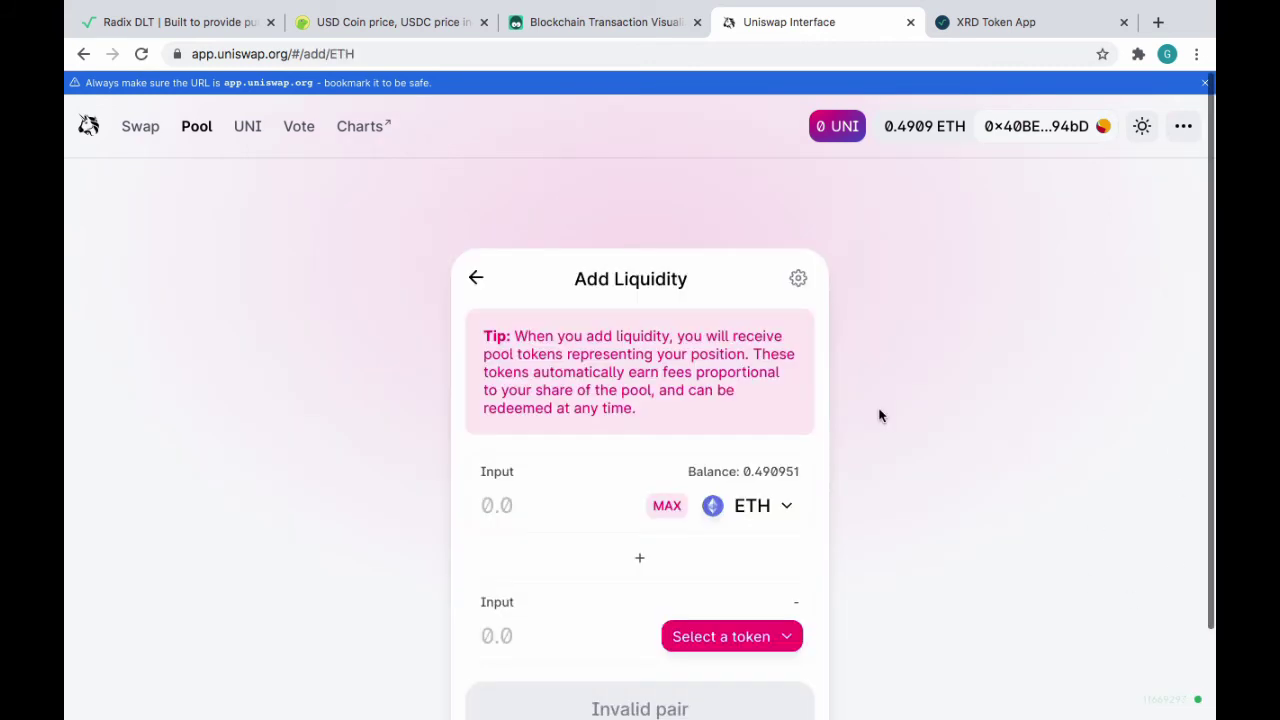
scroll(949, 449, down, 2)
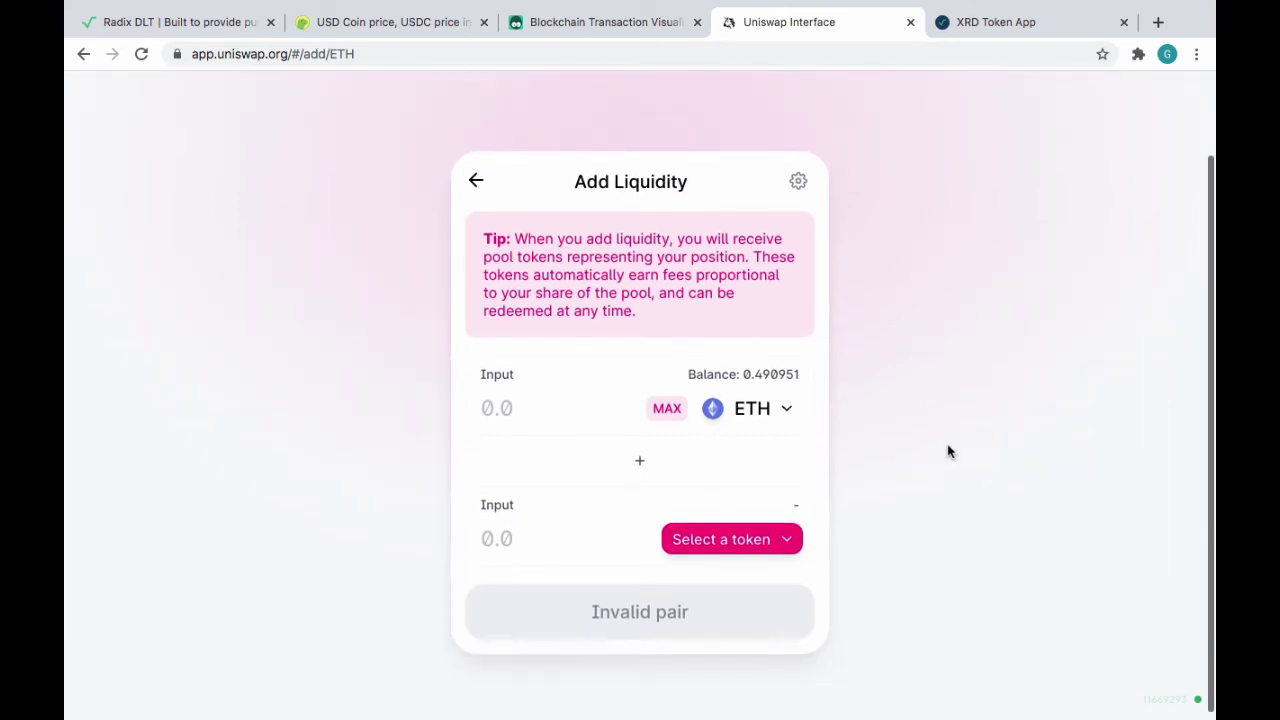
click(777, 412)
click(547, 440)
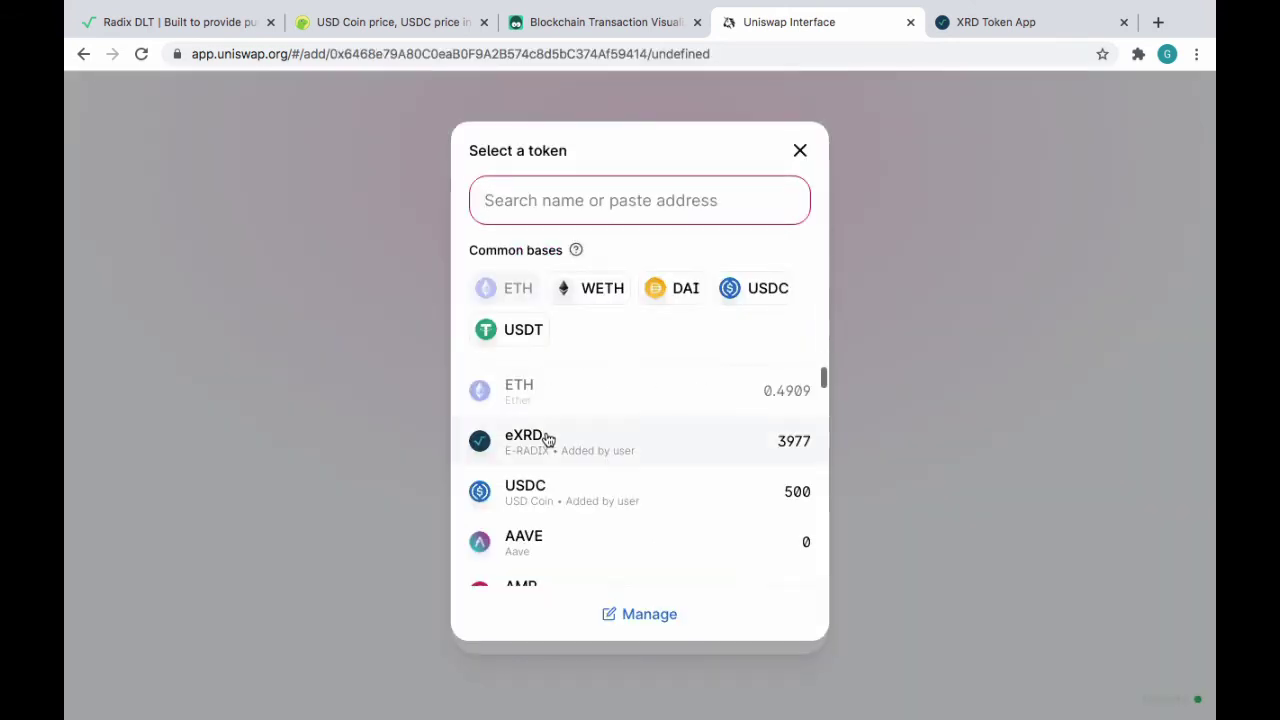
Choose USDC as the second pool token and set the deposit to the maximum available eXRD balance
click(745, 536)
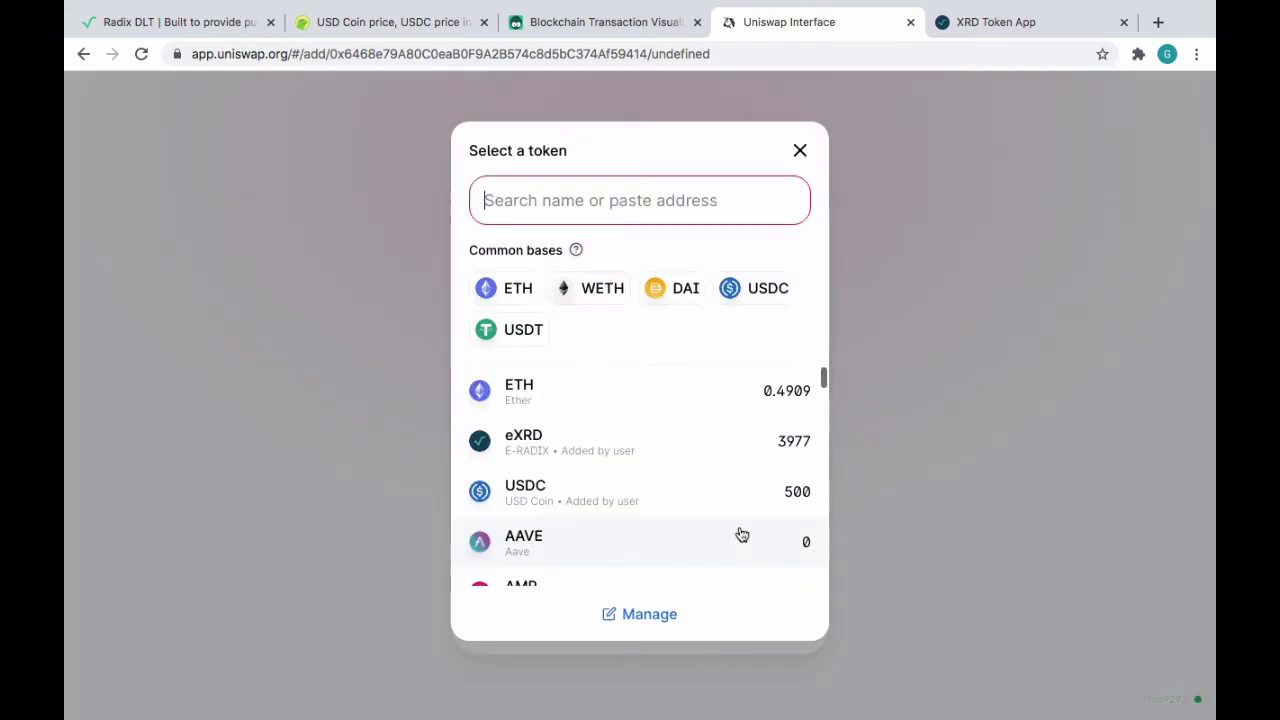
click(651, 494)
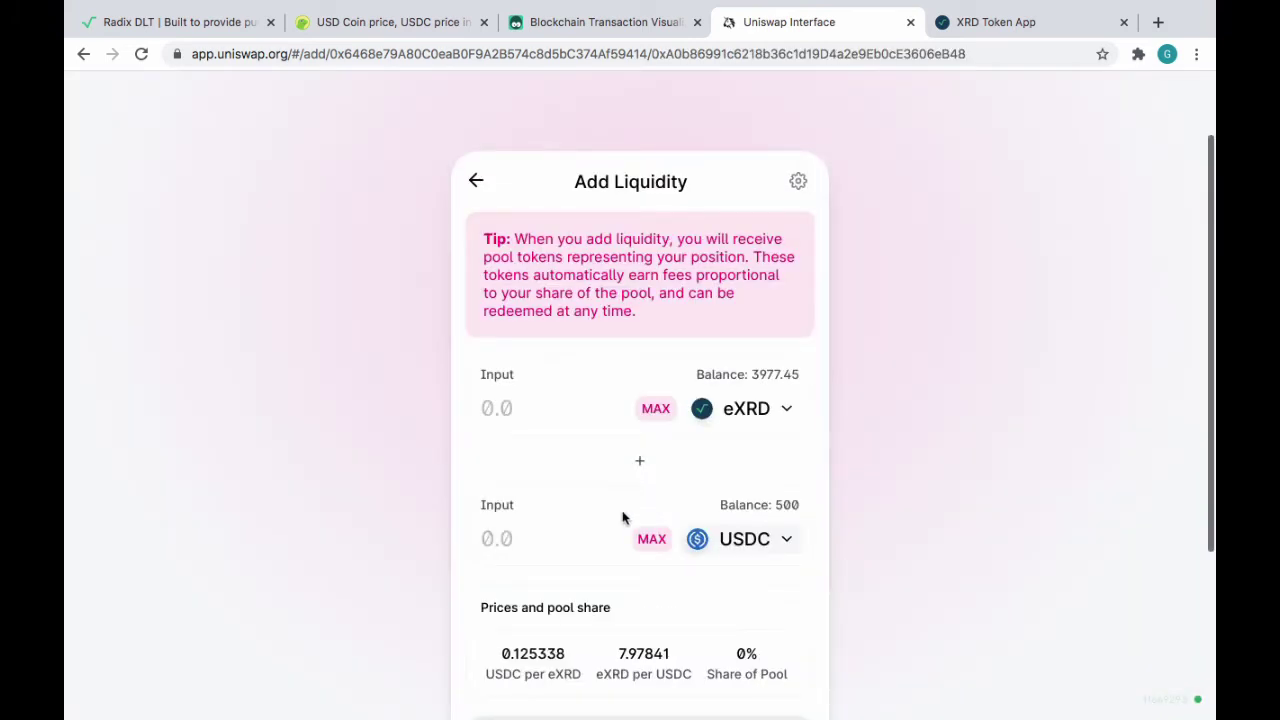
click(651, 539)
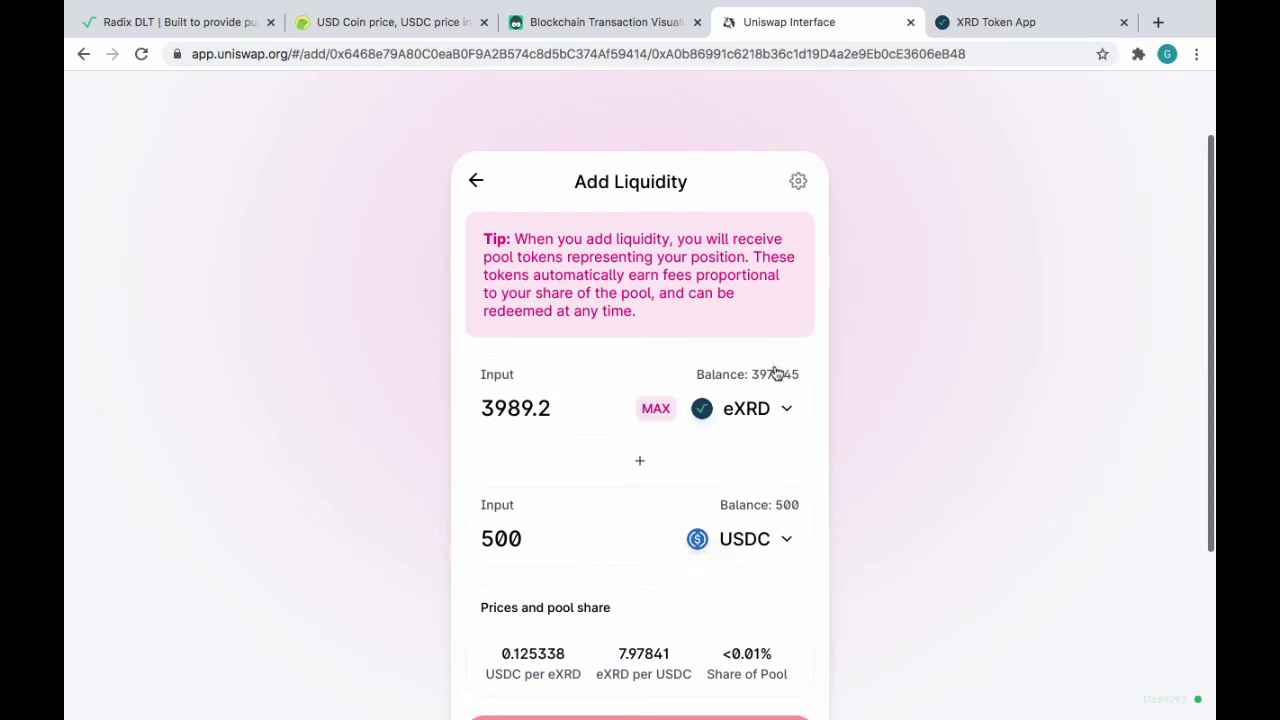
click(657, 408)
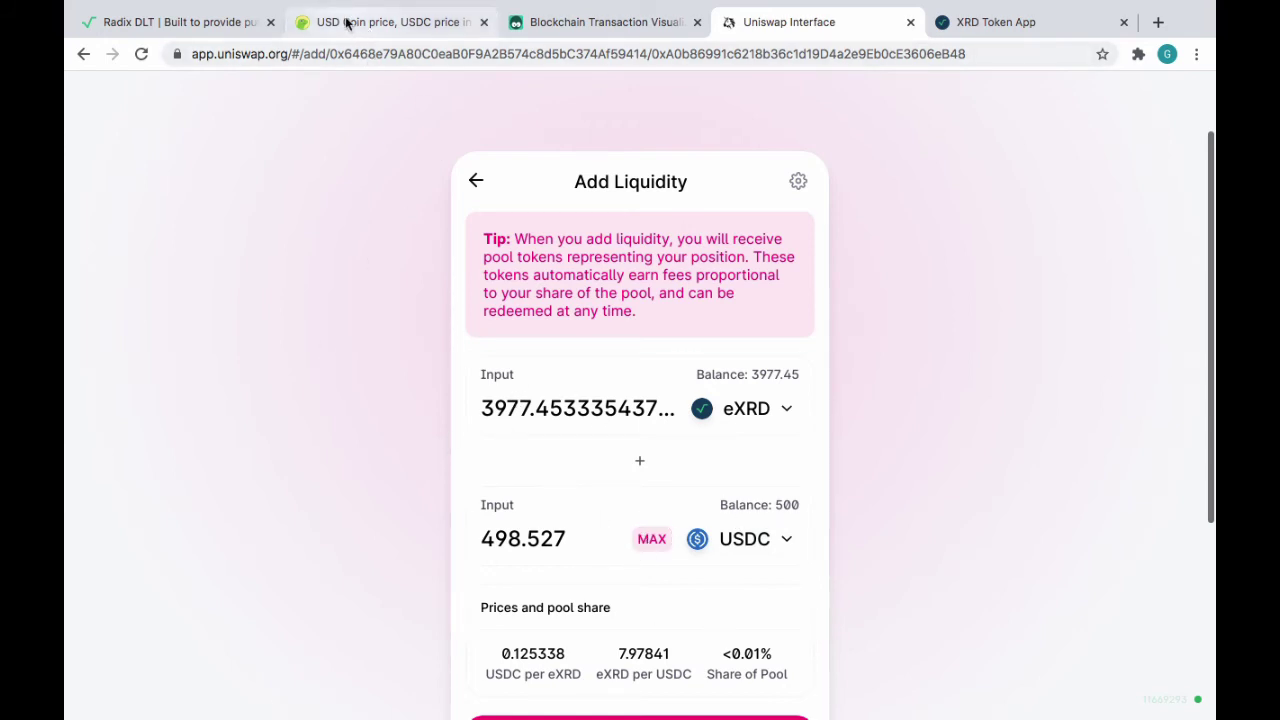
Approve eXRD spending for the liquidity deposit and confirm the permission in MetaMask
scroll(307, 471, down, 2)
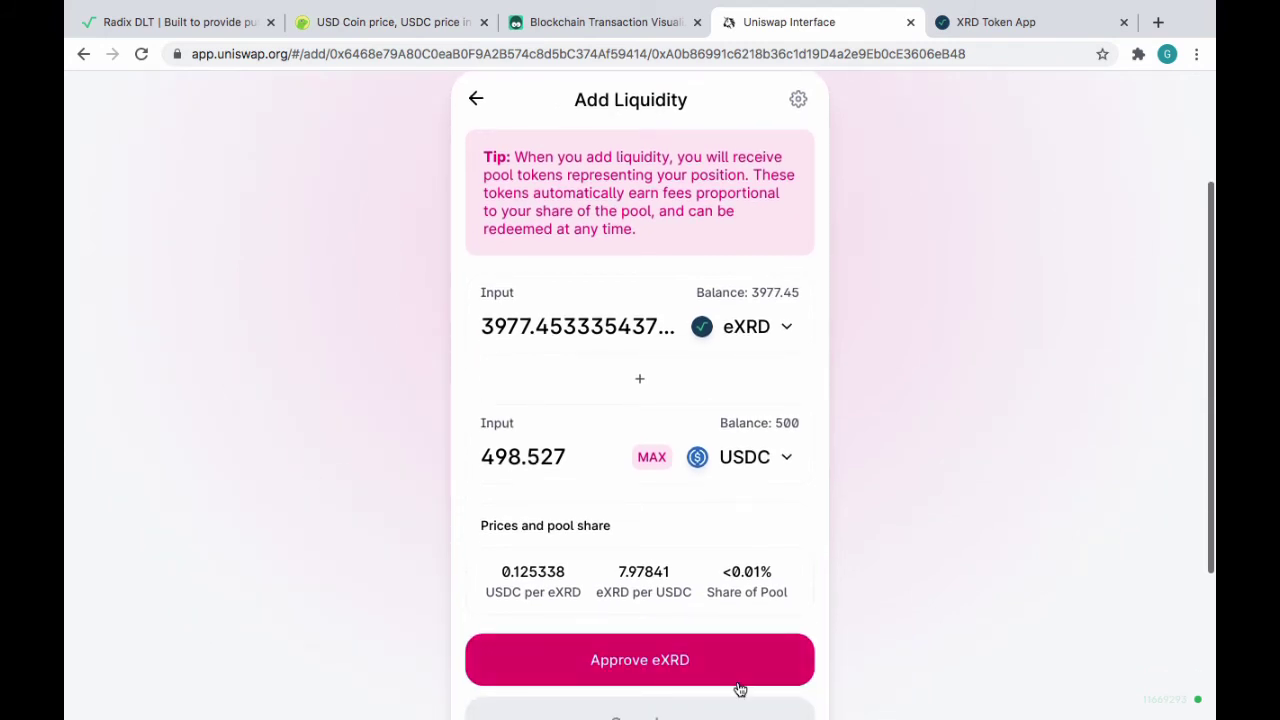
click(660, 662)
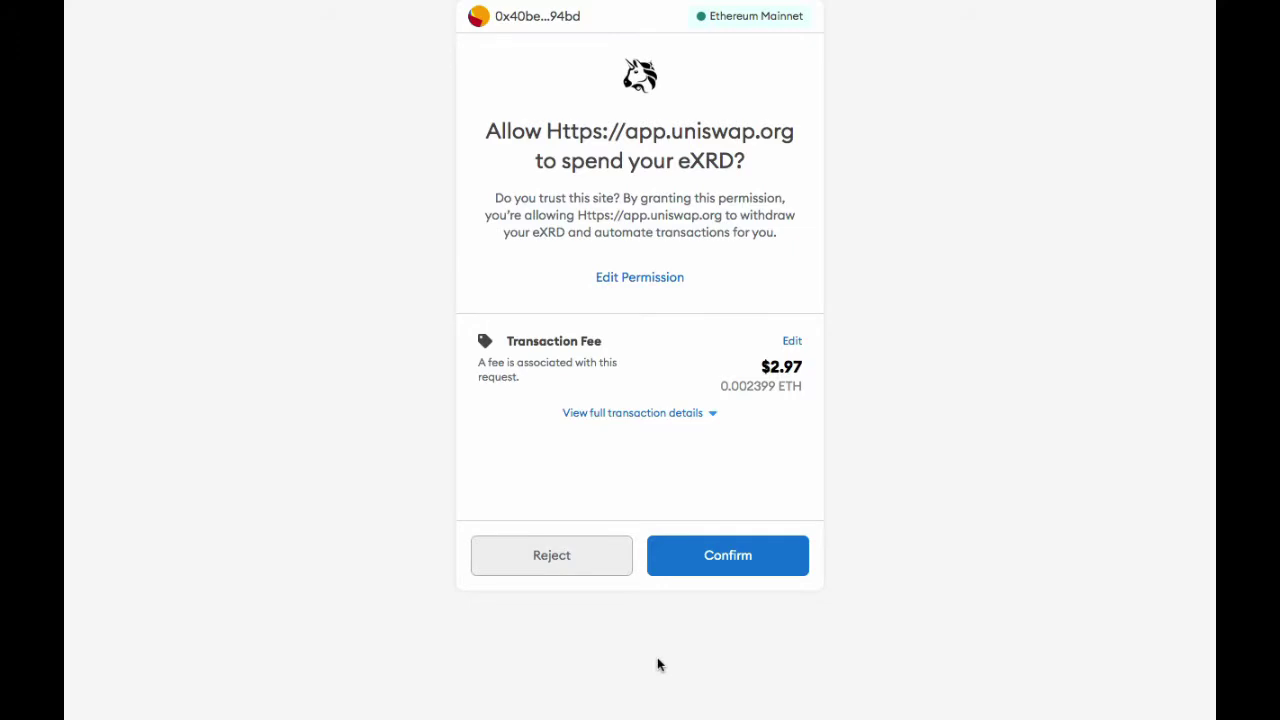
click(728, 556)
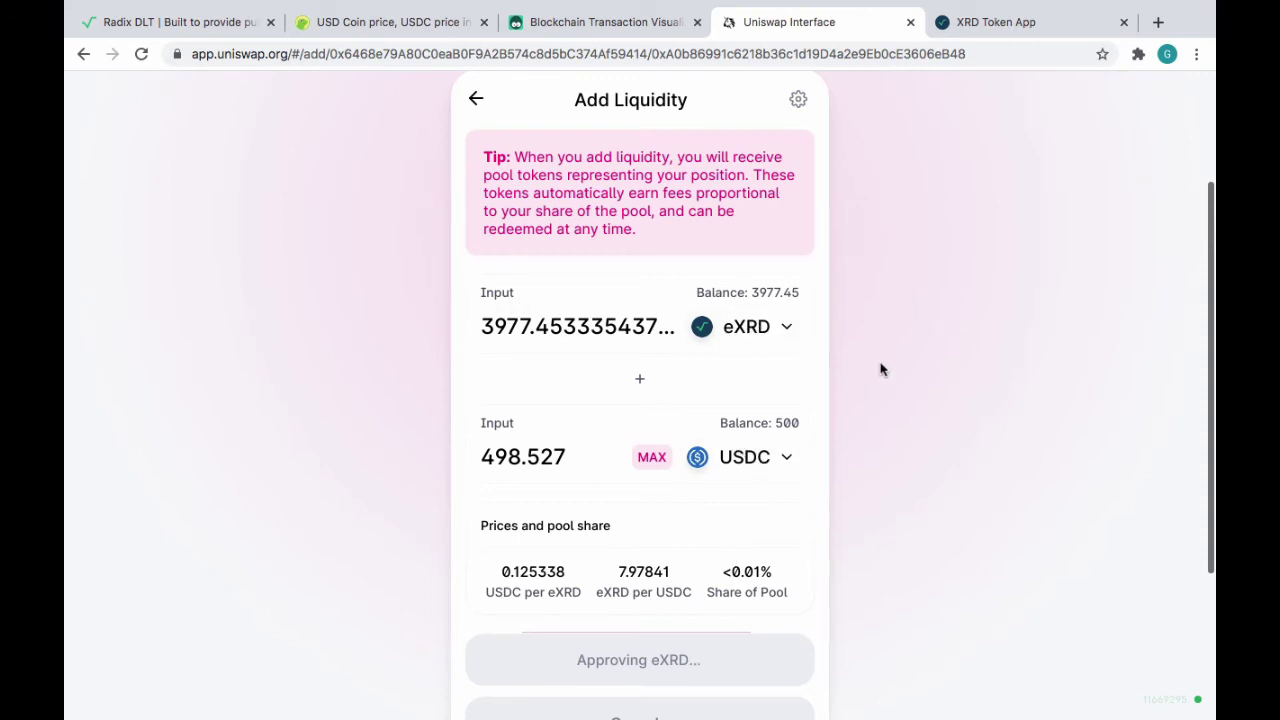
Look up the wallet address on Etherscan from the account details and examine the pending eXRD approval transaction
scroll(966, 449, down, 2)
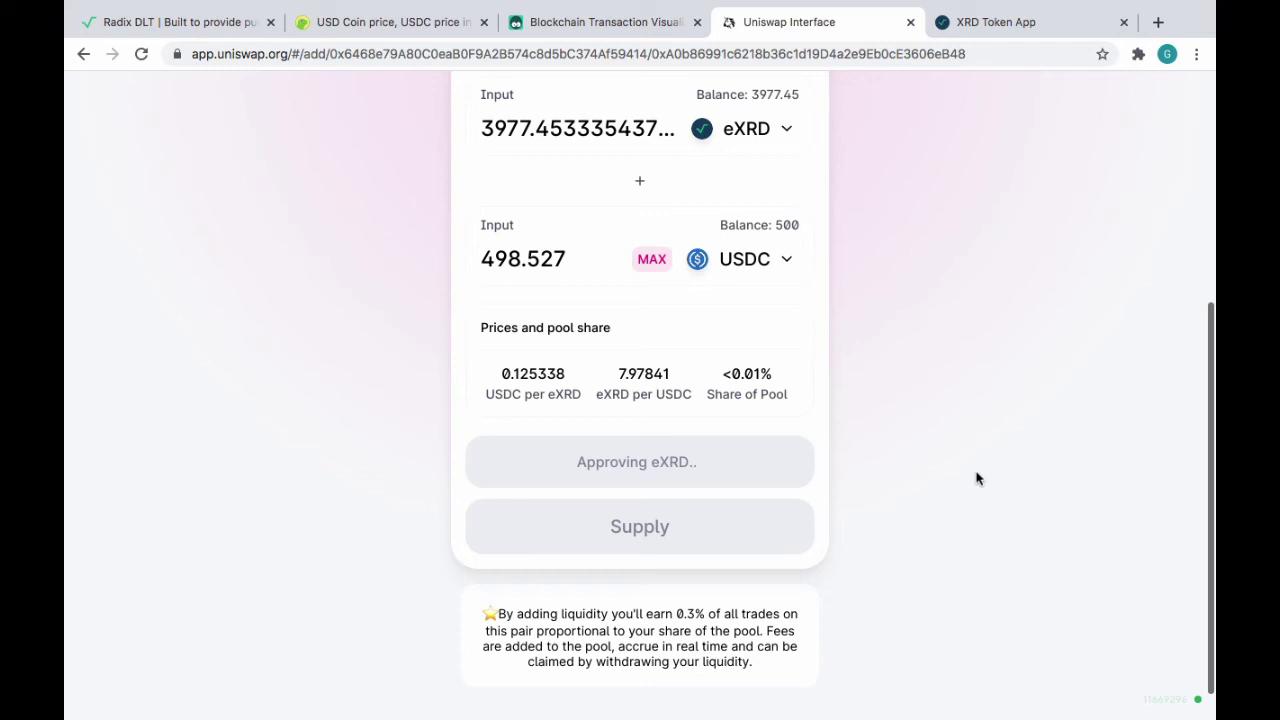
scroll(1036, 309, up, 4)
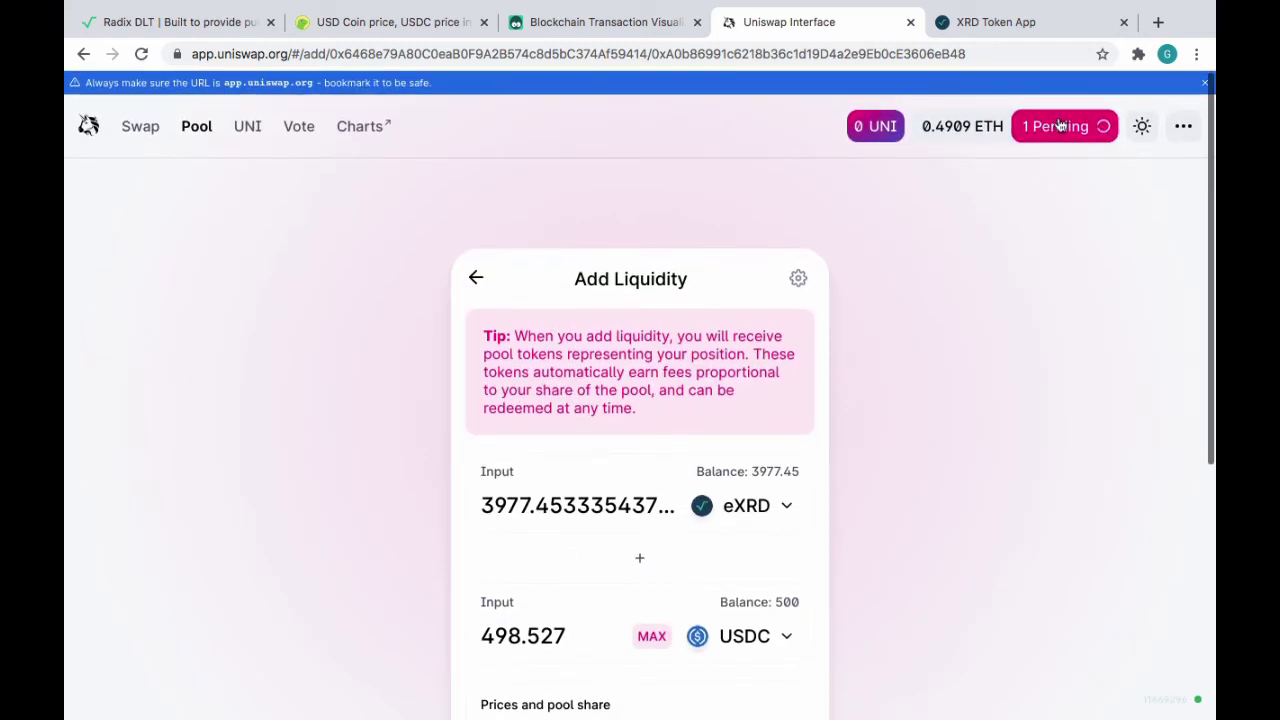
click(1060, 124)
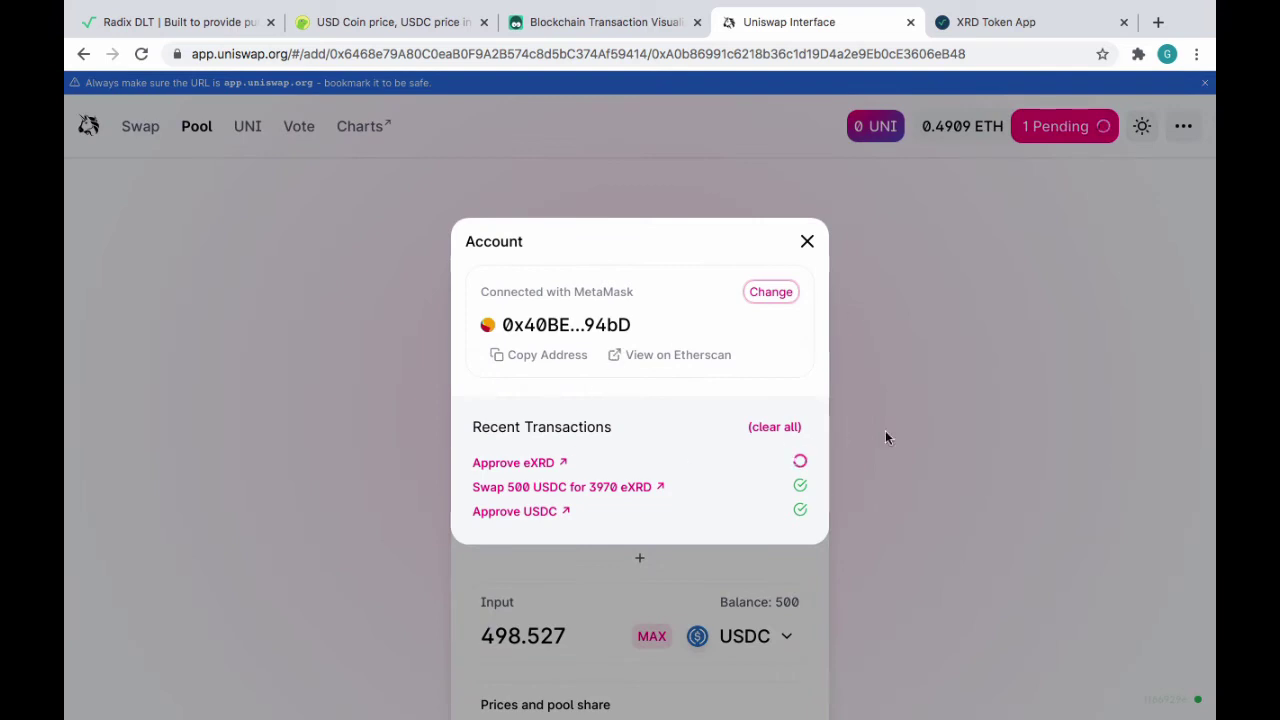
click(676, 357)
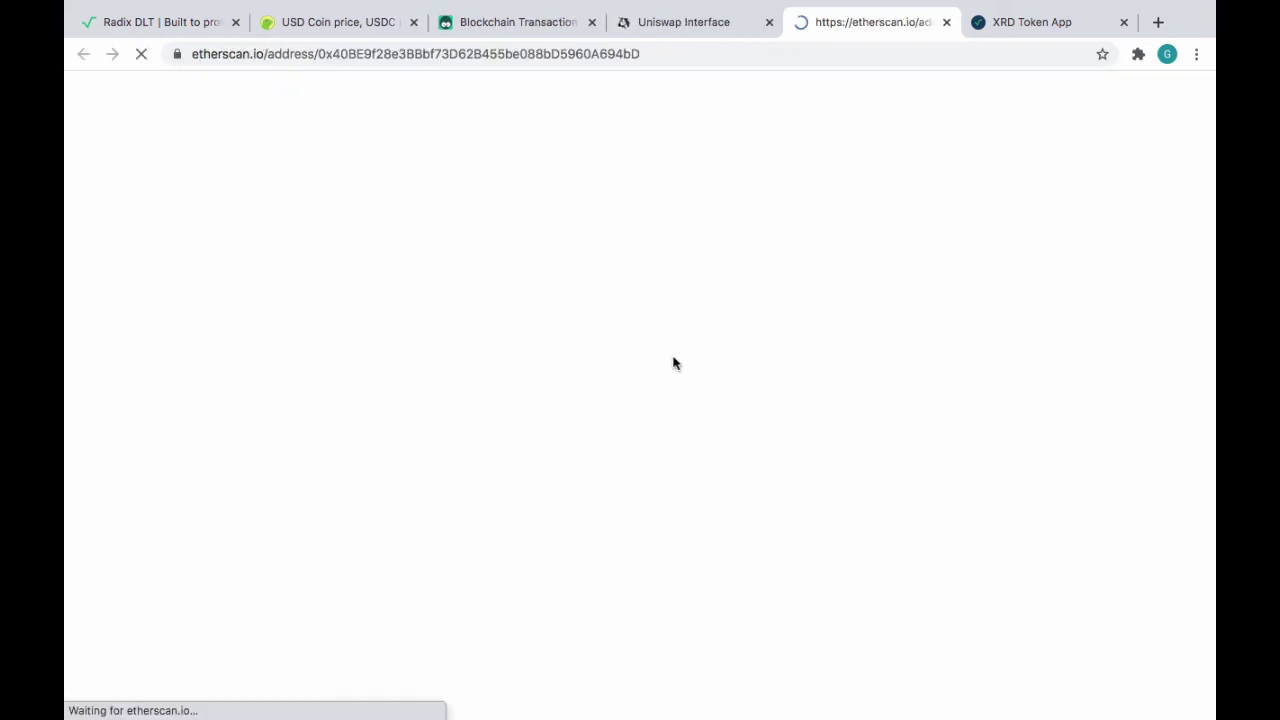
scroll(609, 435, down, 3)
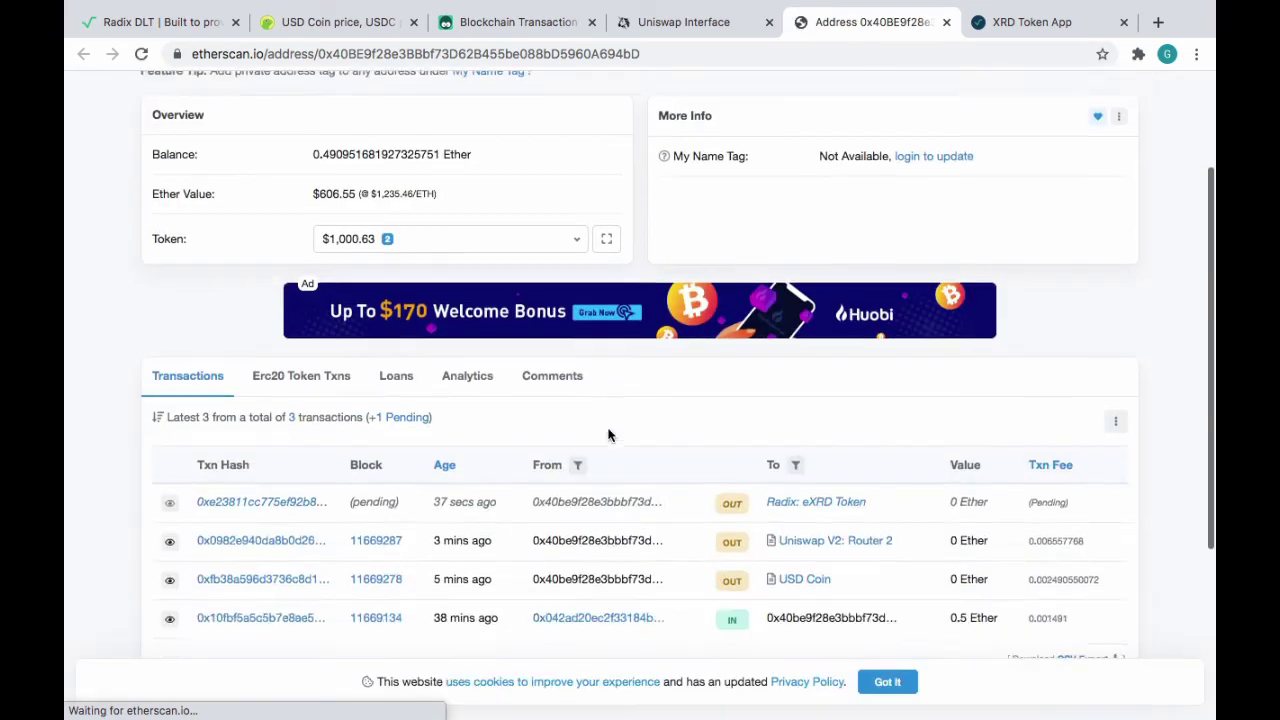
scroll(609, 435, up, 1)
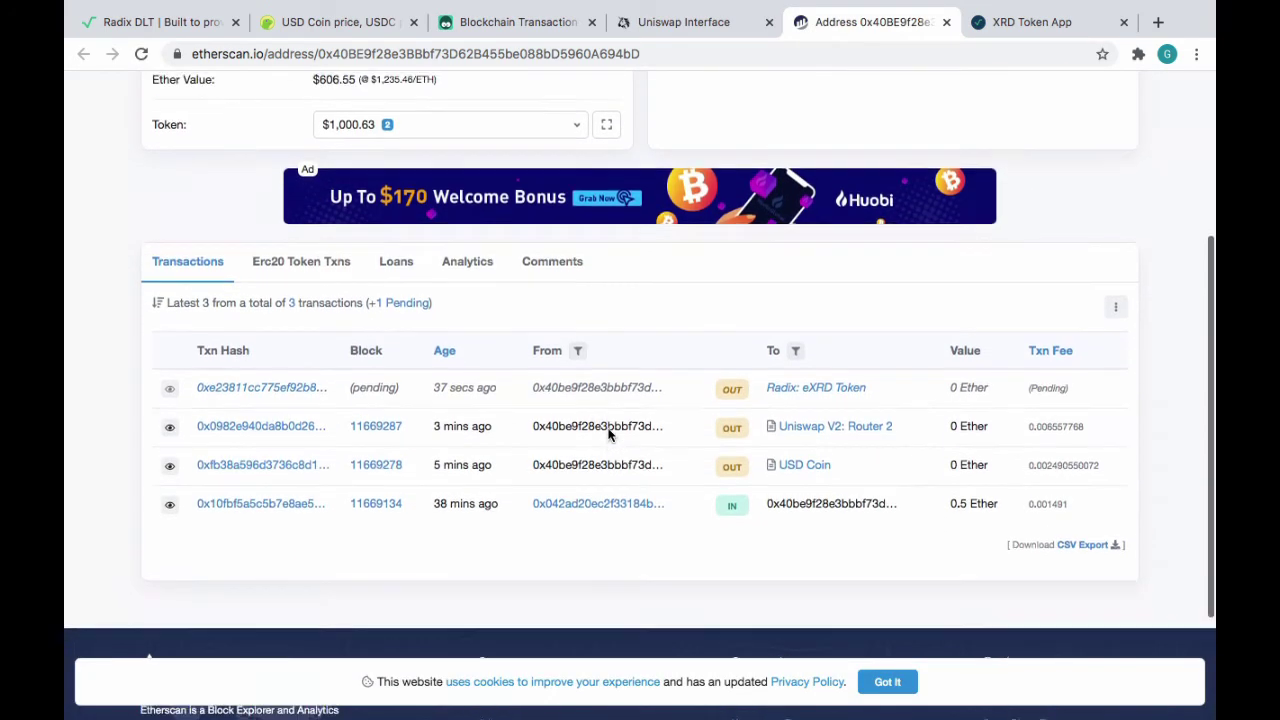
click(252, 390)
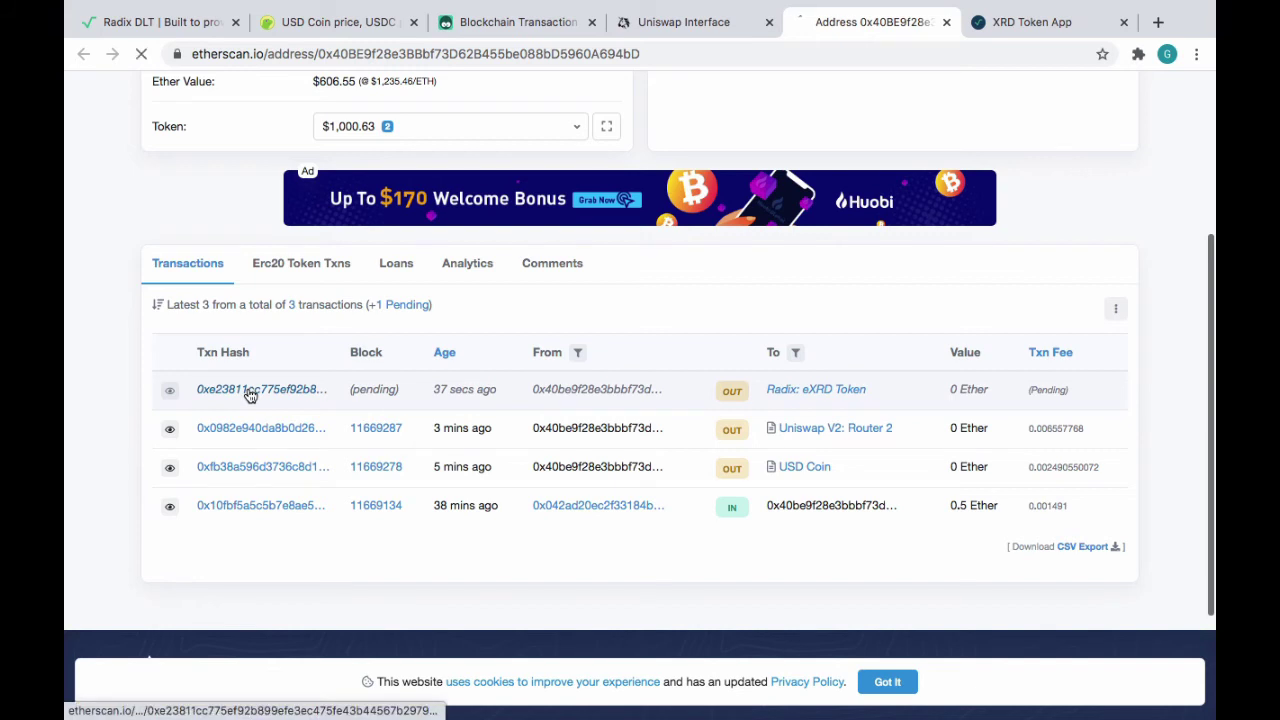
scroll(511, 413, down, 2)
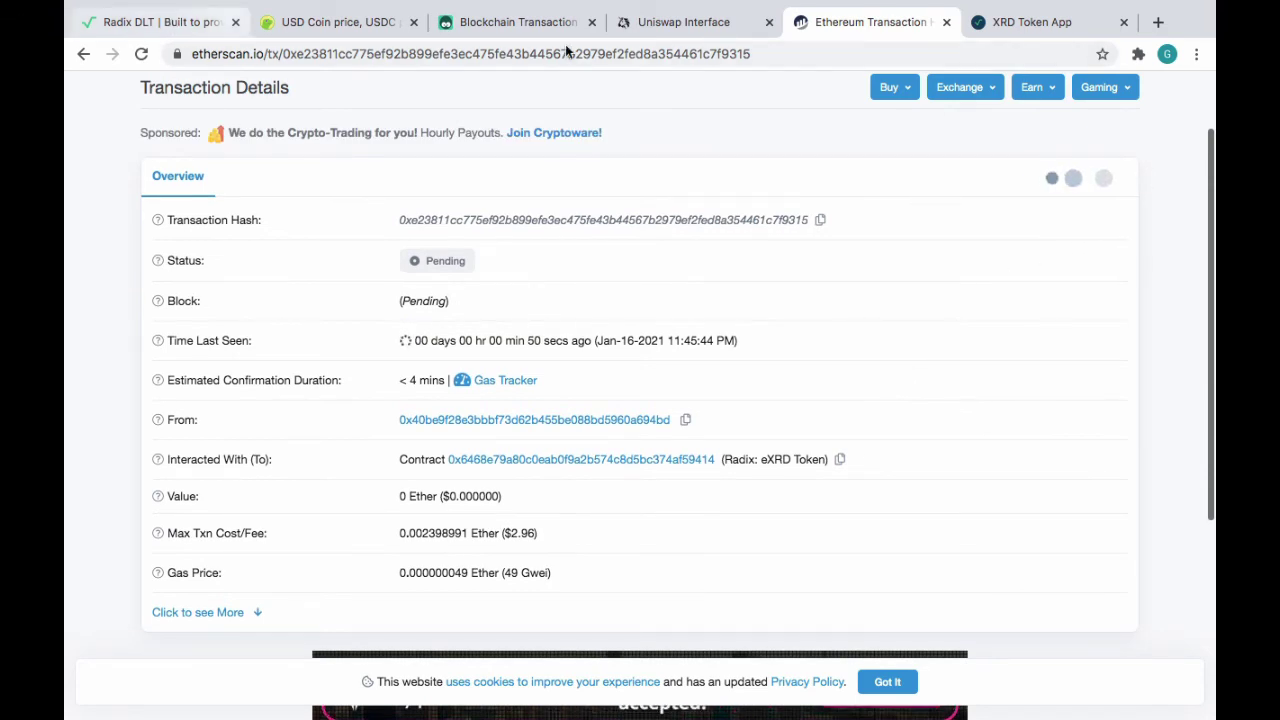
Open the MetaMask wallet and connect the radix dlt rewards account to etherscan.io
click(1138, 57)
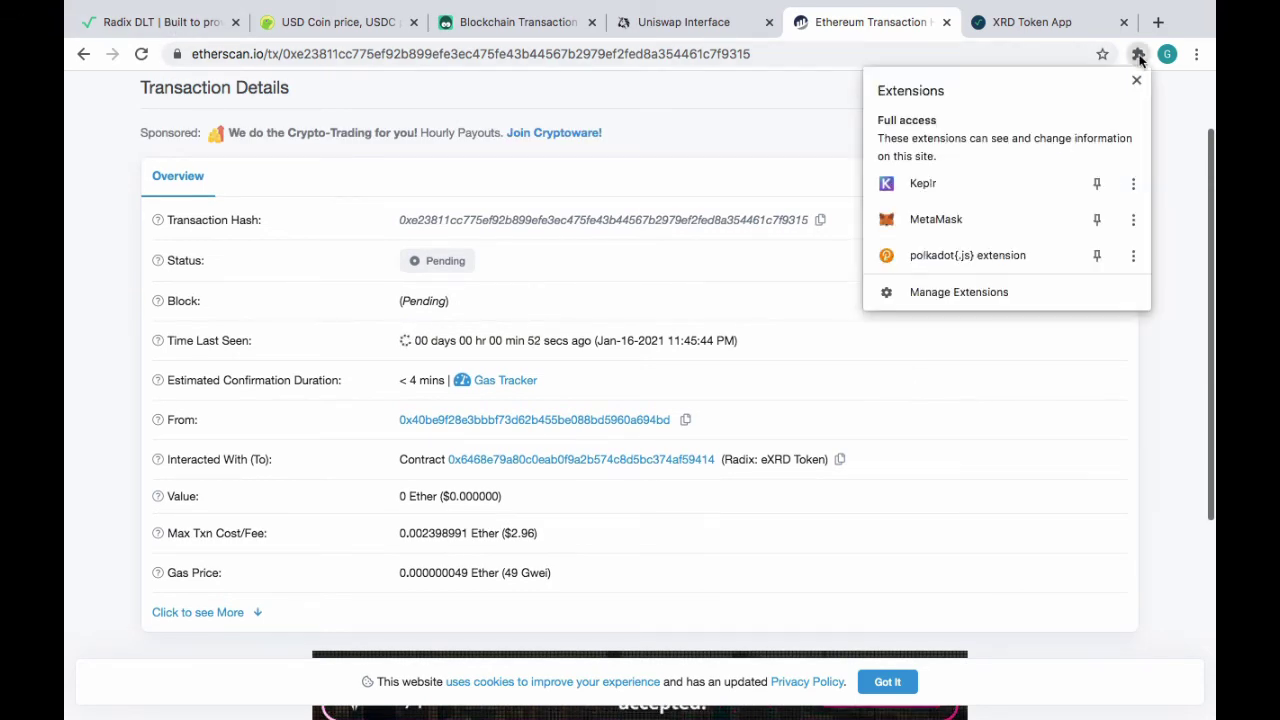
click(1097, 209)
click(1020, 211)
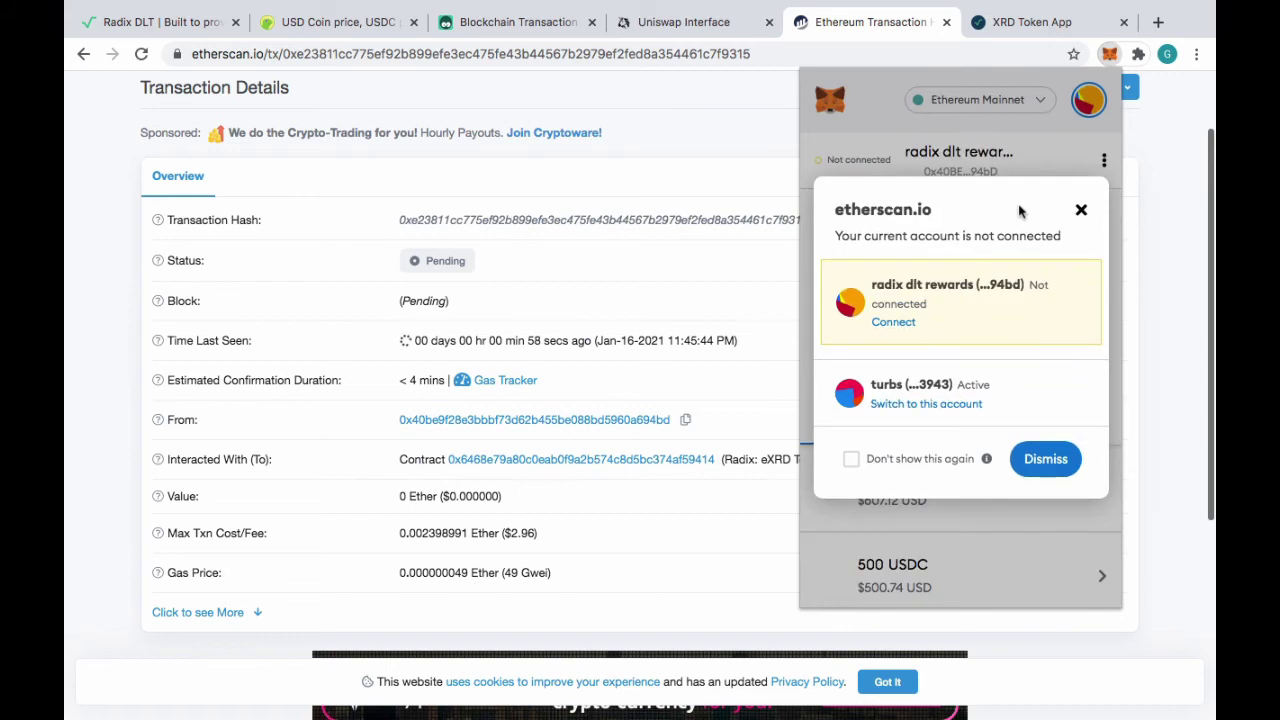
click(892, 325)
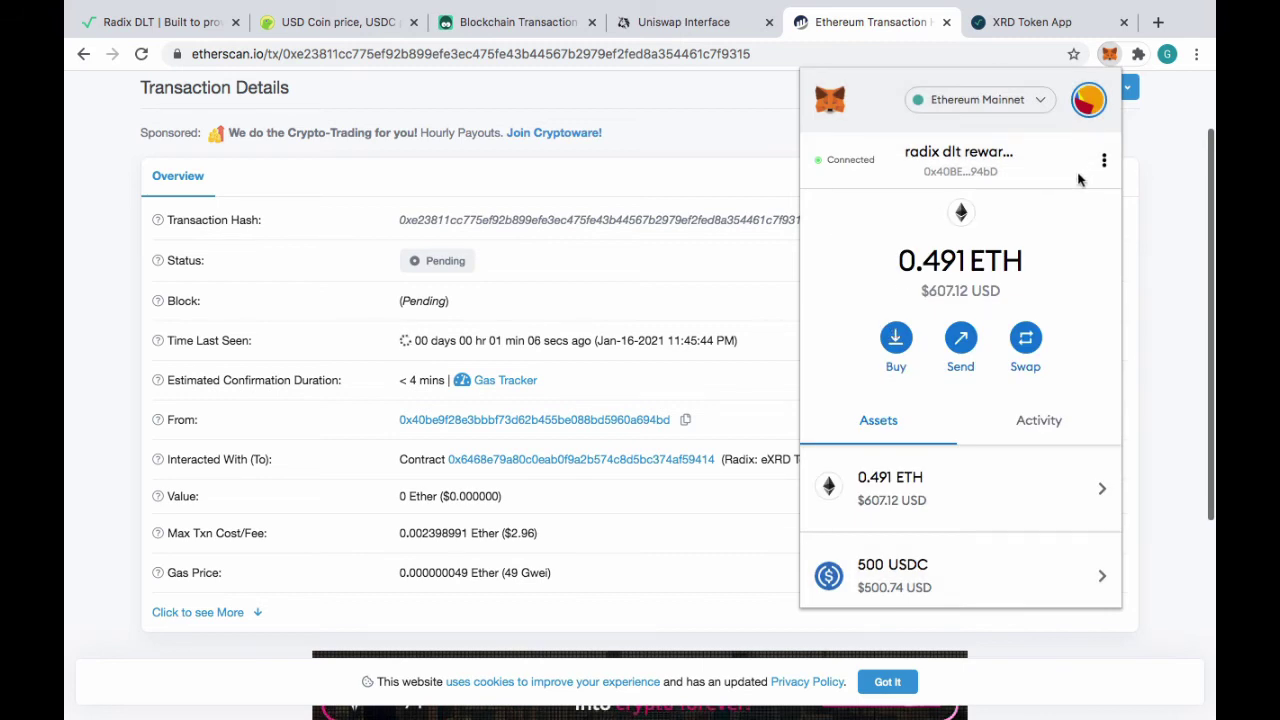
Speed up the pending eXRD spend limit approval in the MetaMask activity by choosing and saving a higher gas fee
scroll(1078, 257, down, 2)
scroll(1078, 257, down, 1)
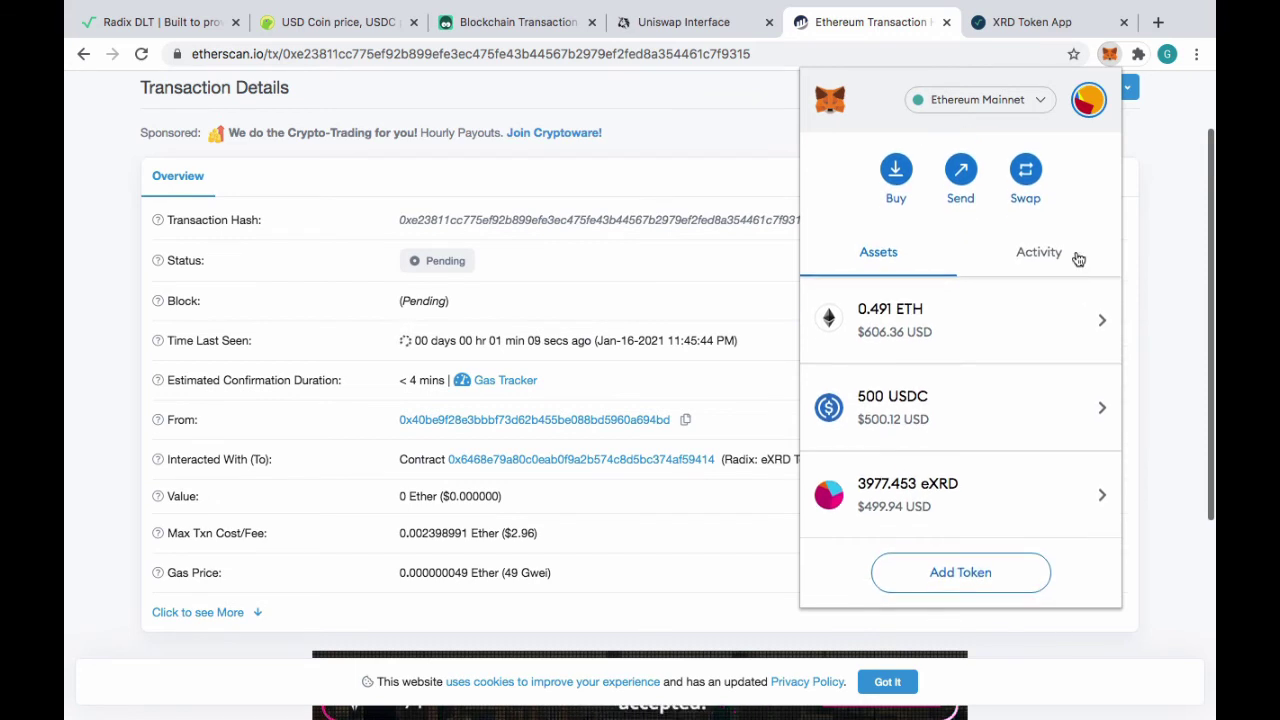
click(1040, 255)
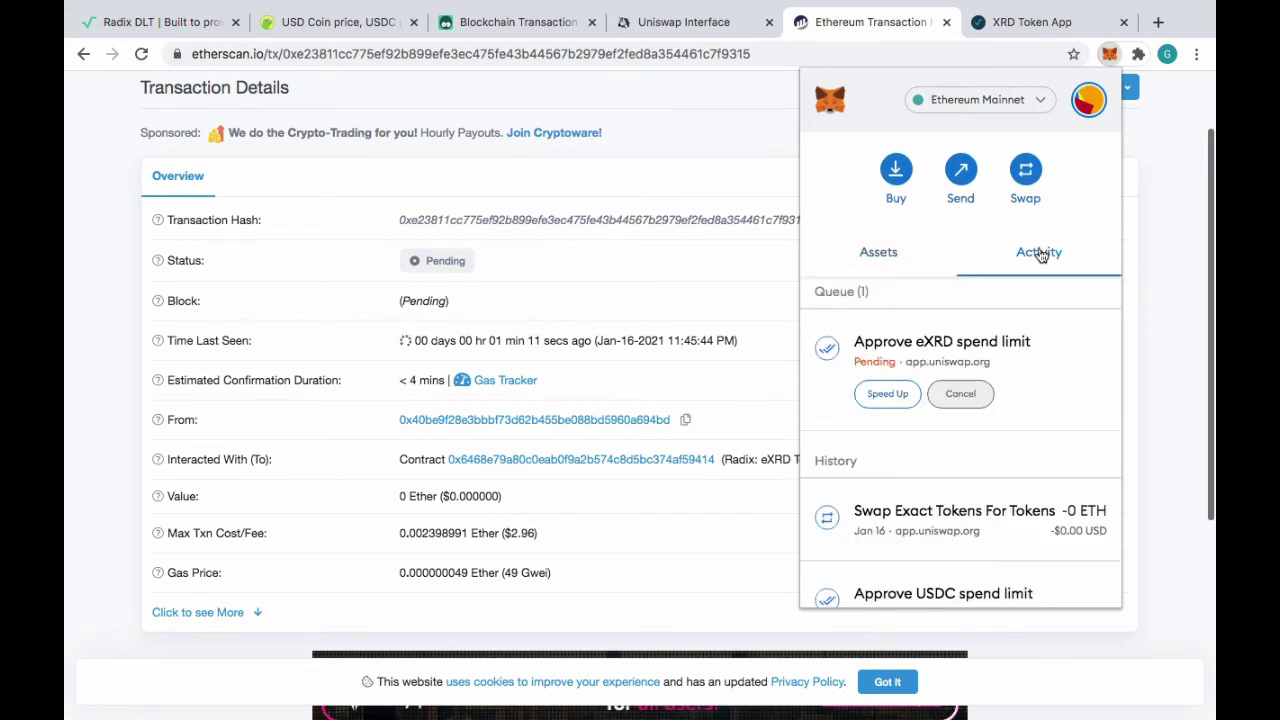
click(886, 393)
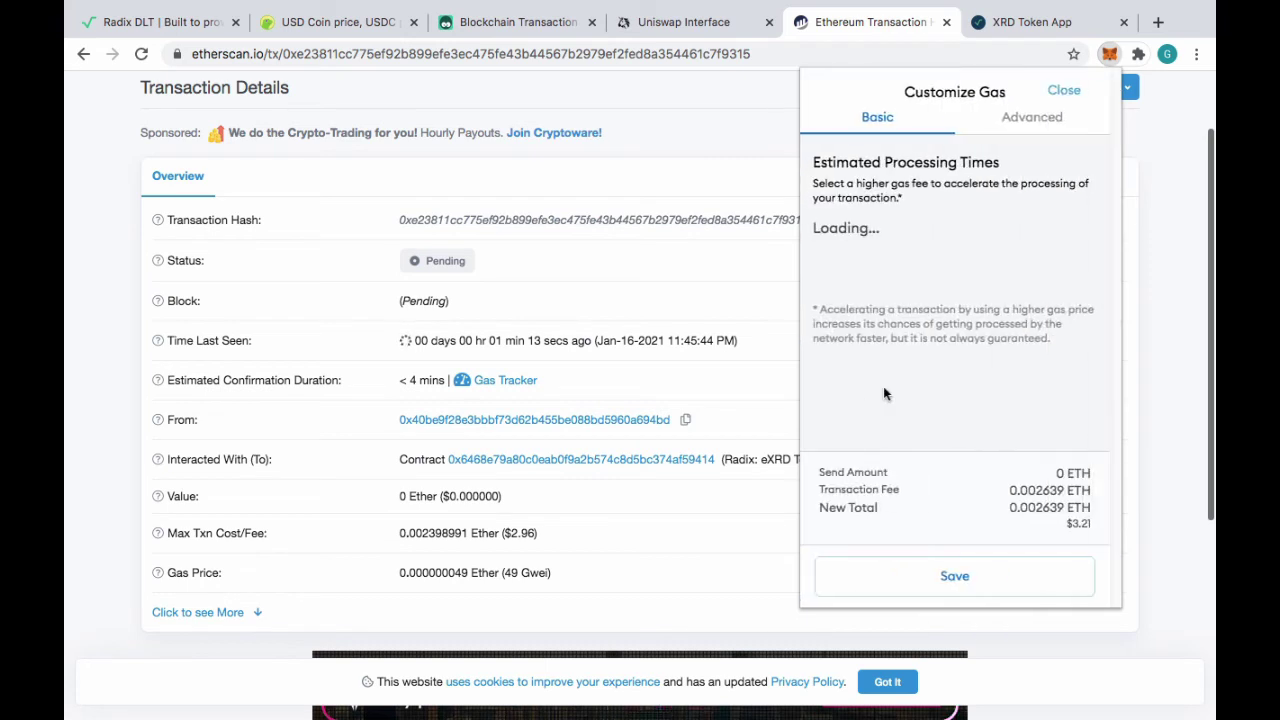
click(1050, 268)
click(971, 575)
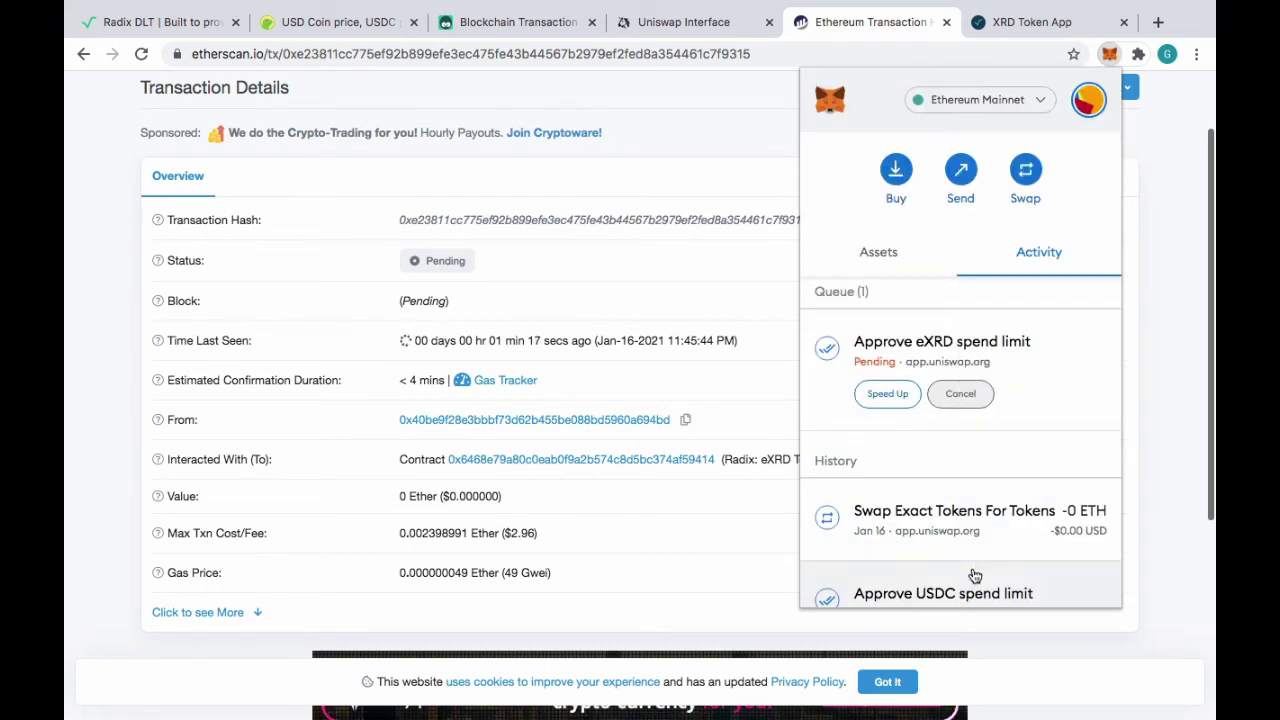
scroll(1024, 338, up, 3)
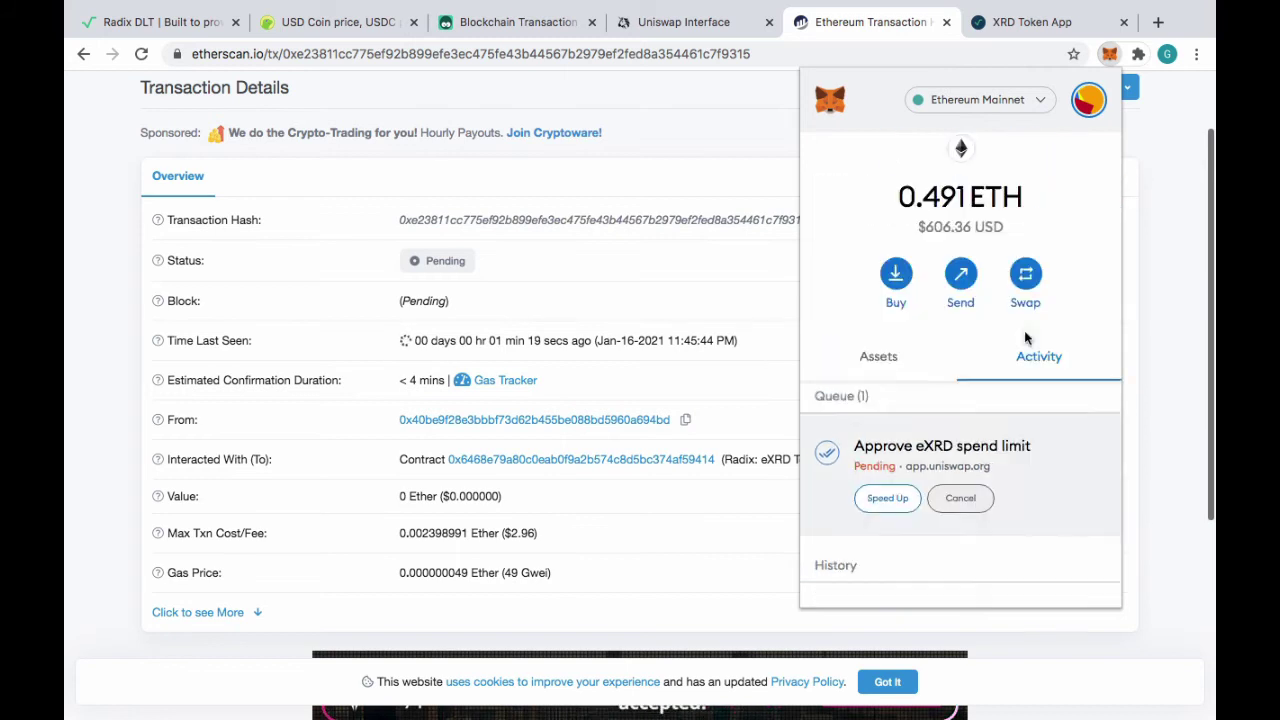
scroll(1025, 338, up, 1)
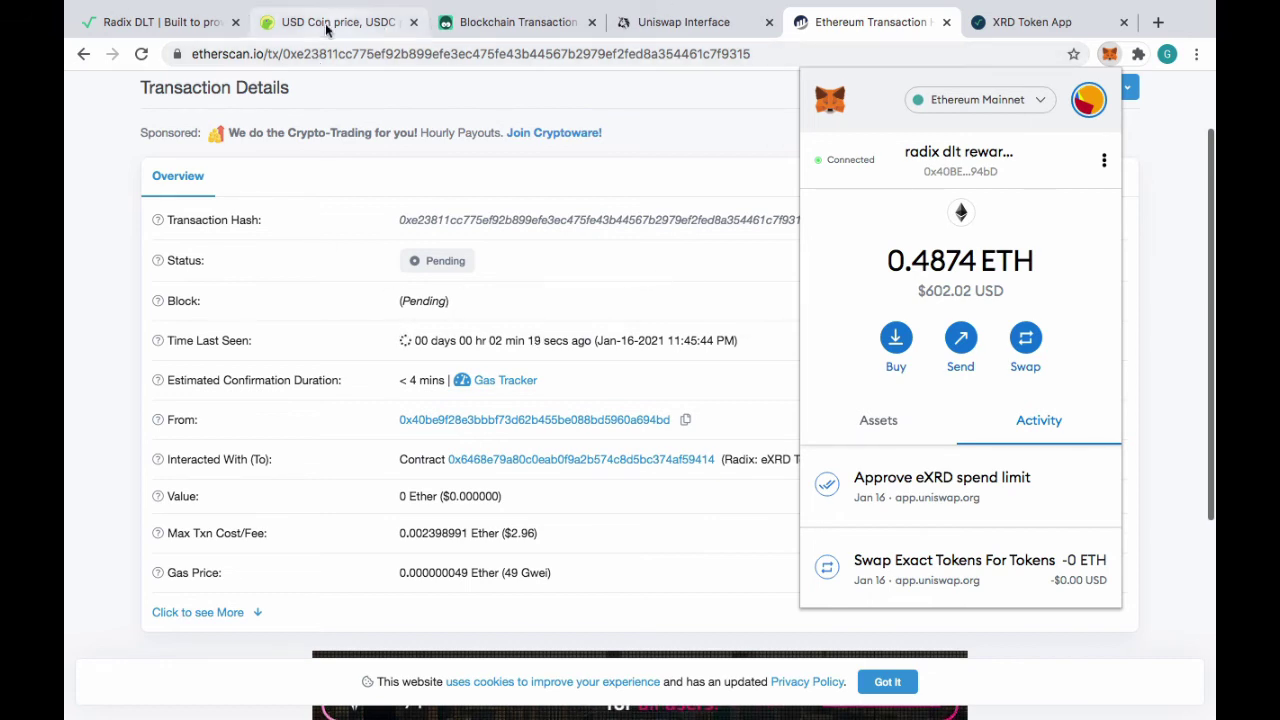
Return to Uniswap, supply 3977.45 eXRD and 498.534 USDC to the pool, confirm in MetaMask, and close the submission notice
click(657, 33)
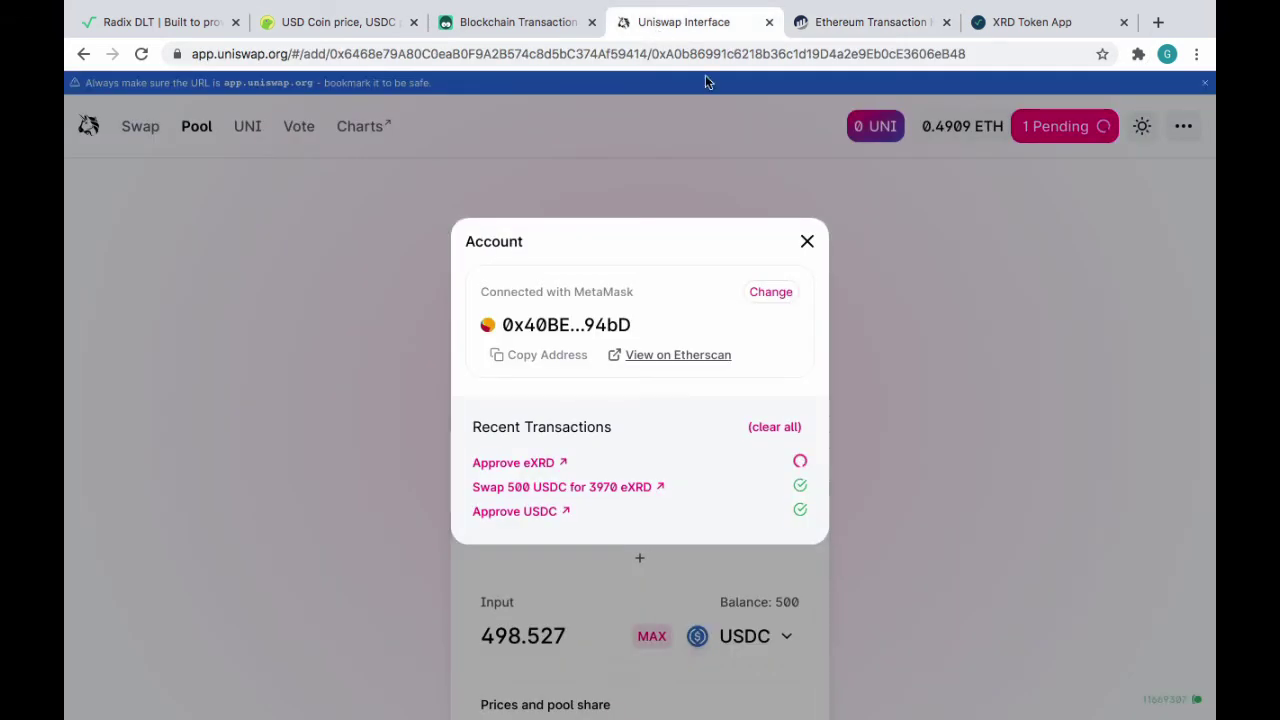
click(807, 242)
scroll(983, 366, down, 4)
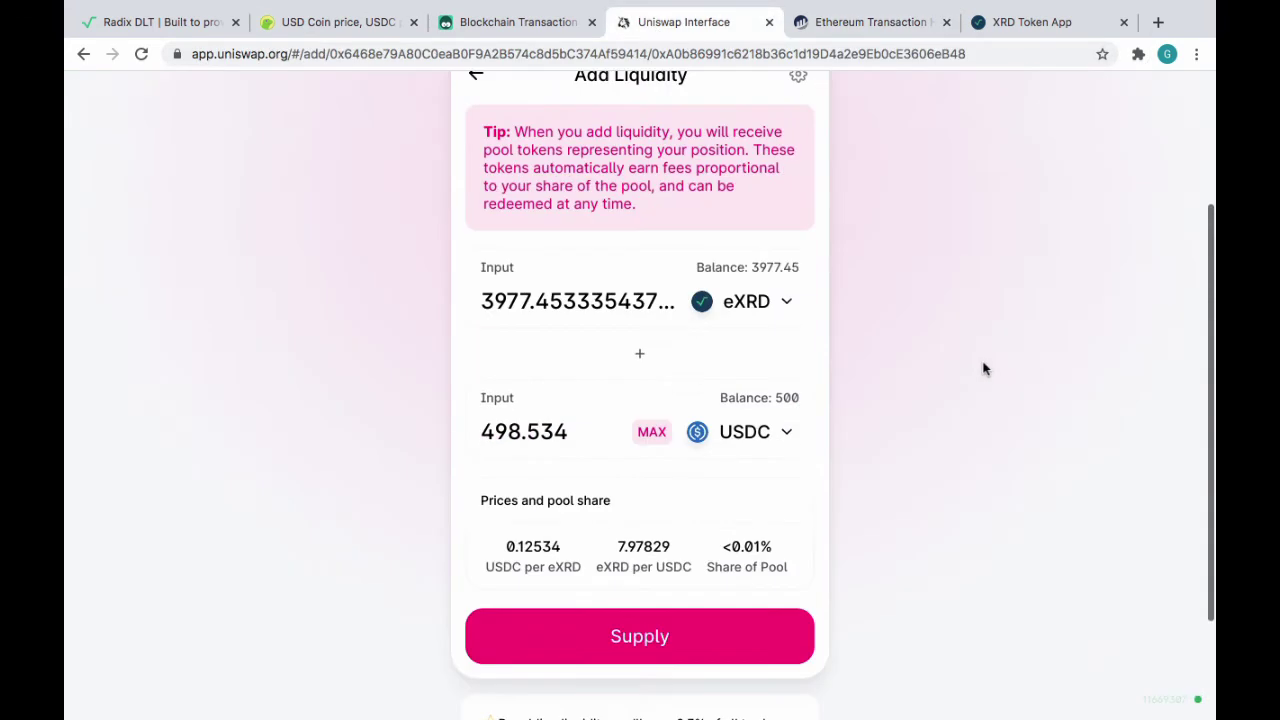
click(632, 490)
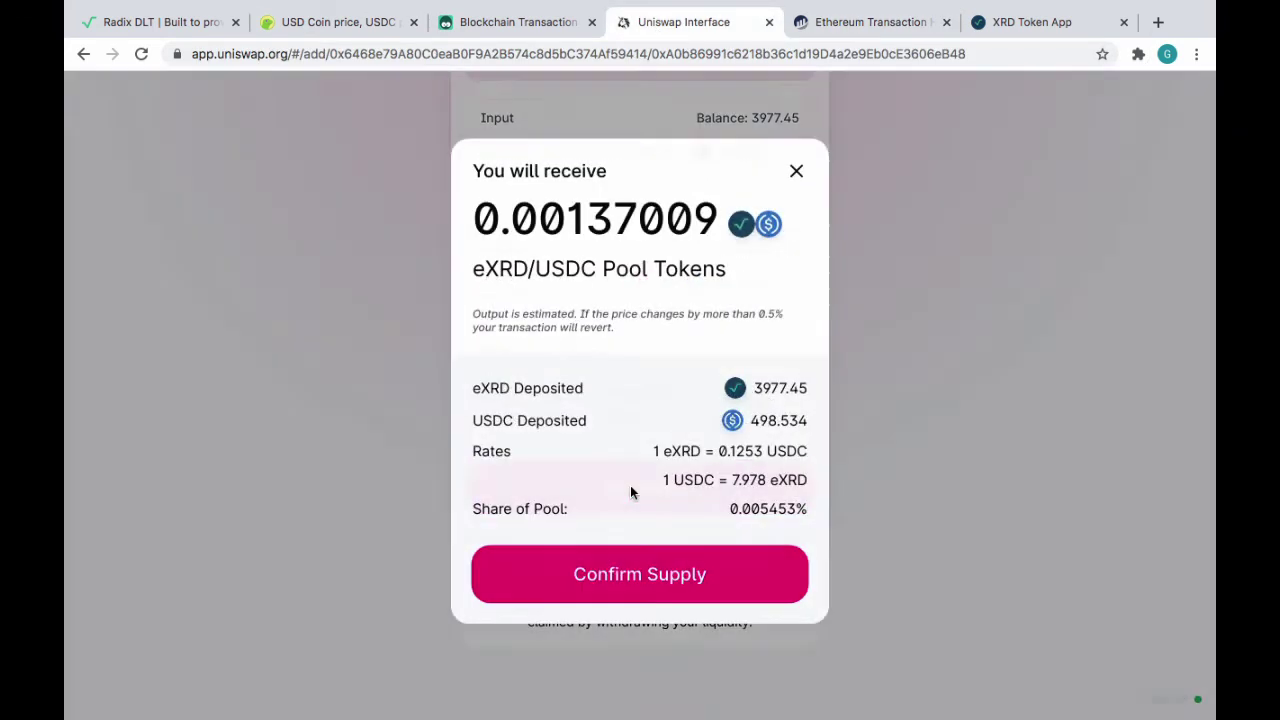
click(650, 576)
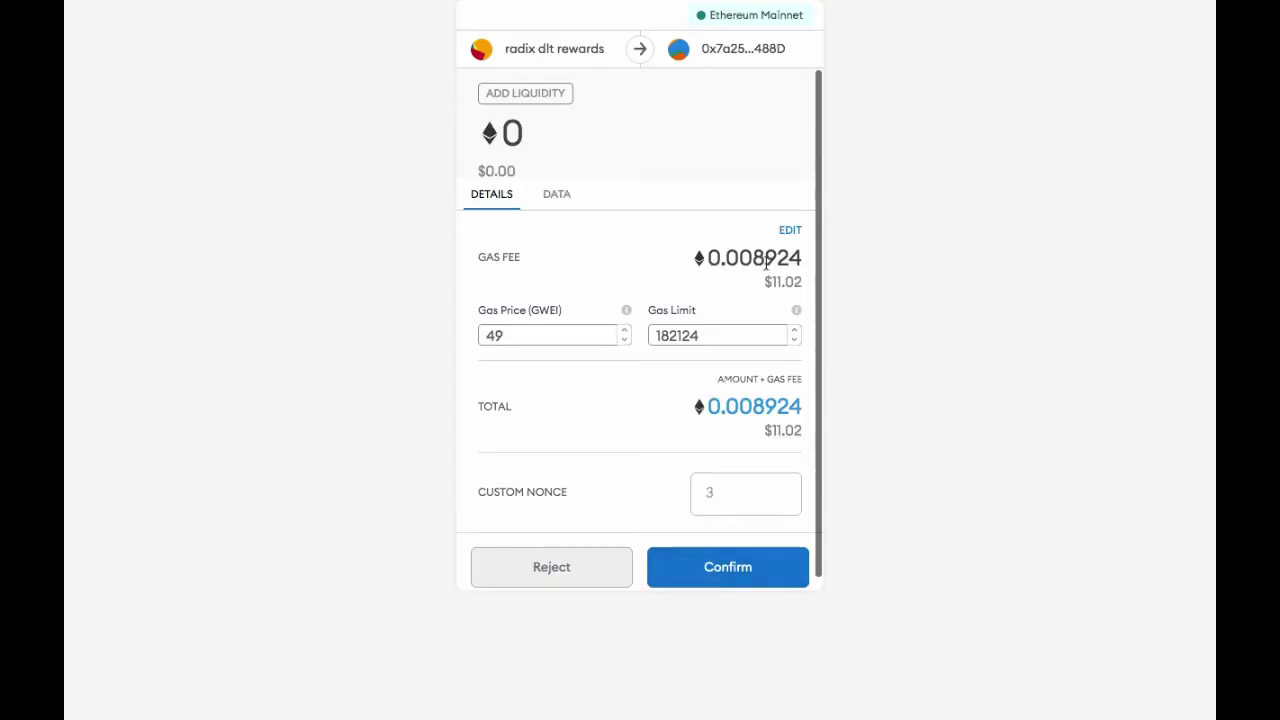
click(731, 570)
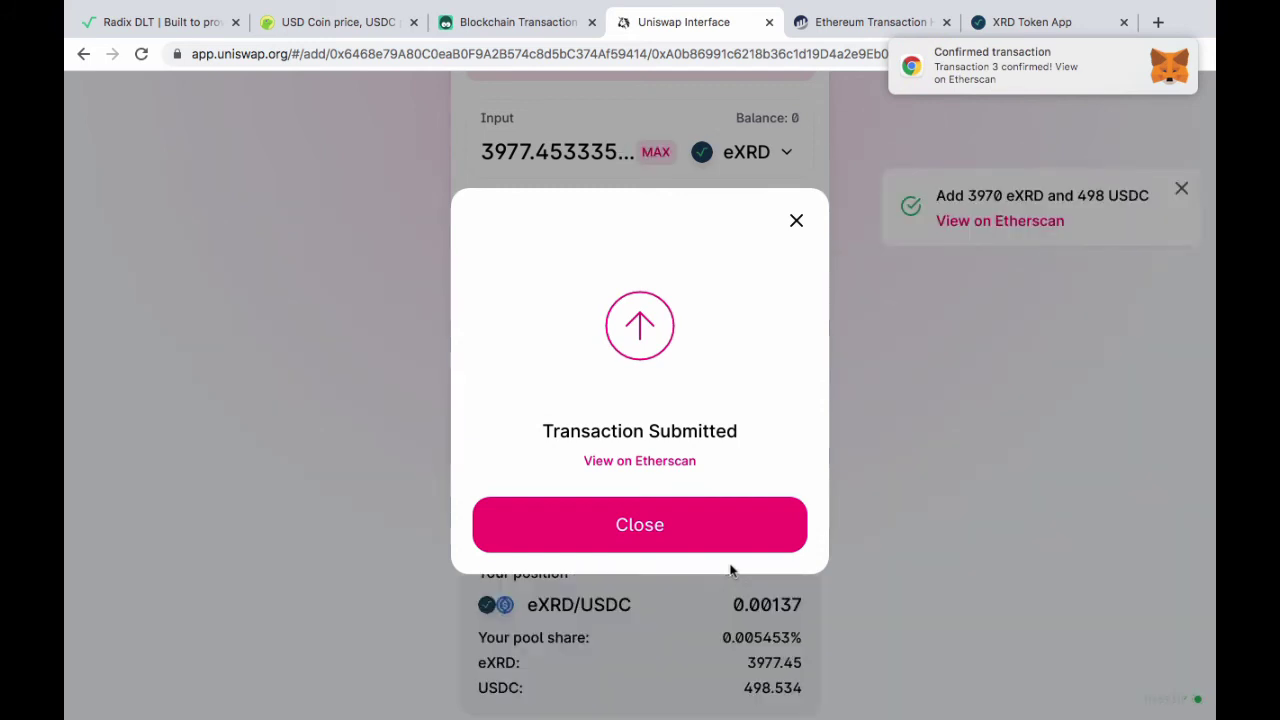
click(683, 528)
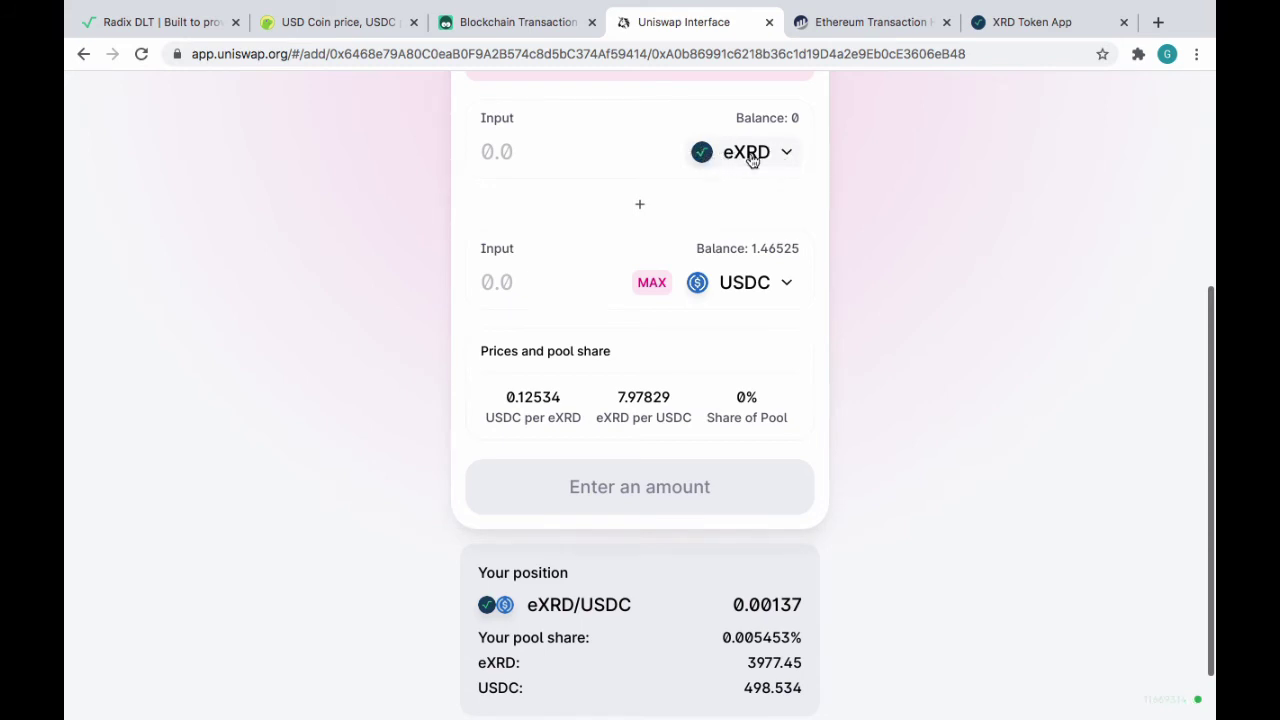
Review the eXRD/USDC pool position and check the status of the liquidity transaction in the MetaMask activity
scroll(919, 366, up, 4)
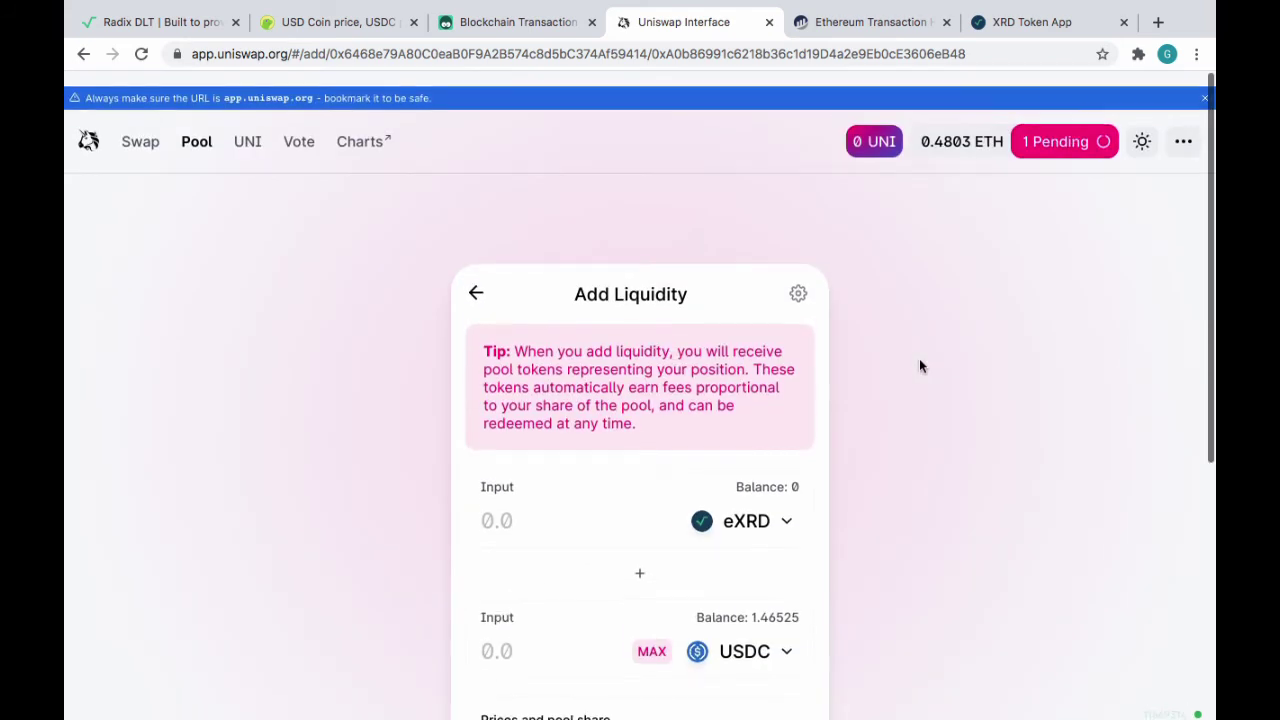
scroll(958, 471, down, 5)
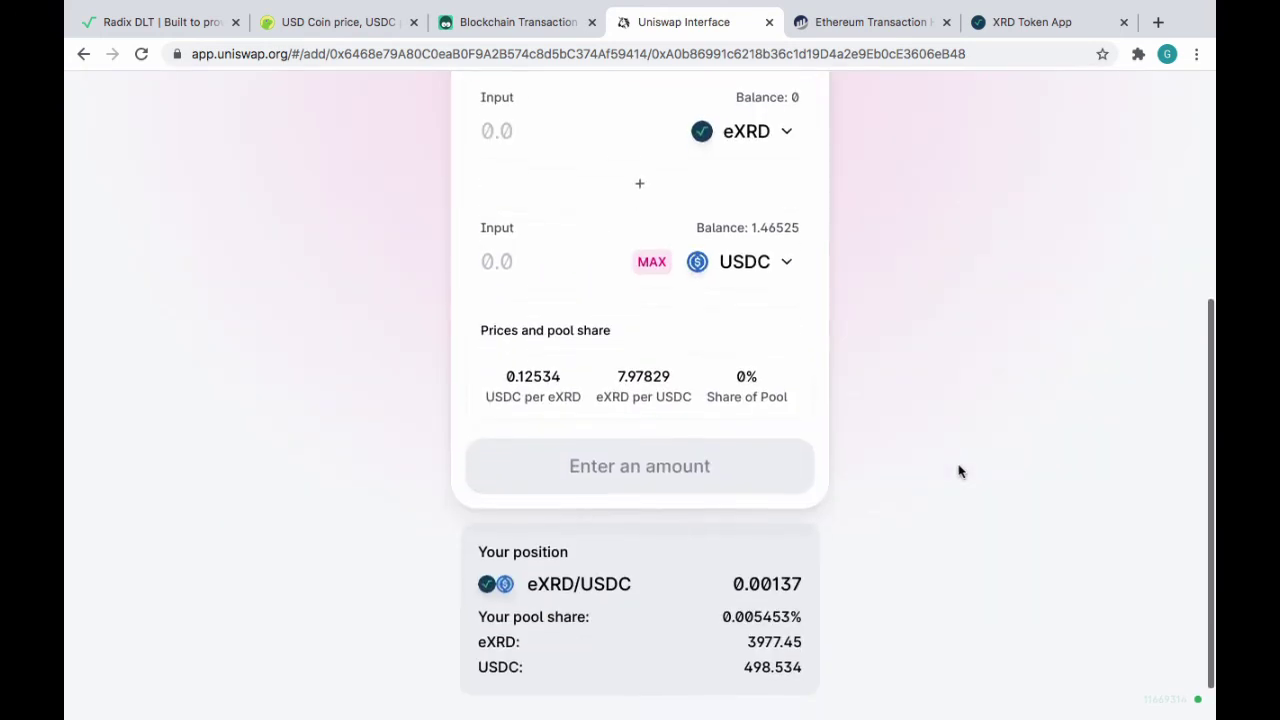
scroll(958, 471, up, 5)
scroll(958, 471, down, 1)
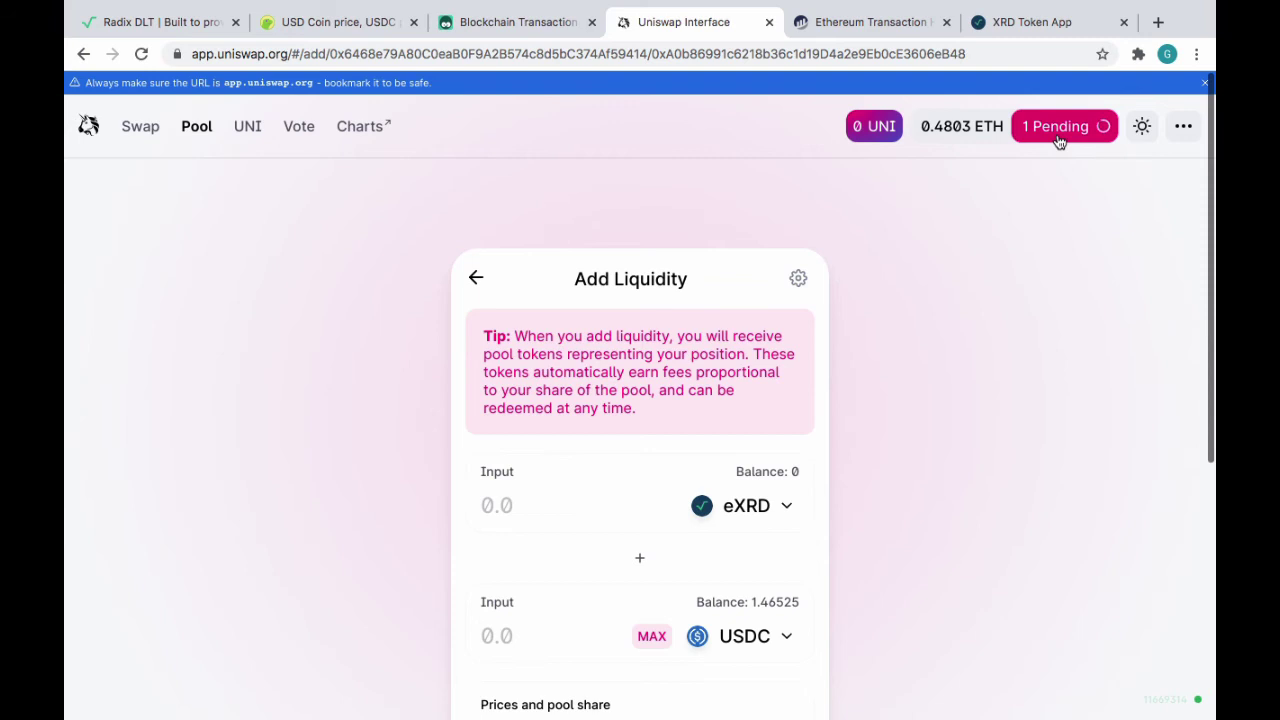
click(1138, 54)
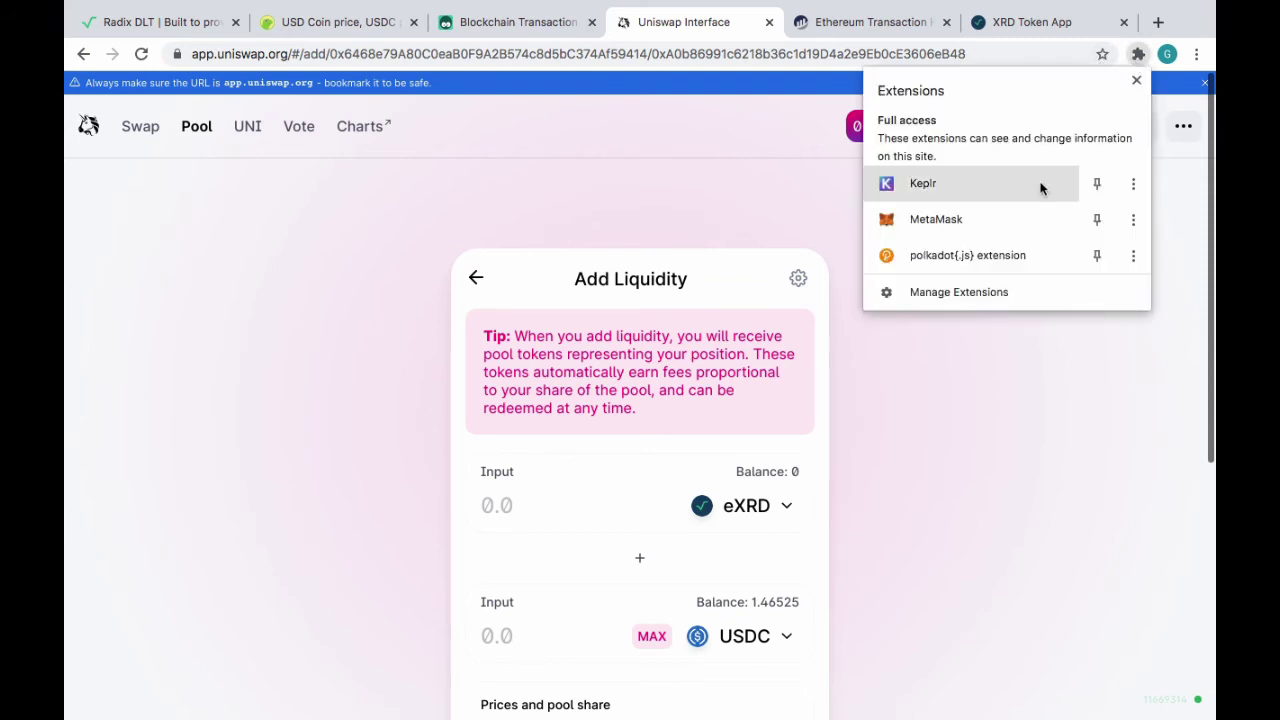
click(998, 218)
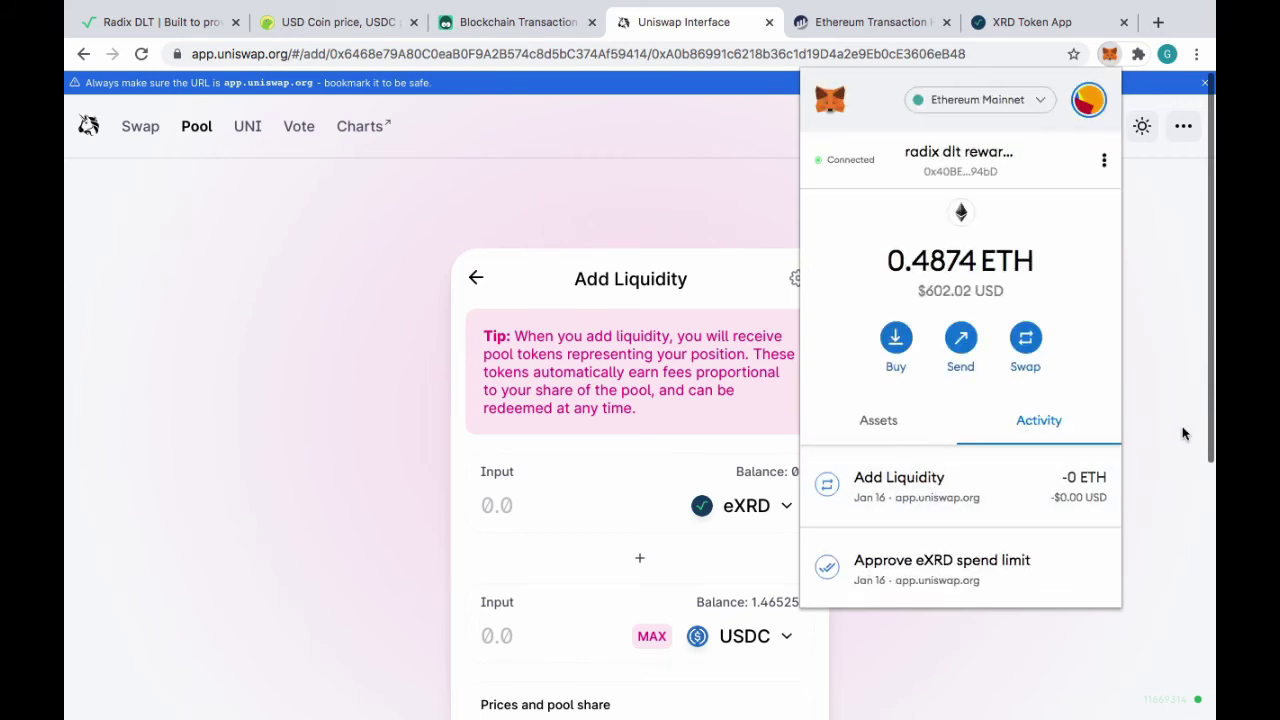
Close the wallet, clear all recent transactions in the Uniswap account details, and close the details
click(1160, 357)
click(1066, 139)
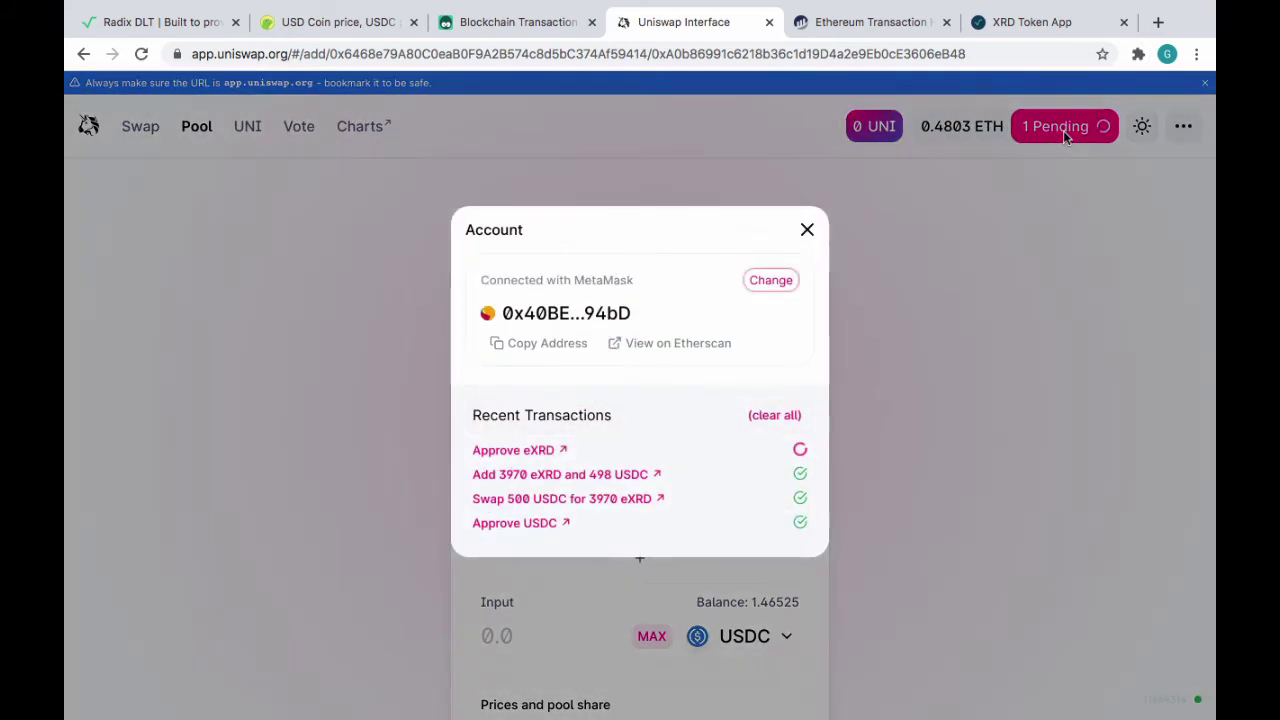
click(776, 415)
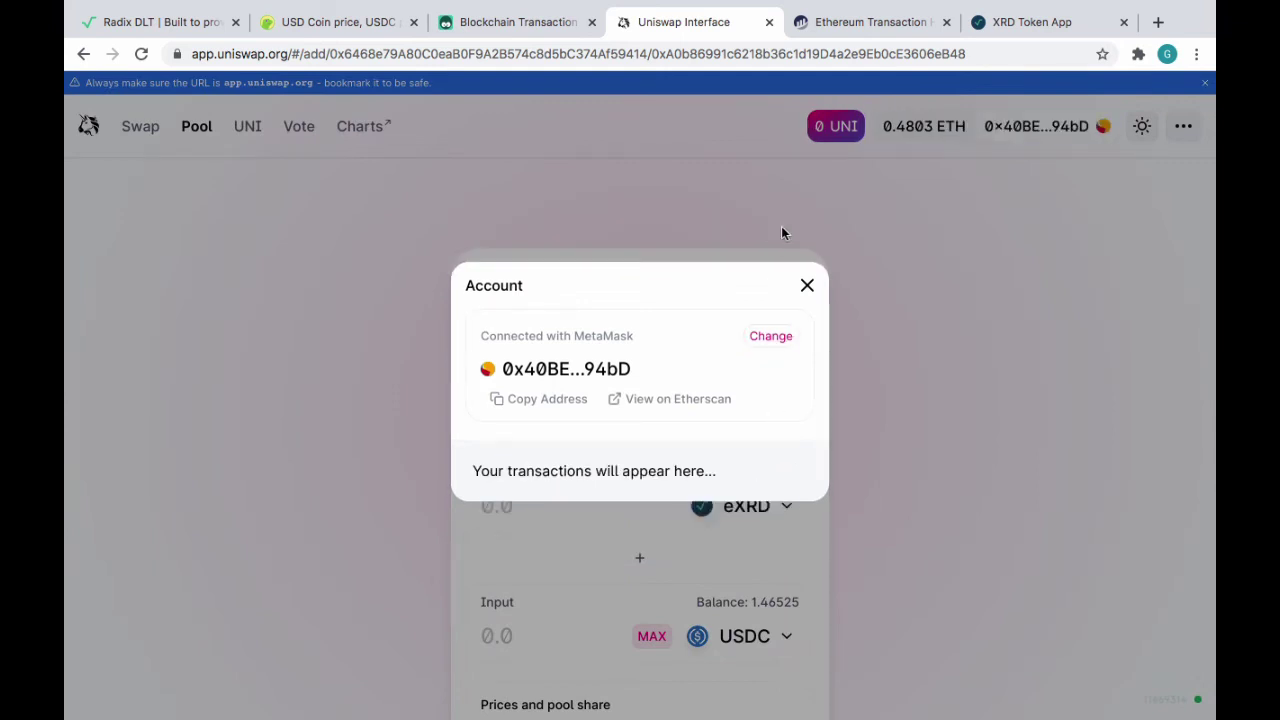
click(807, 285)
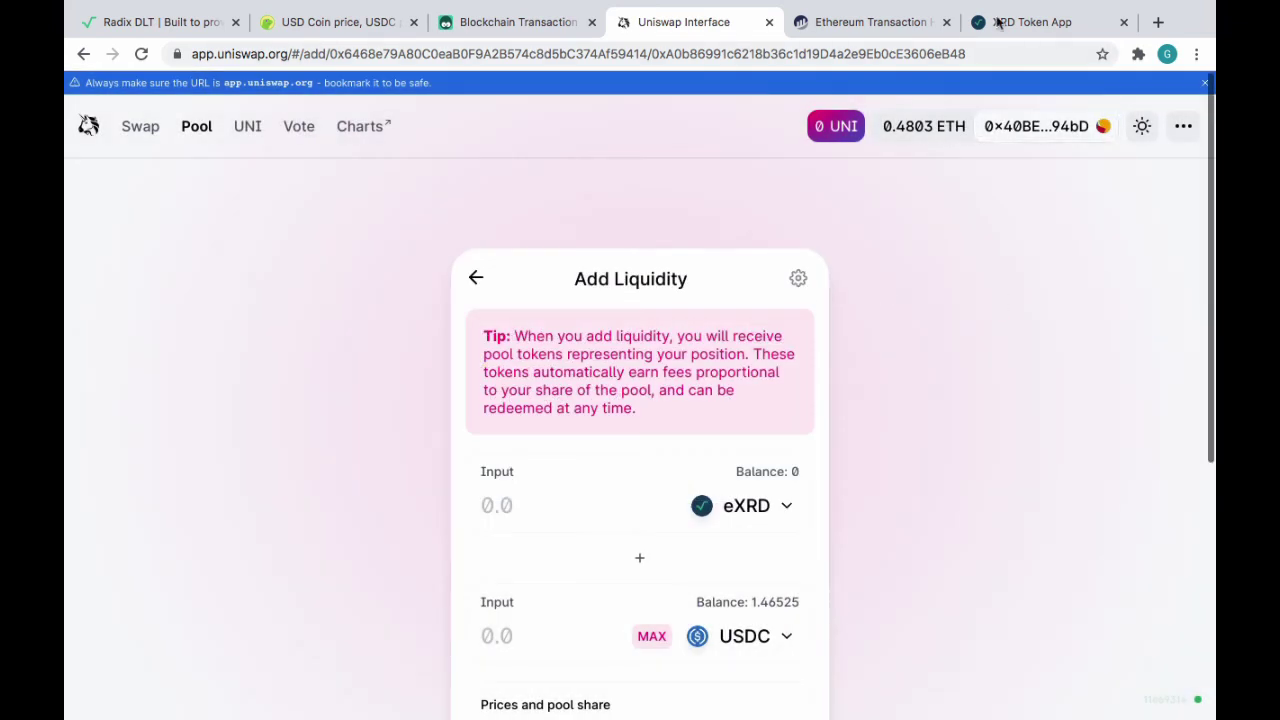
Switch to the XRD Token App, connect with MetaMask, and look over the liquidity incentives dashboard
click(1025, 25)
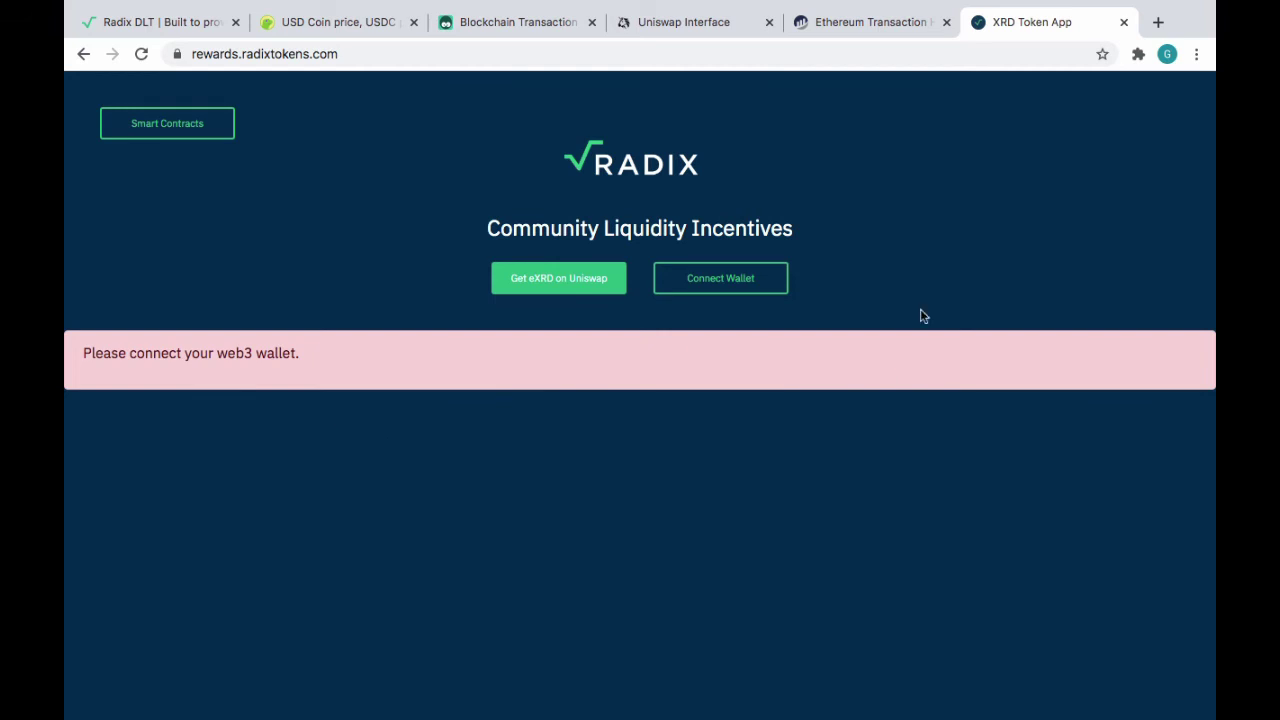
click(723, 286)
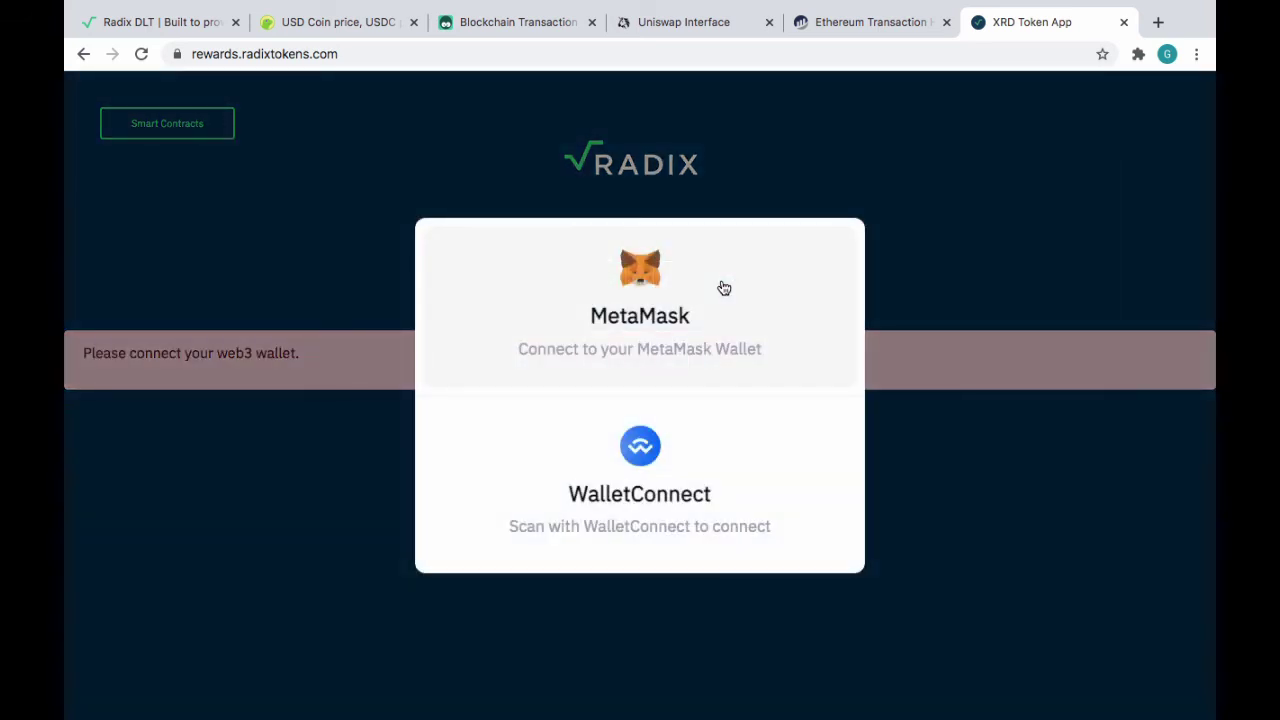
click(630, 278)
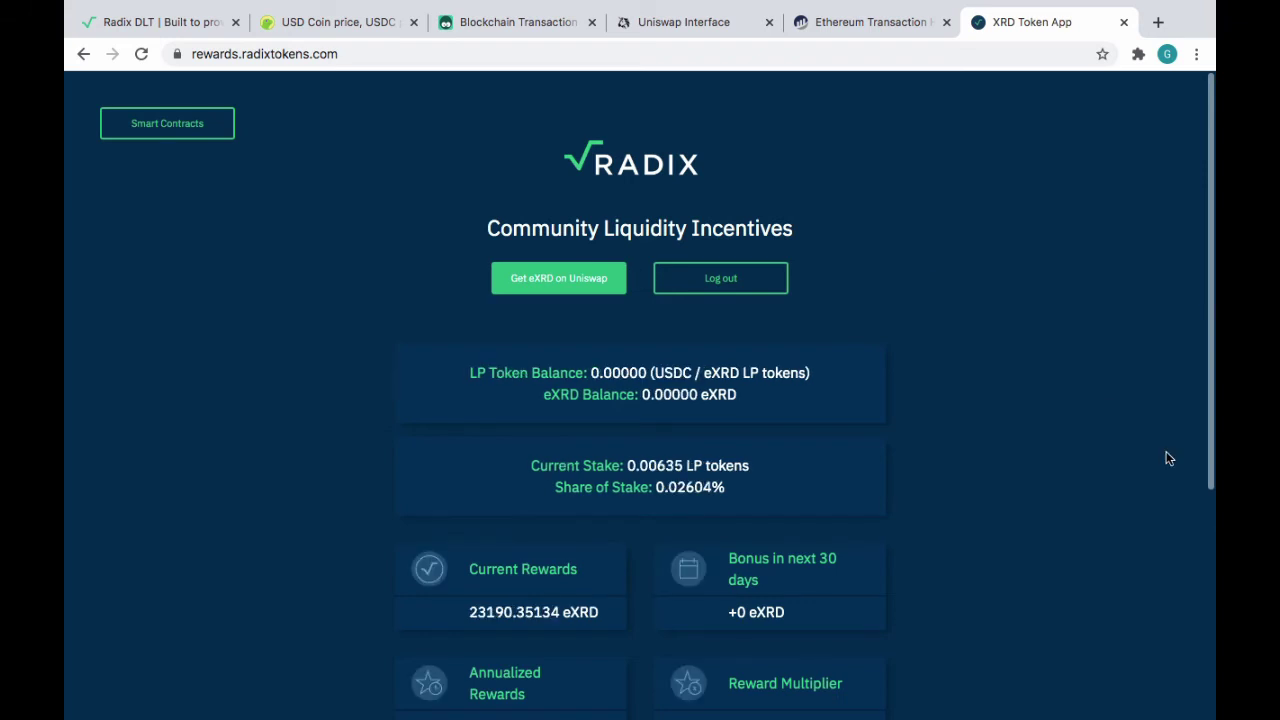
scroll(1166, 457, down, 5)
scroll(1166, 457, down, 1)
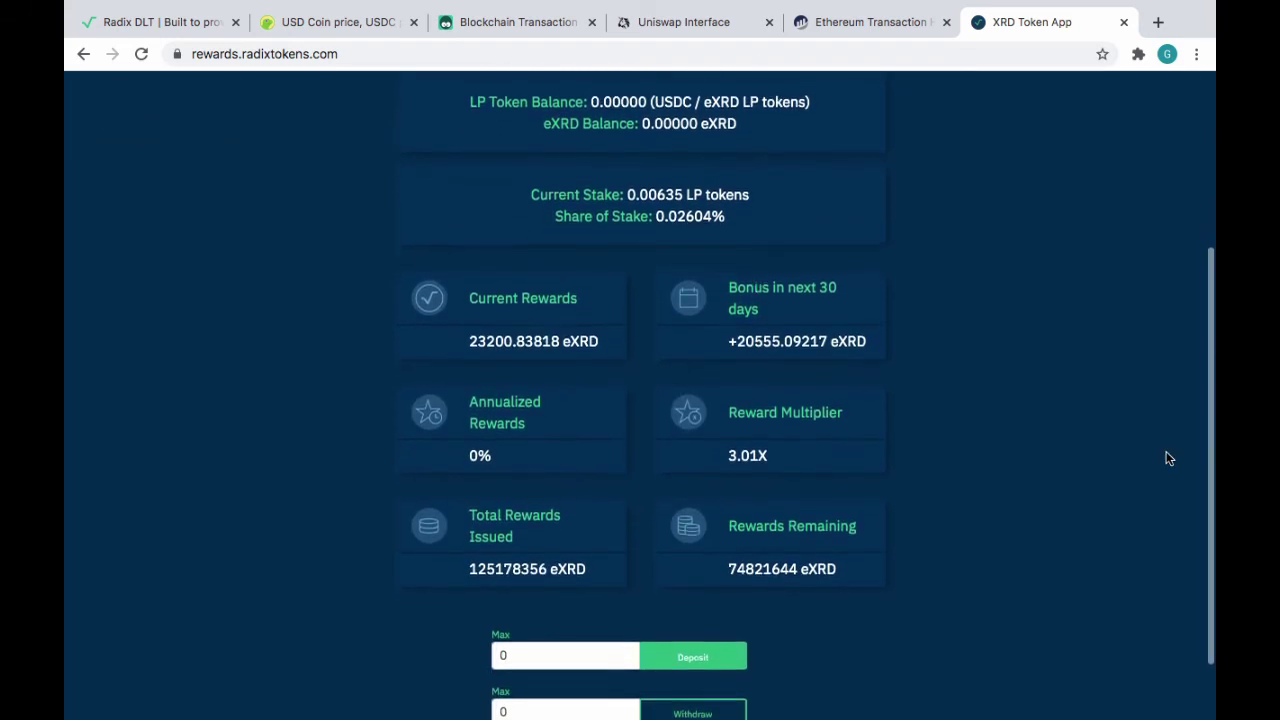
scroll(1166, 457, down, 2)
scroll(1166, 457, up, 5)
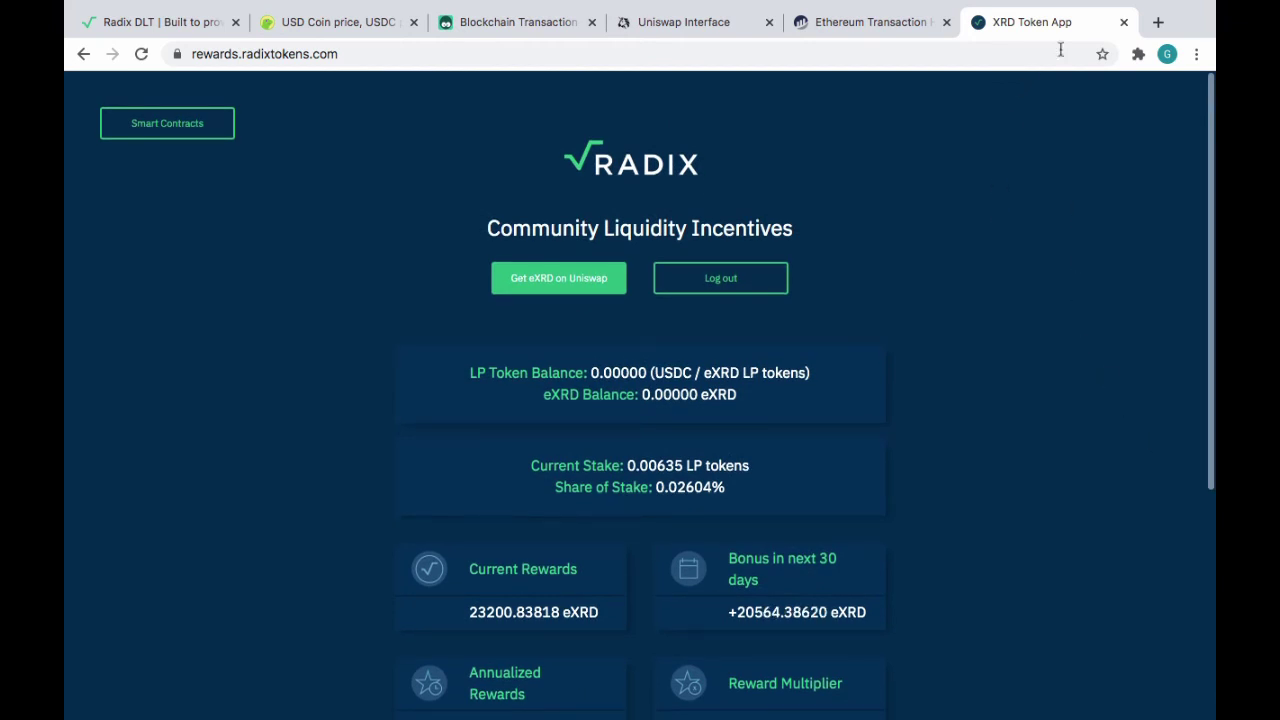
Connect the radix dlt rewards account to rewards.radixtokens.com in the MetaMask wallet and close the wallet
click(1136, 56)
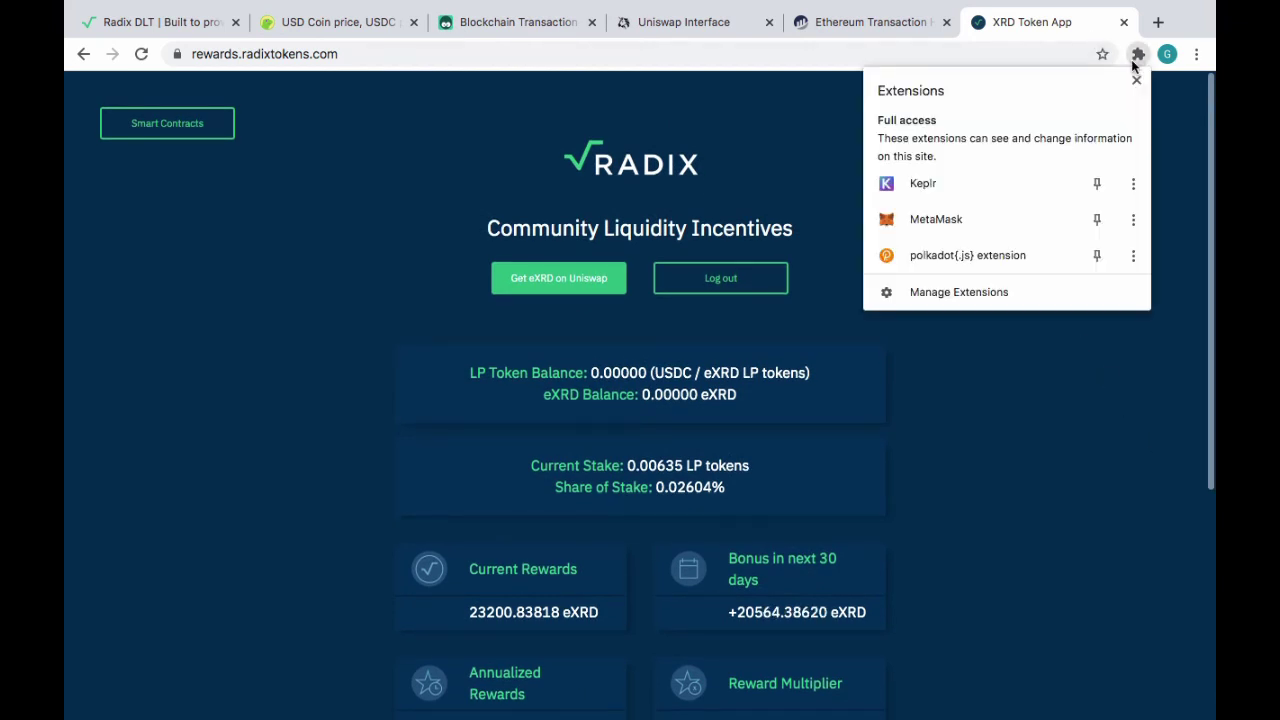
click(975, 220)
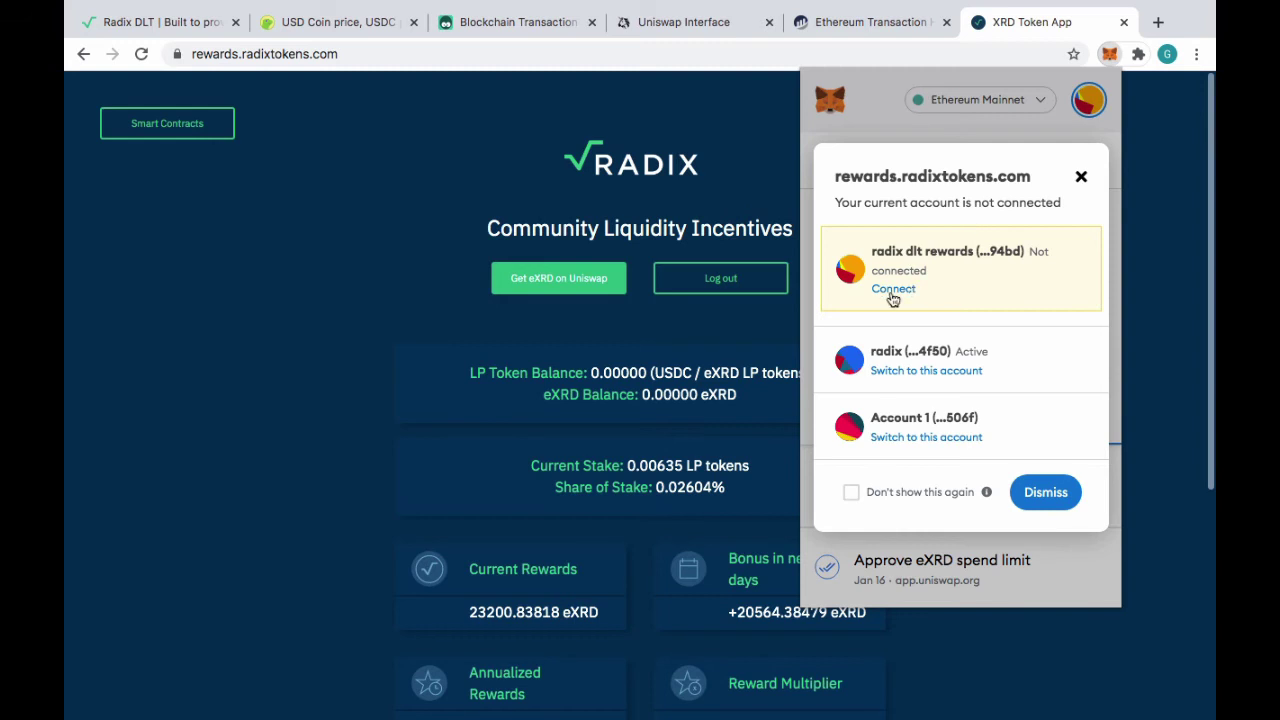
click(891, 290)
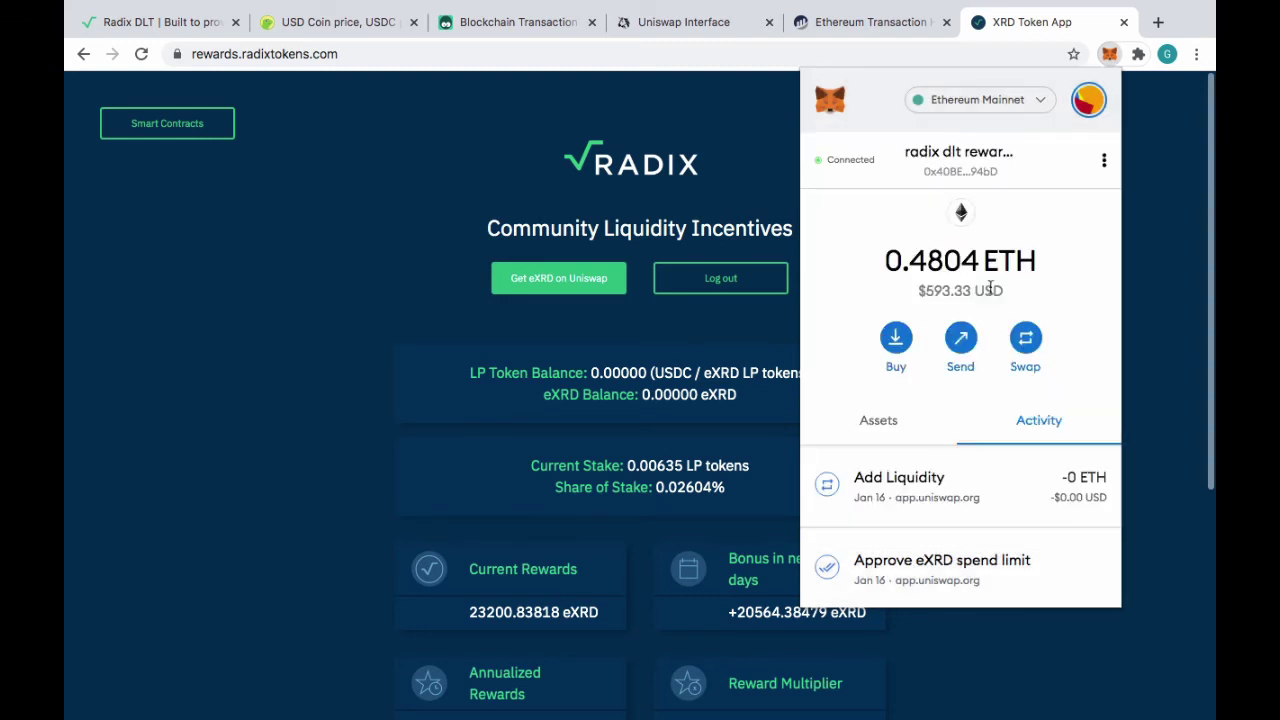
click(1131, 253)
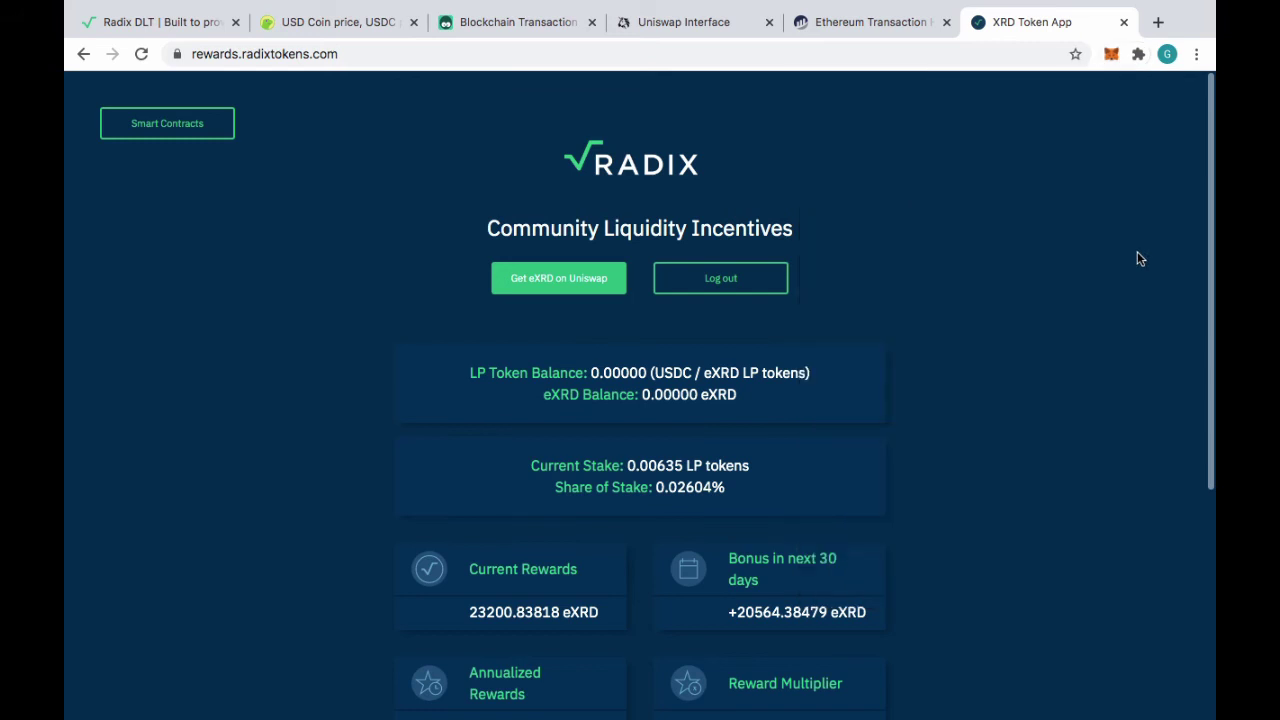
Reload the rewards page, reconnect with MetaMask, and review the LP token balance and stake figures
click(141, 54)
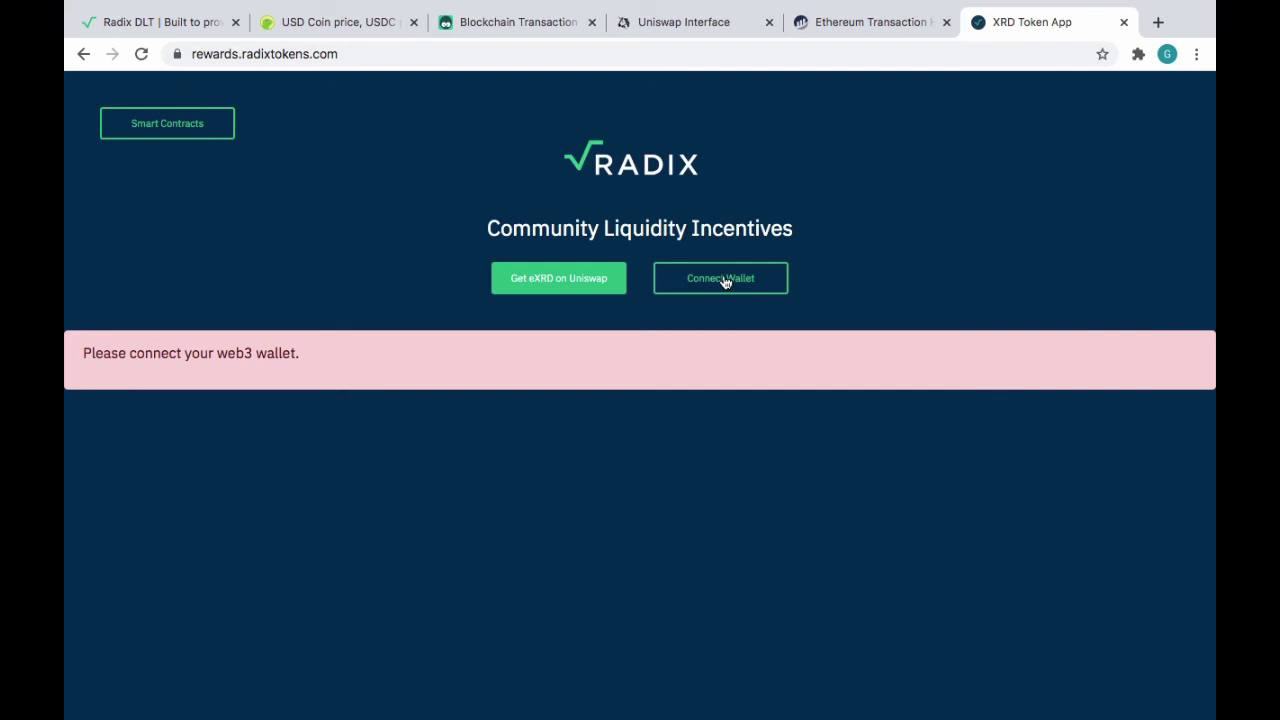
click(726, 283)
click(646, 306)
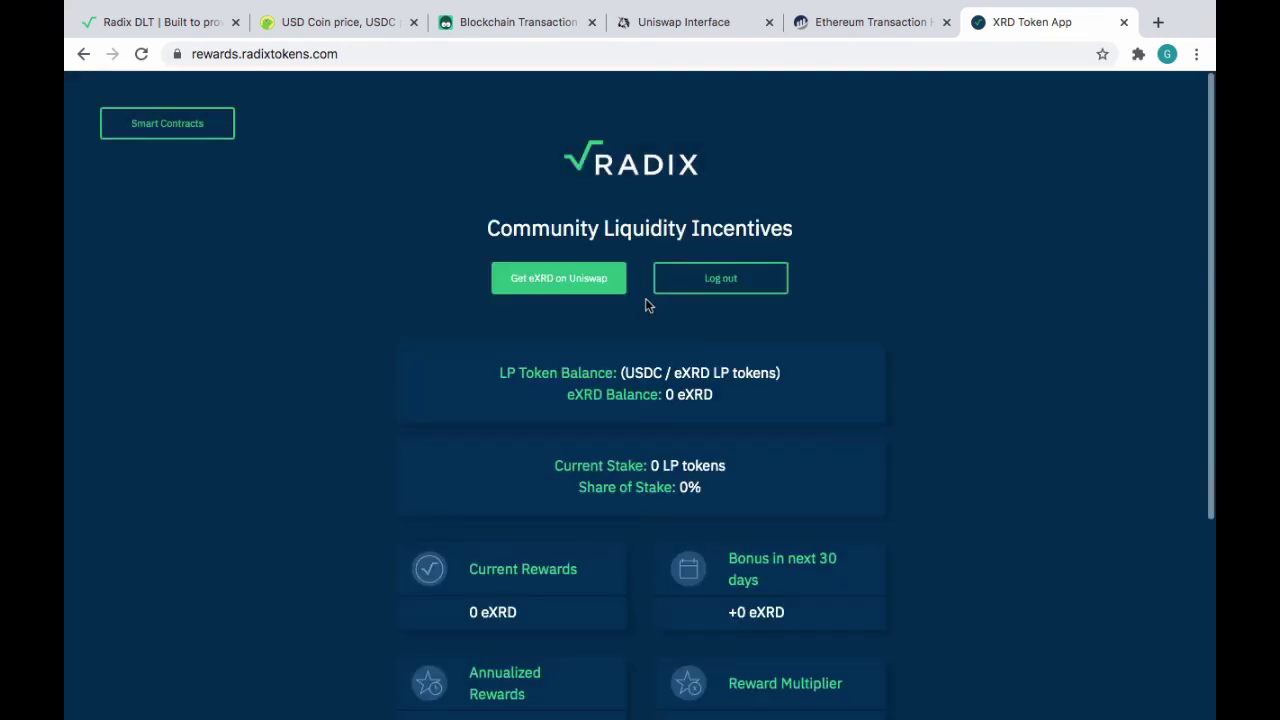
scroll(1002, 493, down, 3)
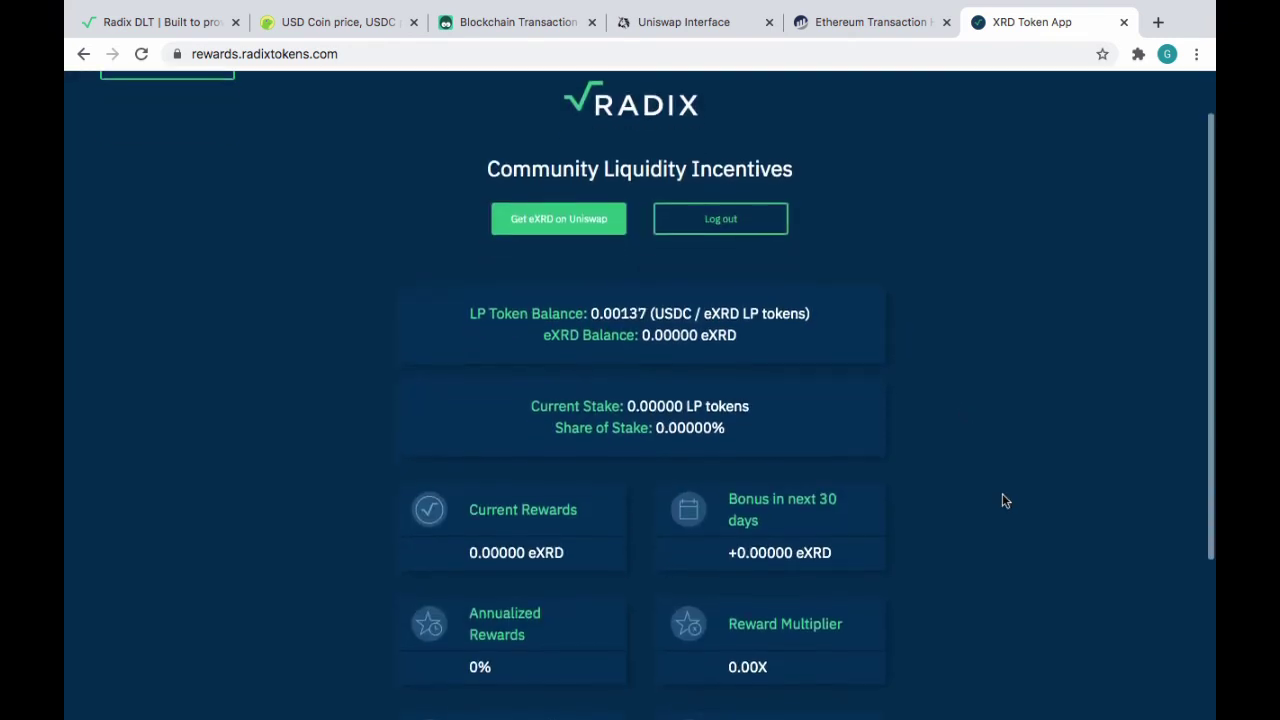
scroll(1002, 493, up, 3)
scroll(1002, 493, down, 2)
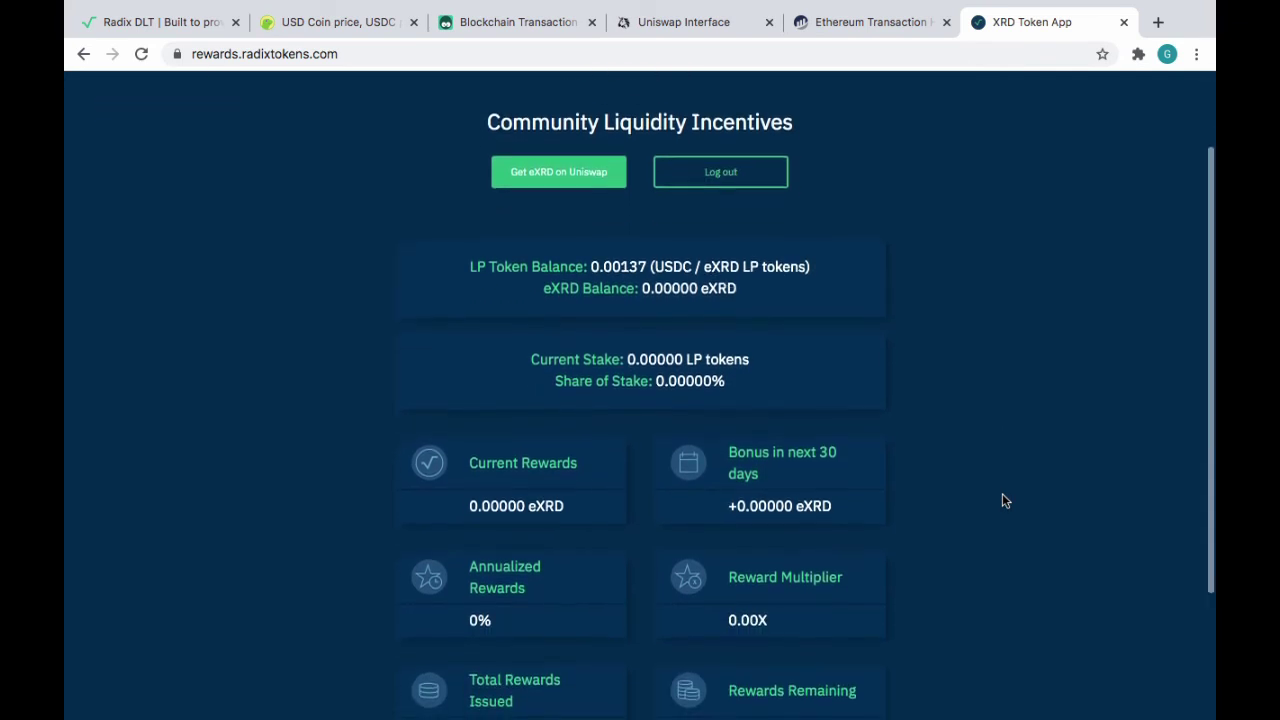
scroll(1002, 493, up, 2)
Check the token assets held by the radix dlt rewards account in MetaMask, then close the wallet
click(1138, 54)
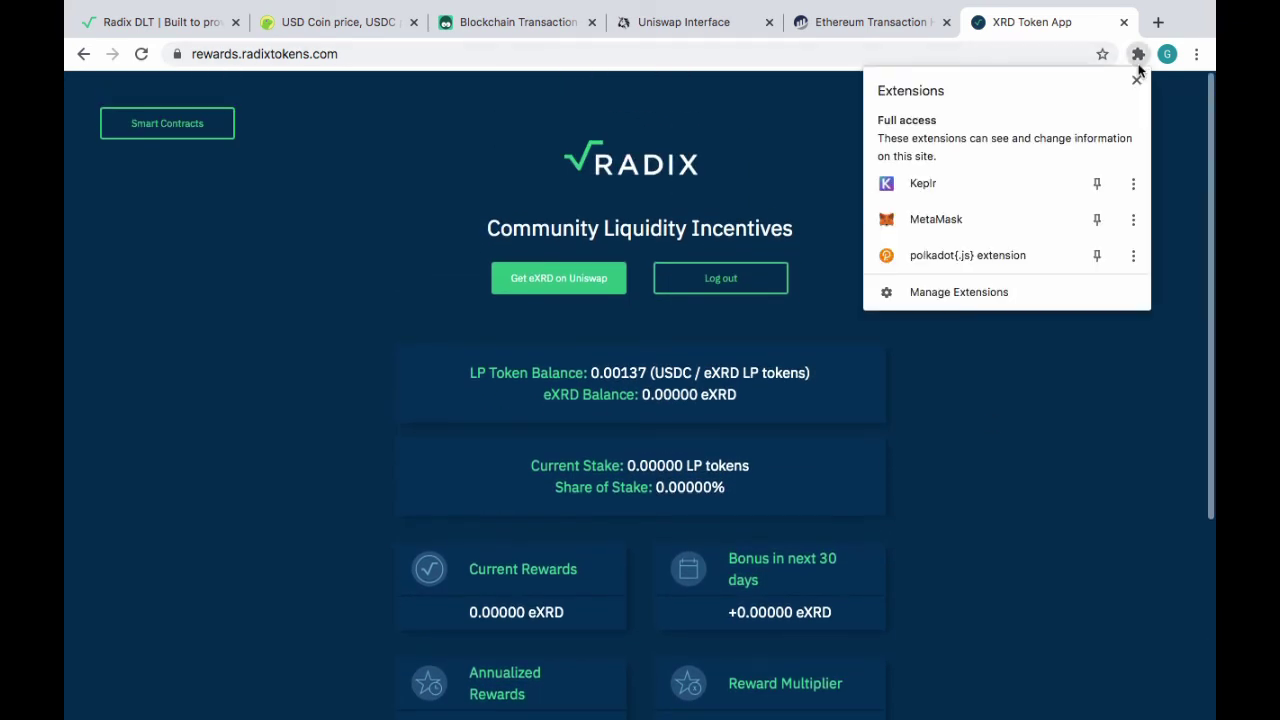
click(979, 220)
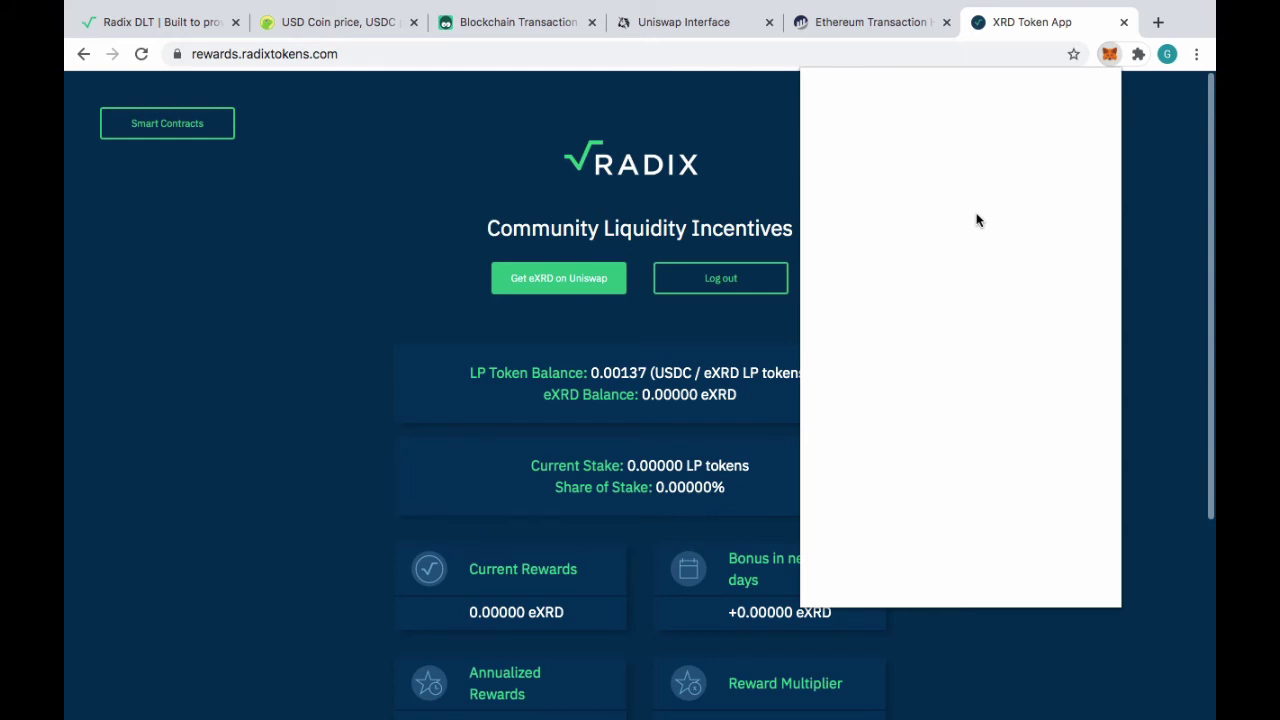
click(863, 430)
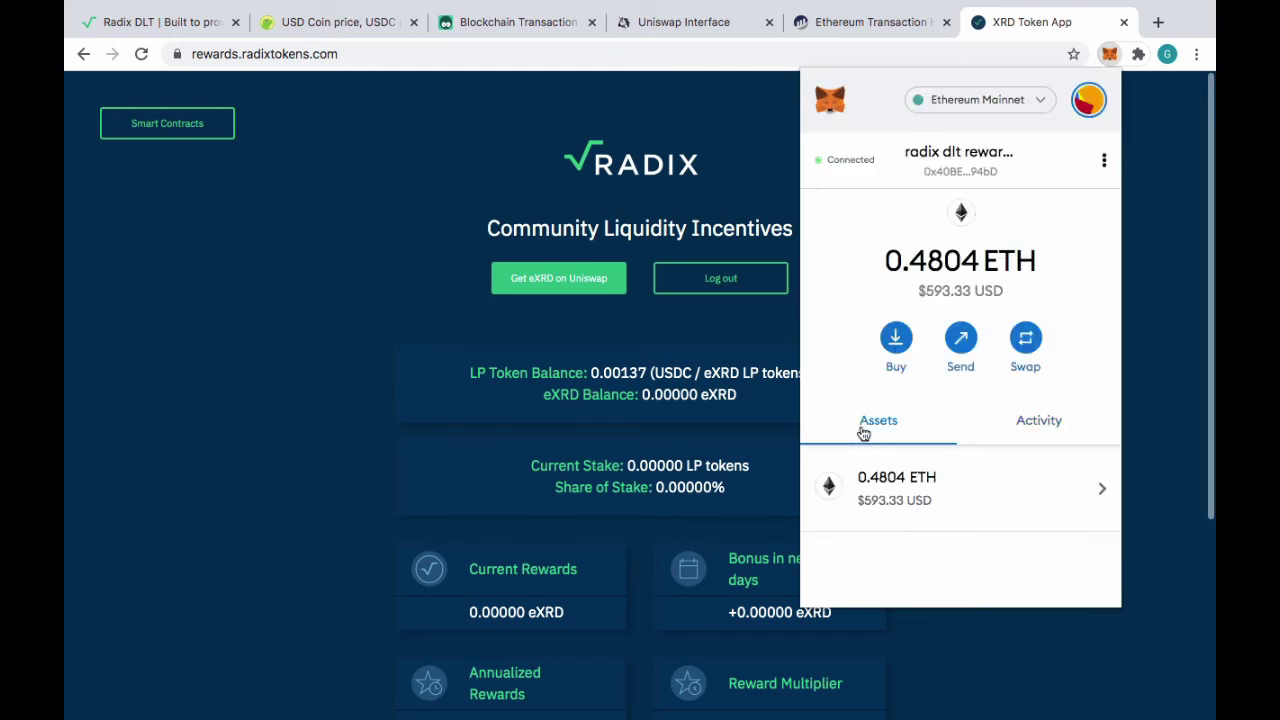
scroll(843, 369, down, 3)
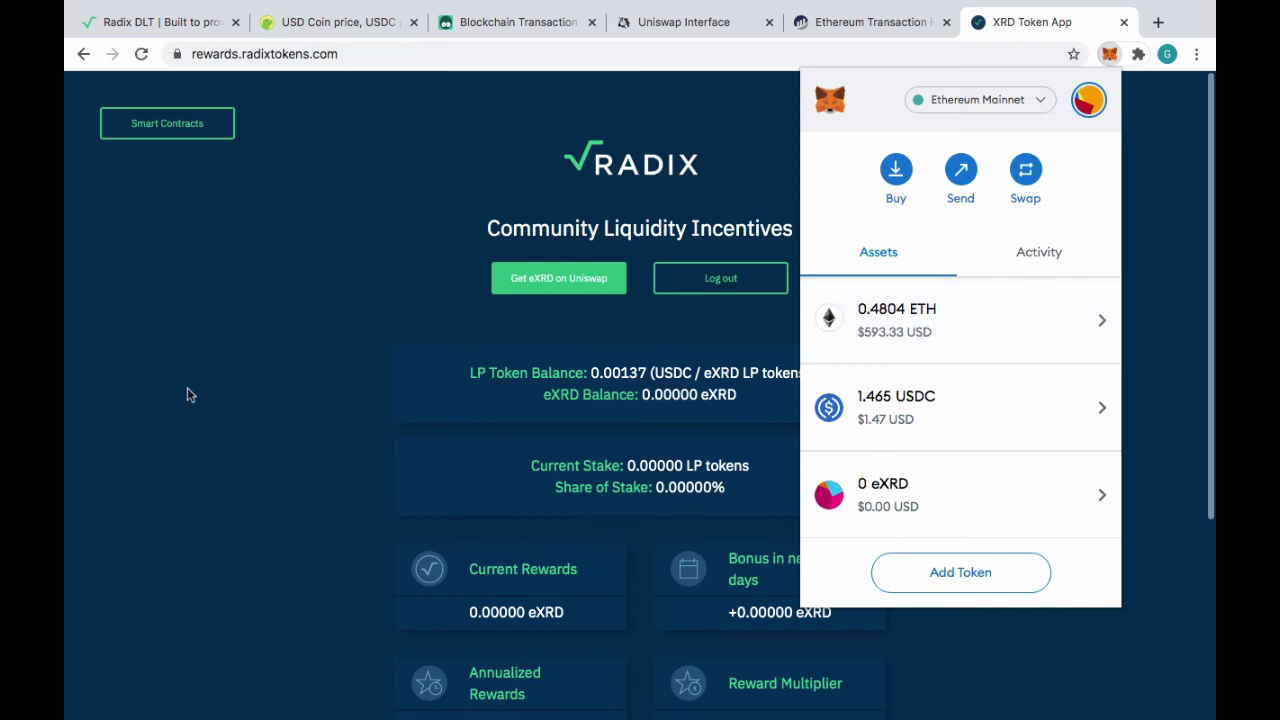
click(242, 425)
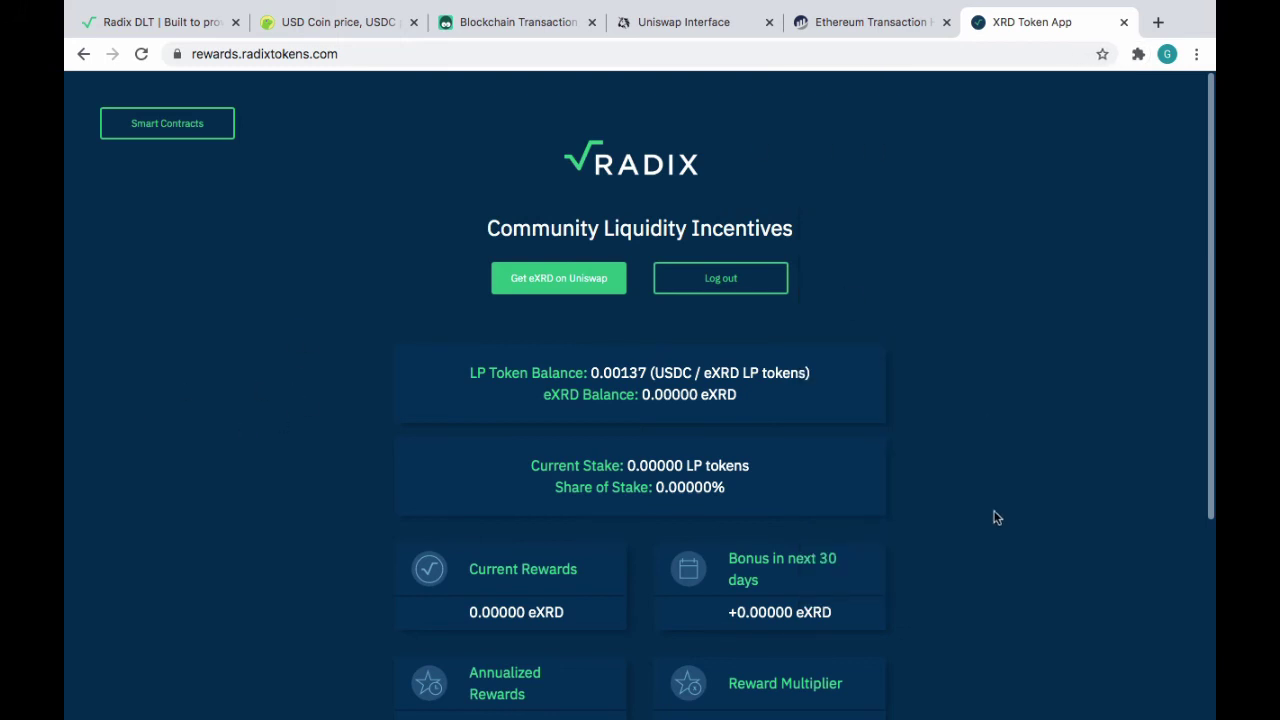
Enable deposits on the rewards page and confirm the spending permission for rewards.radixtokens.com in MetaMask
scroll(995, 517, down, 2)
scroll(995, 517, down, 1)
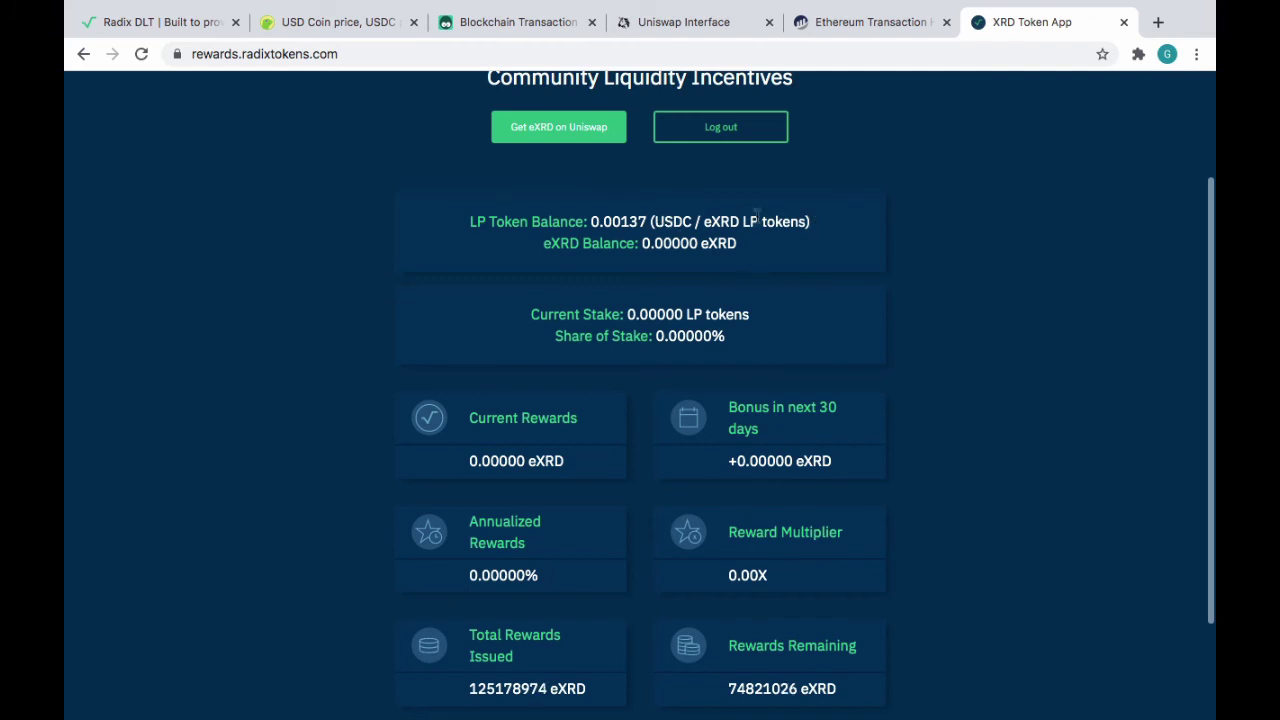
scroll(955, 443, down, 3)
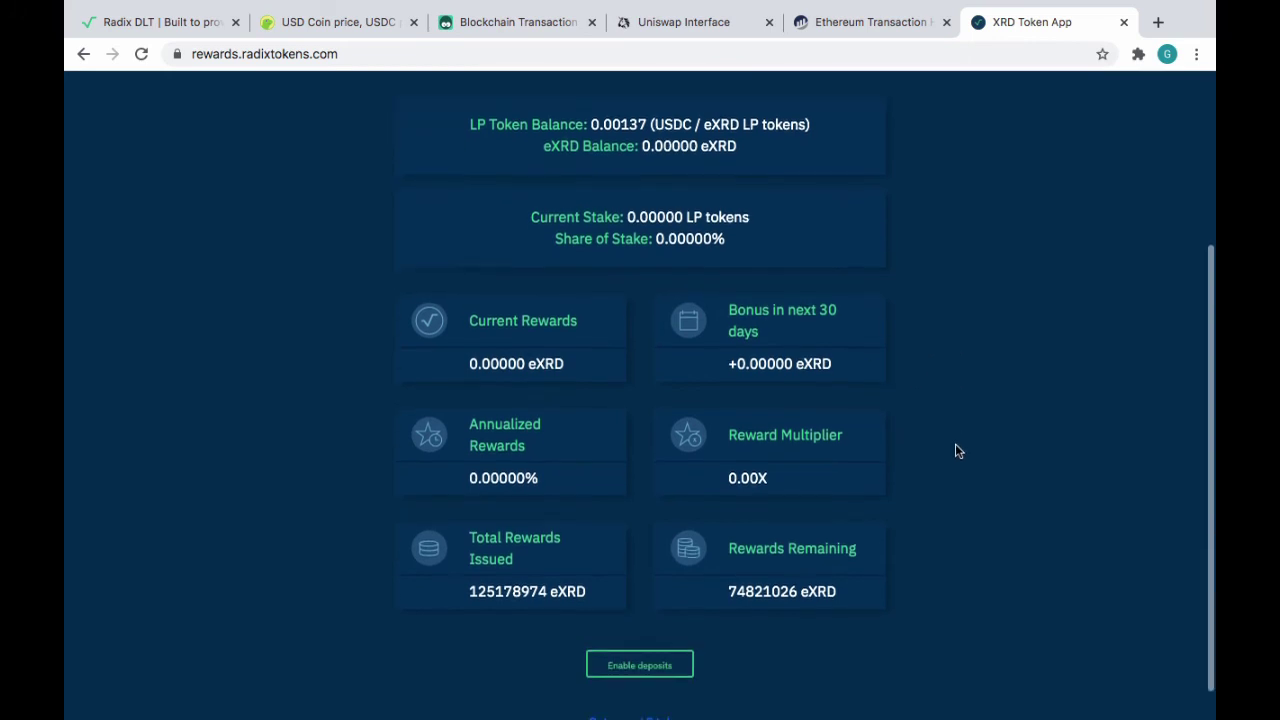
click(650, 627)
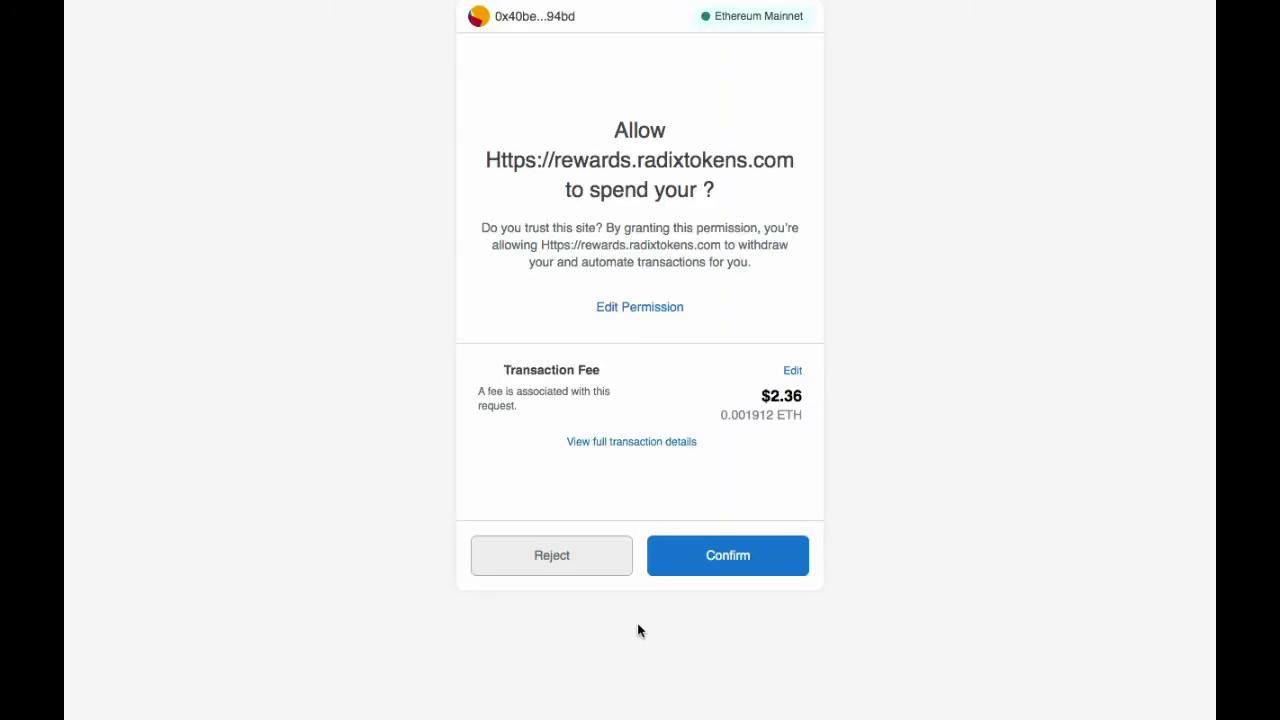
click(742, 566)
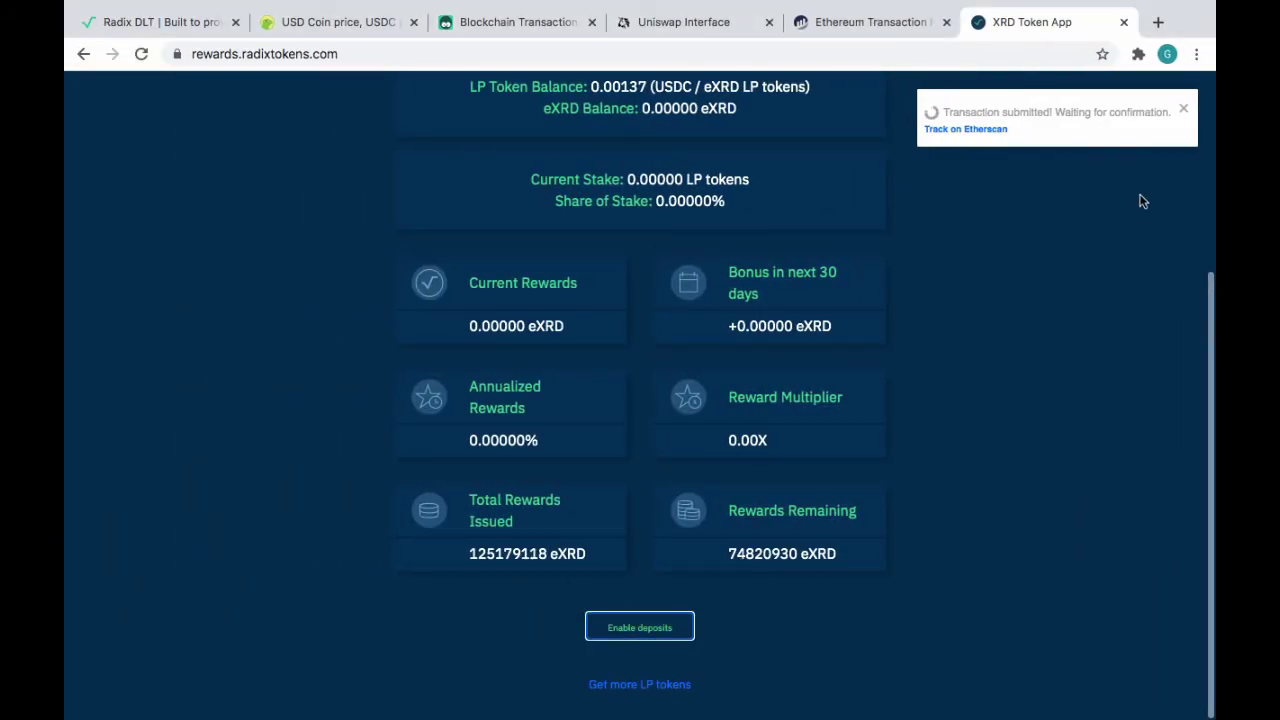
Speed up the pending UNI-V2 spend limit approval in MetaMask by saving a higher gas fee, and close the wallet
click(1138, 54)
click(1010, 235)
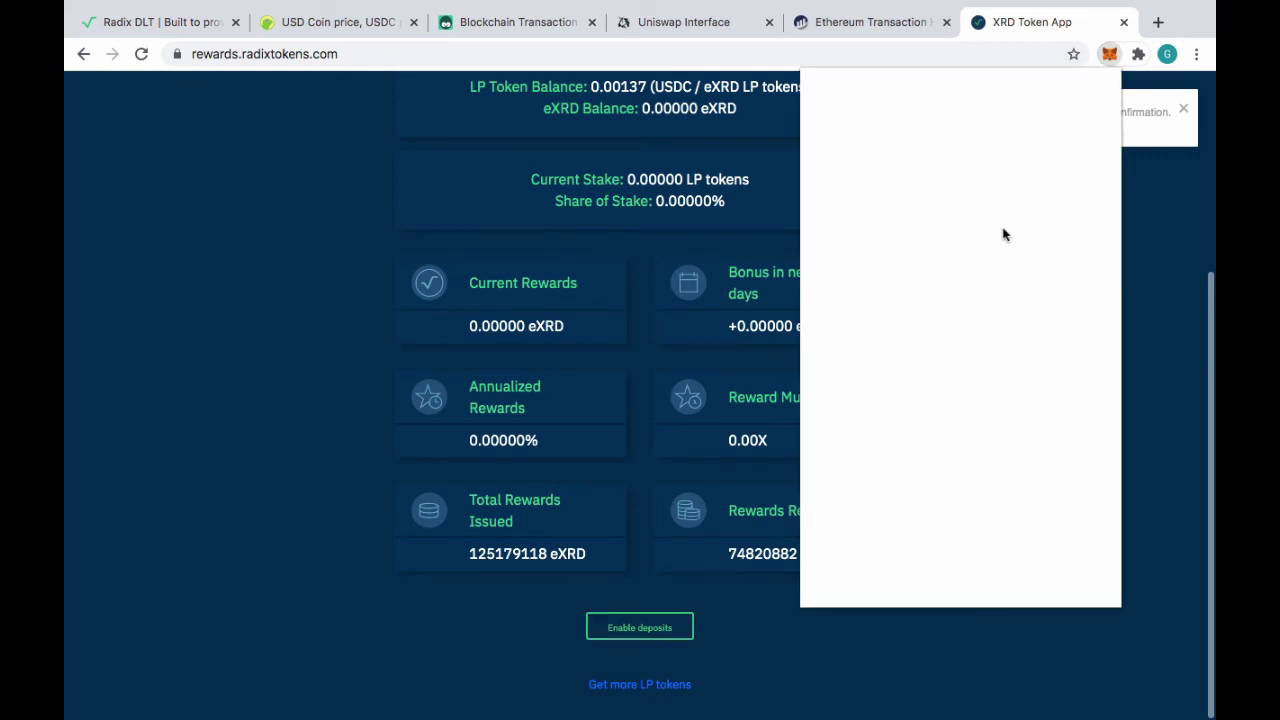
click(1052, 425)
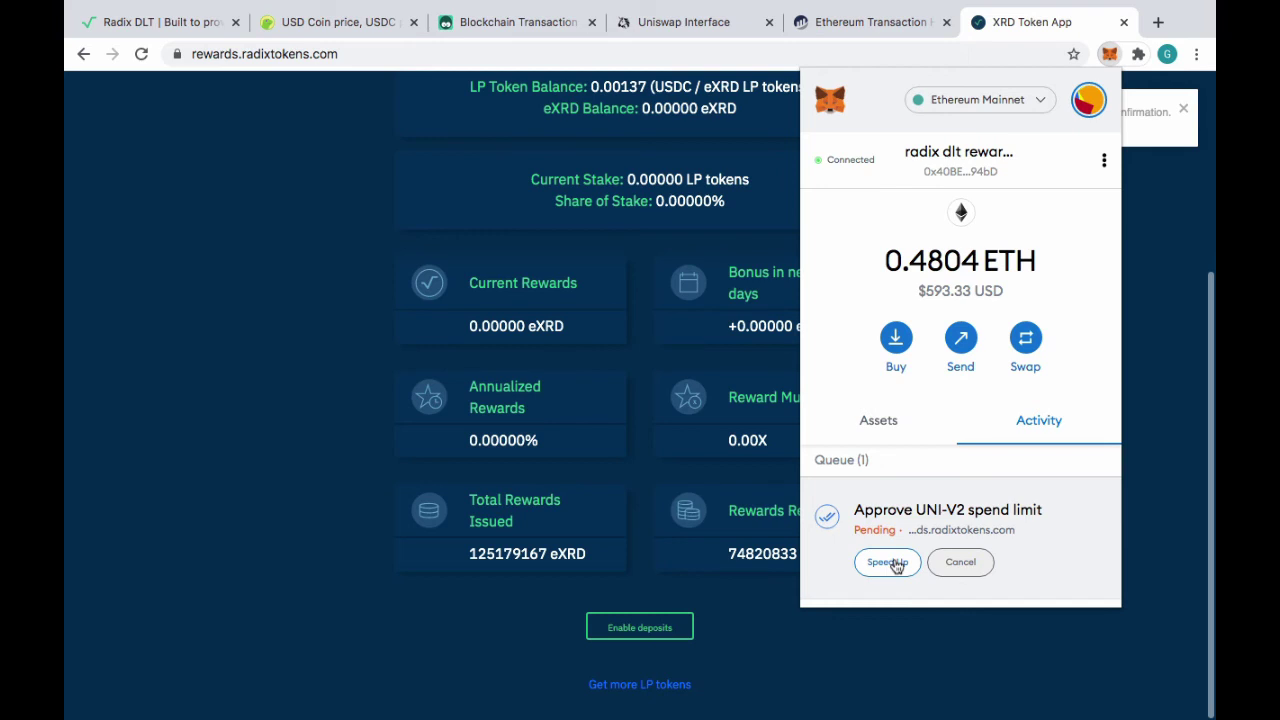
click(897, 564)
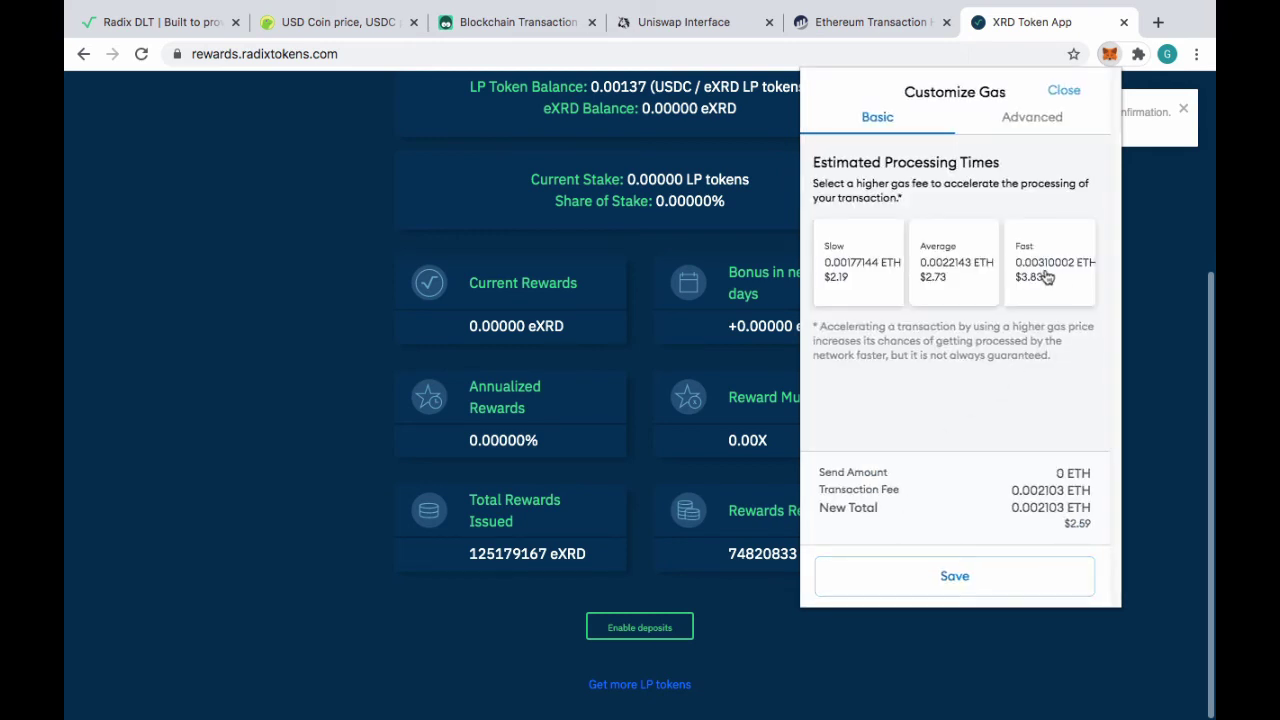
click(982, 592)
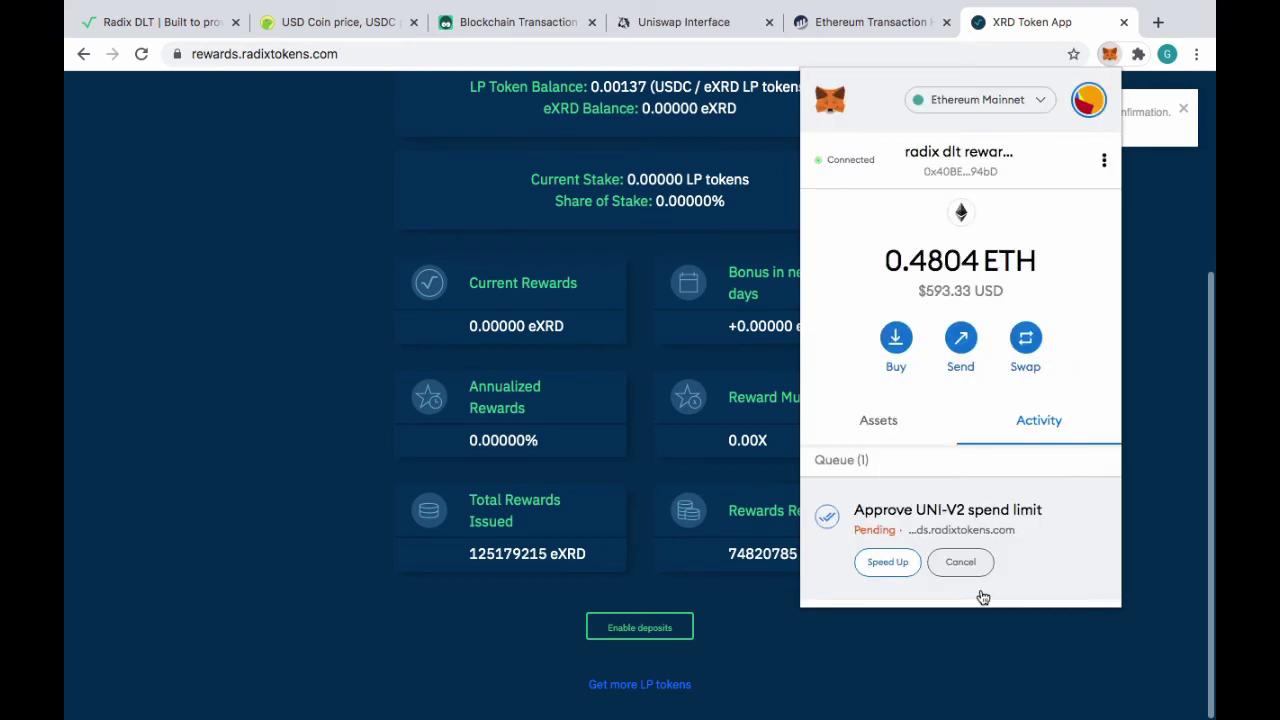
scroll(1086, 497, down, 5)
scroll(1086, 497, up, 5)
click(1155, 329)
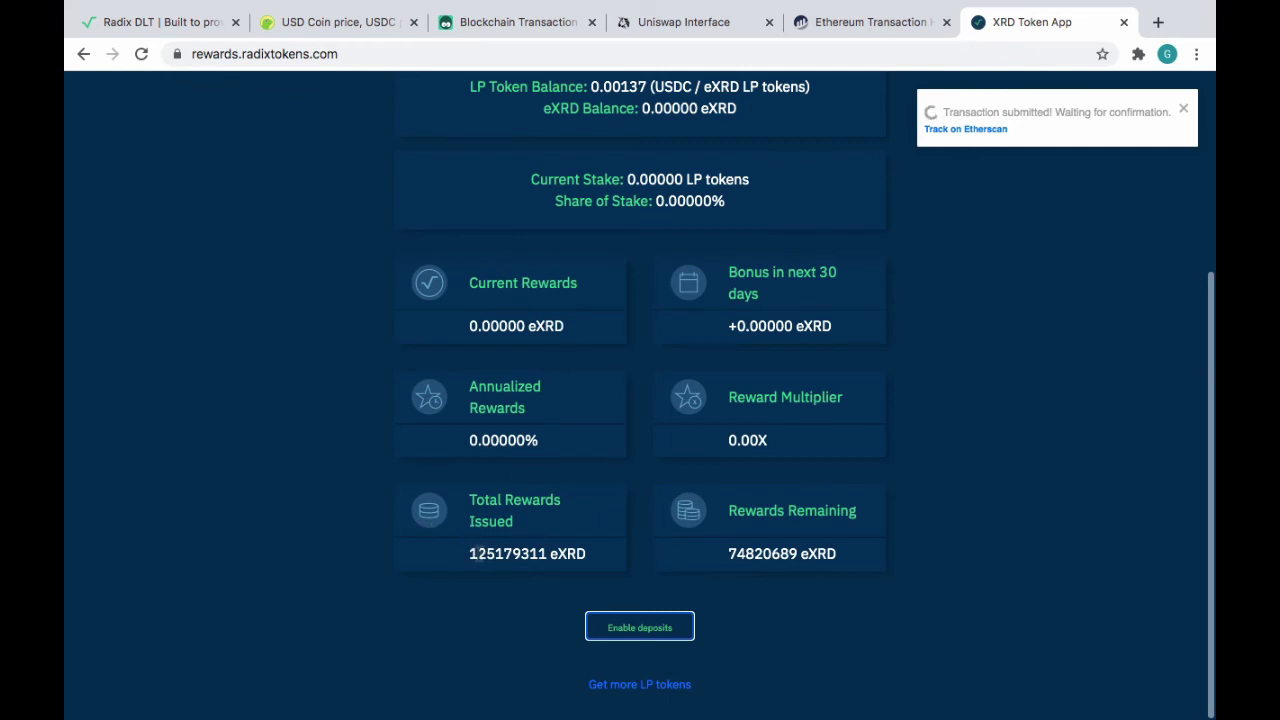
Examine the total rewards issued and the rewards remaining on the dashboard
drag(546, 556, 498, 566)
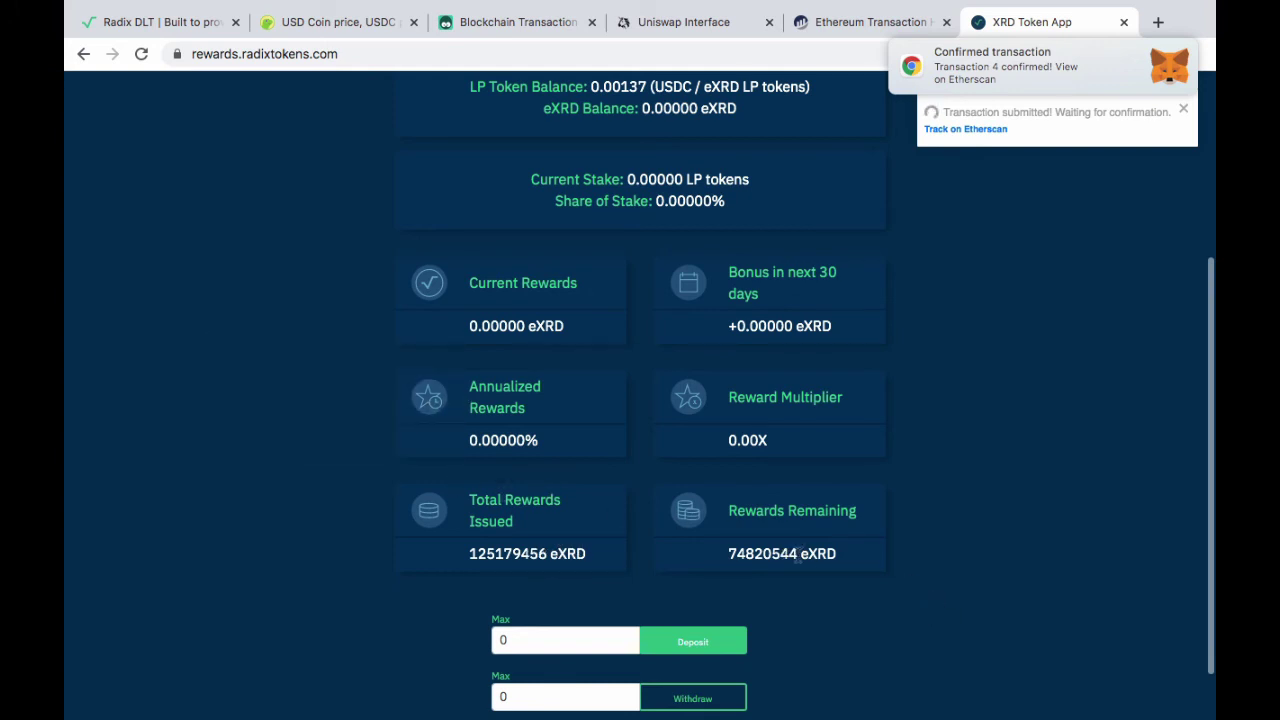
drag(796, 556, 753, 566)
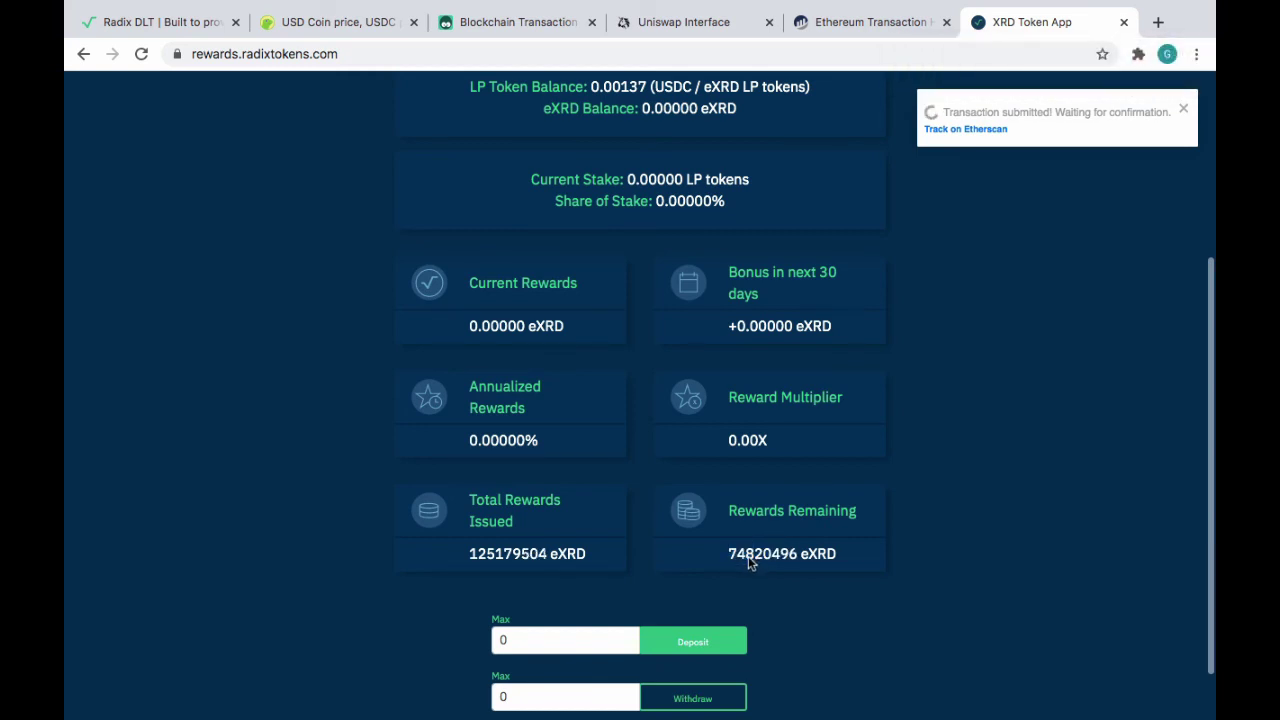
double_click(750, 563)
Submit a deposit of the maximum available LP token balance on the rewards page
scroll(897, 627, down, 2)
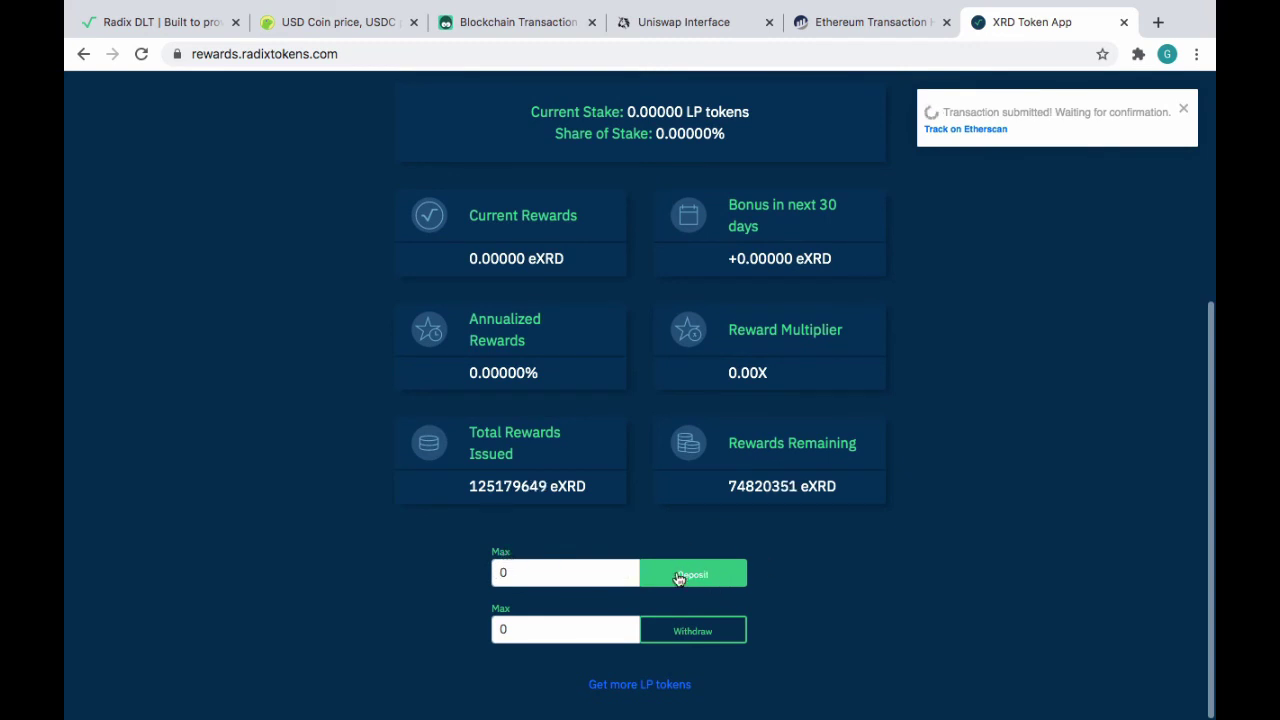
click(500, 561)
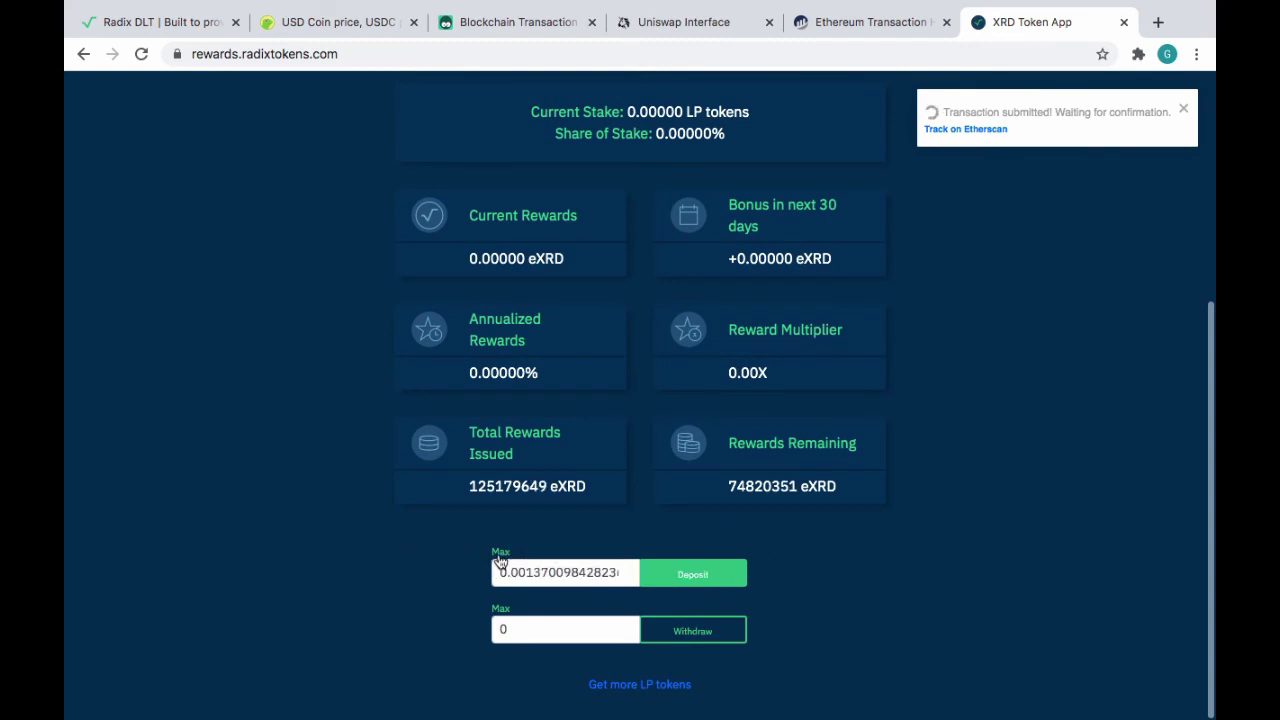
click(705, 580)
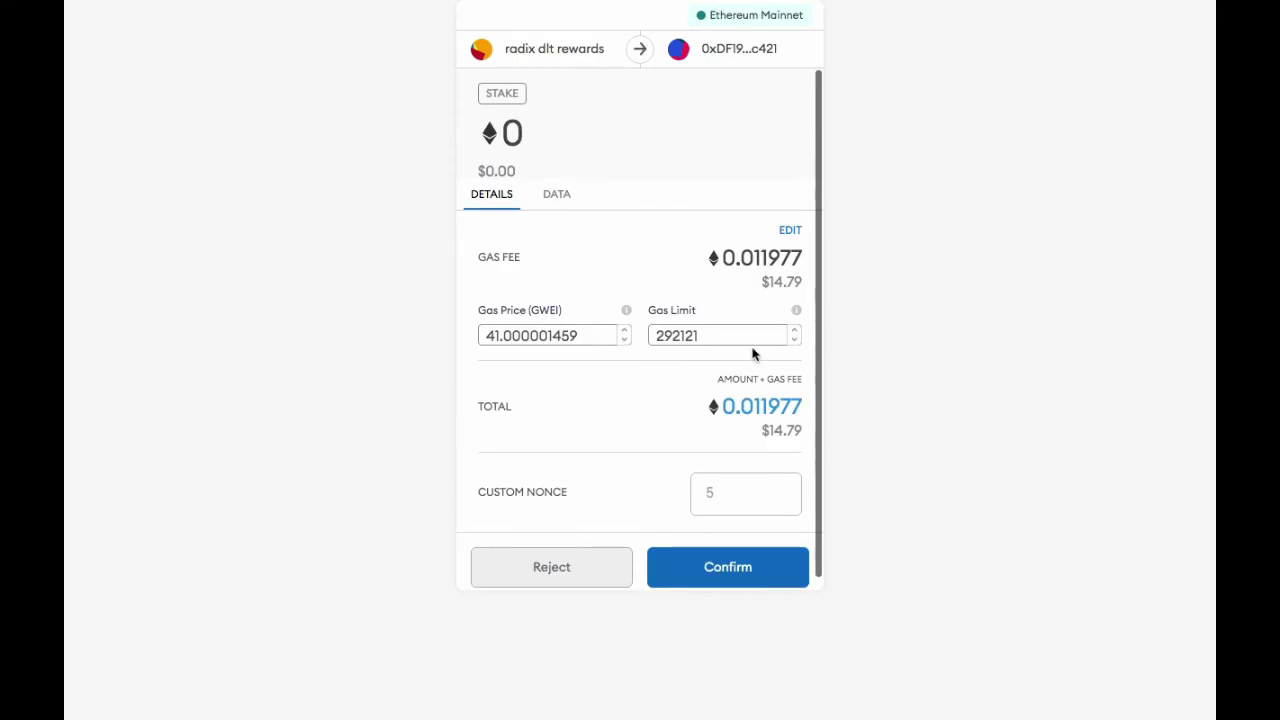
Set the stake transaction's gas fee to Fast (0.02044847 ETH) in MetaMask, save it and confirm the transaction
click(790, 232)
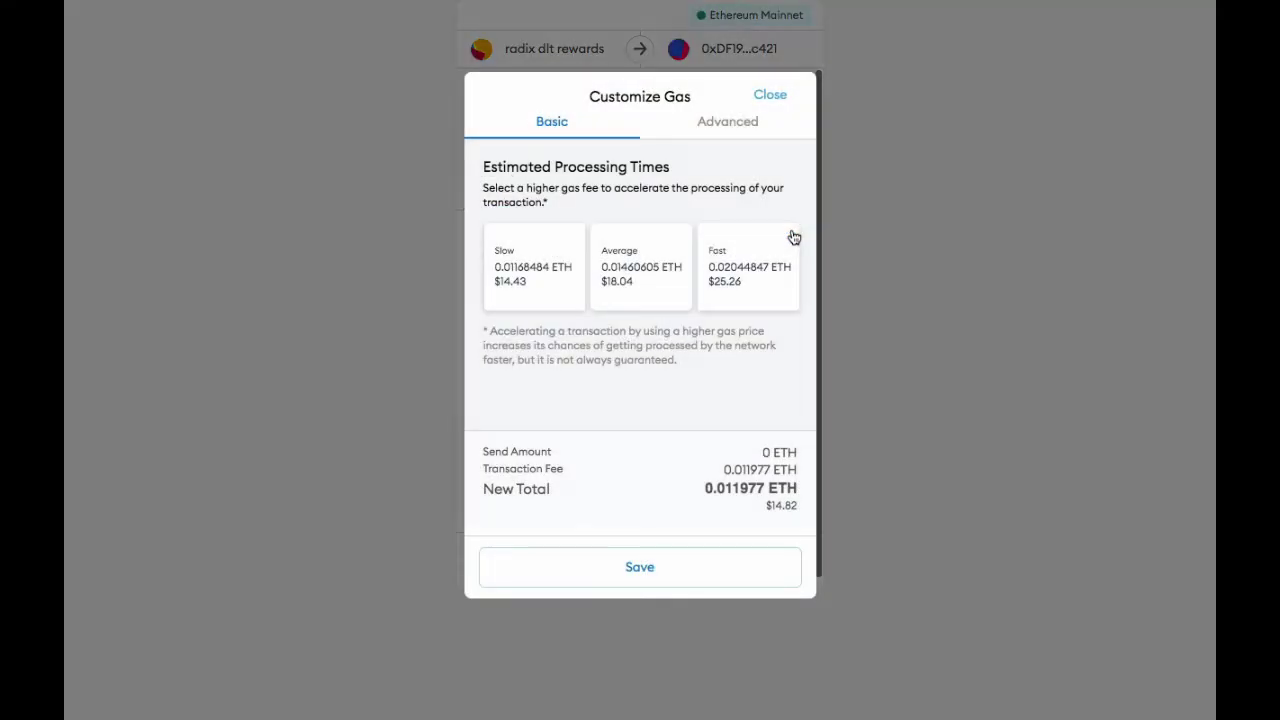
click(737, 283)
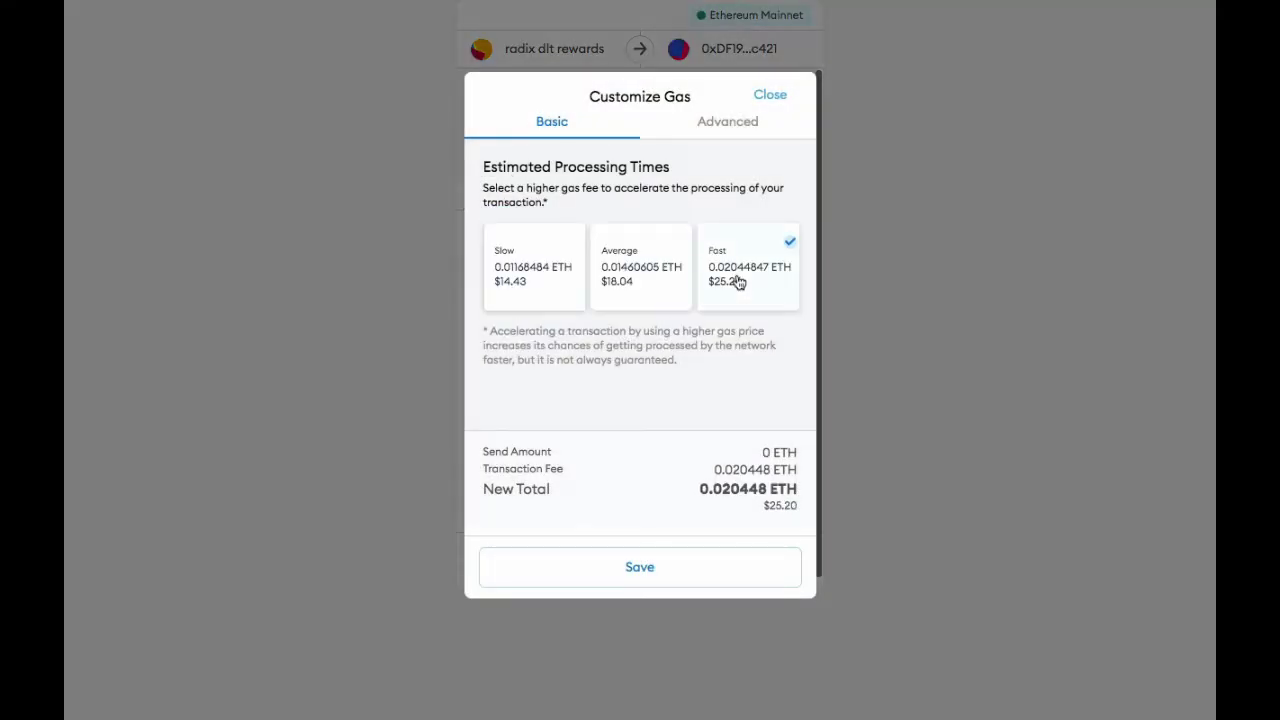
click(651, 568)
click(728, 567)
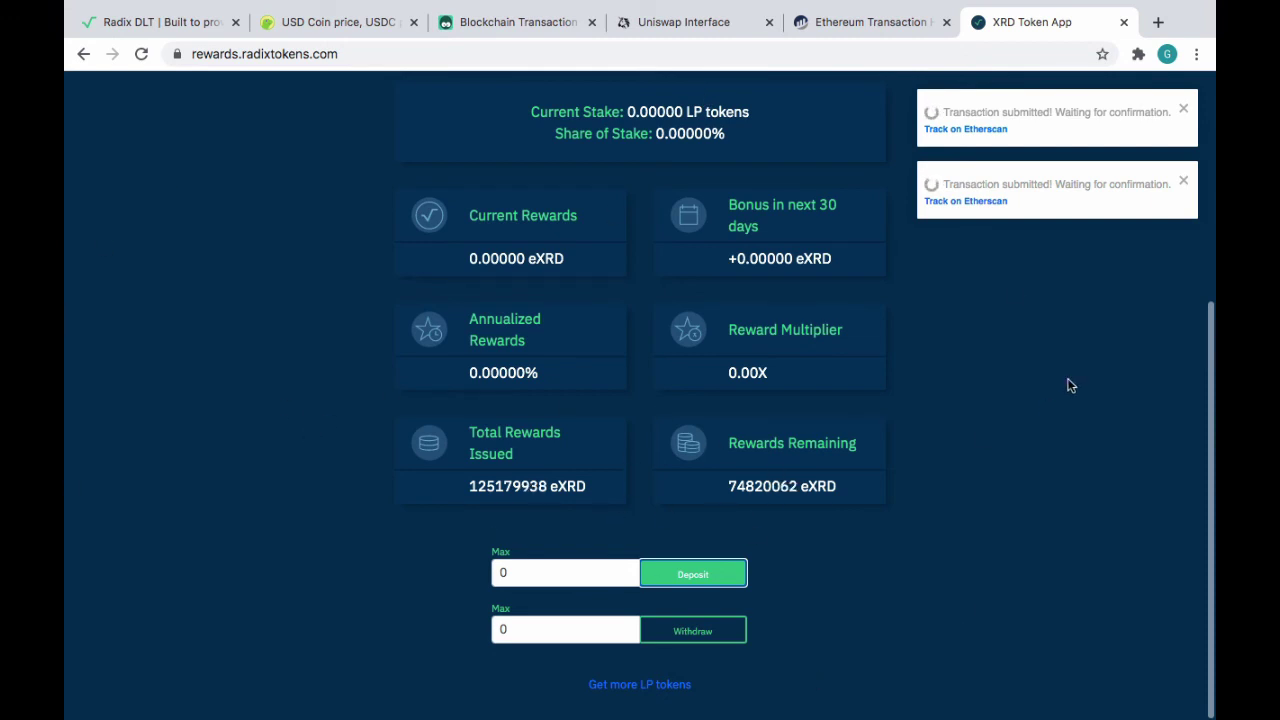
click(862, 587)
Dismiss the remaining transaction notice and examine the current stake, share of stake, current rewards and 30-day bonus on the rewards dashboard
mouse_move(972, 47)
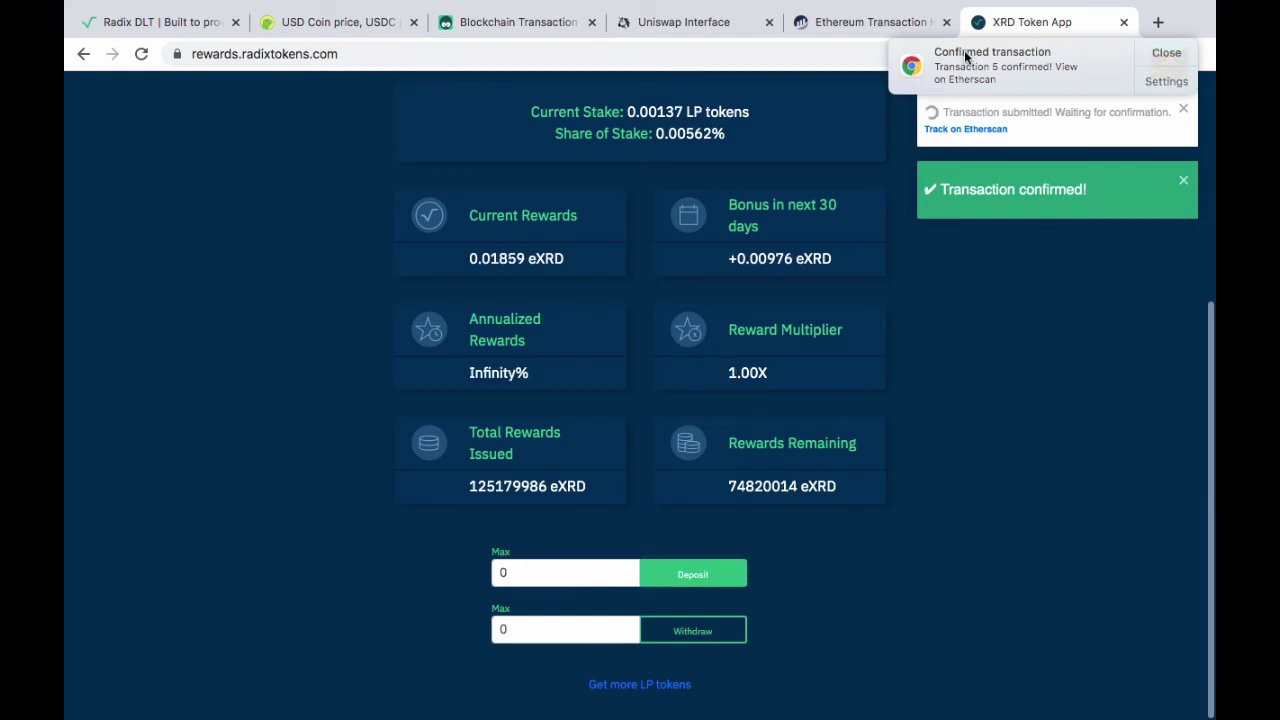
scroll(1111, 443, up, 5)
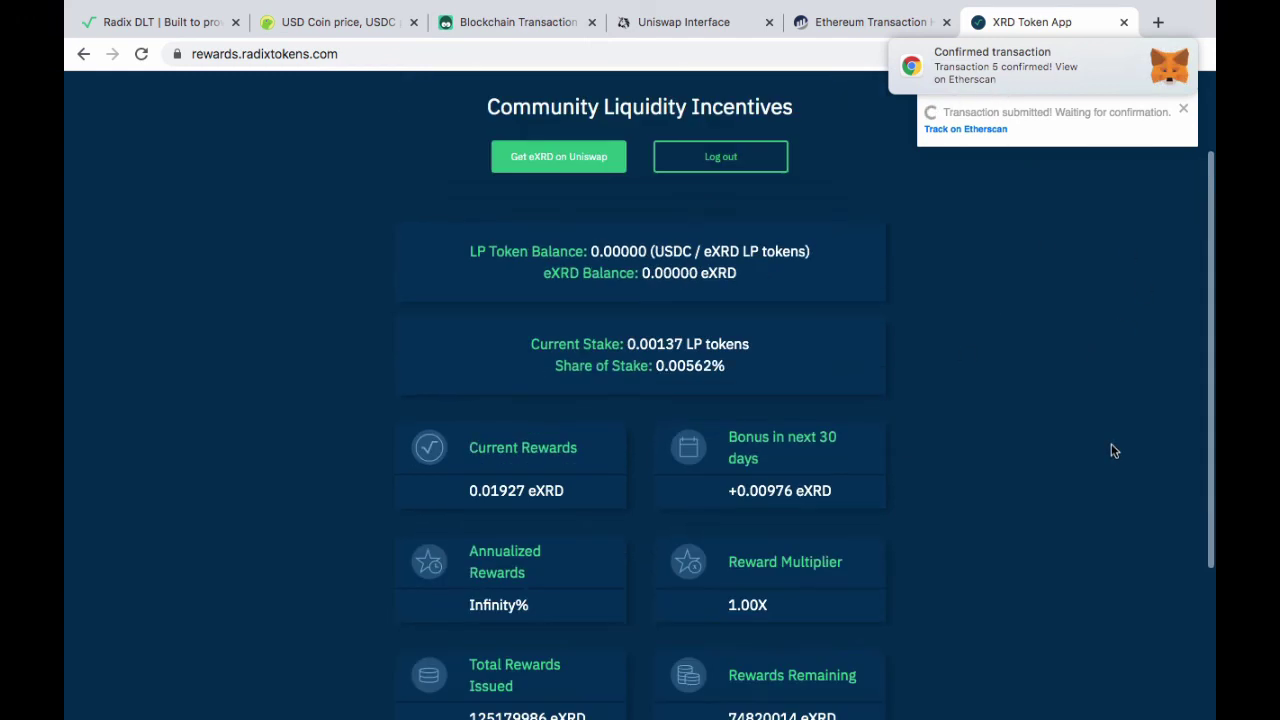
click(1184, 111)
scroll(986, 369, down, 2)
scroll(986, 369, up, 2)
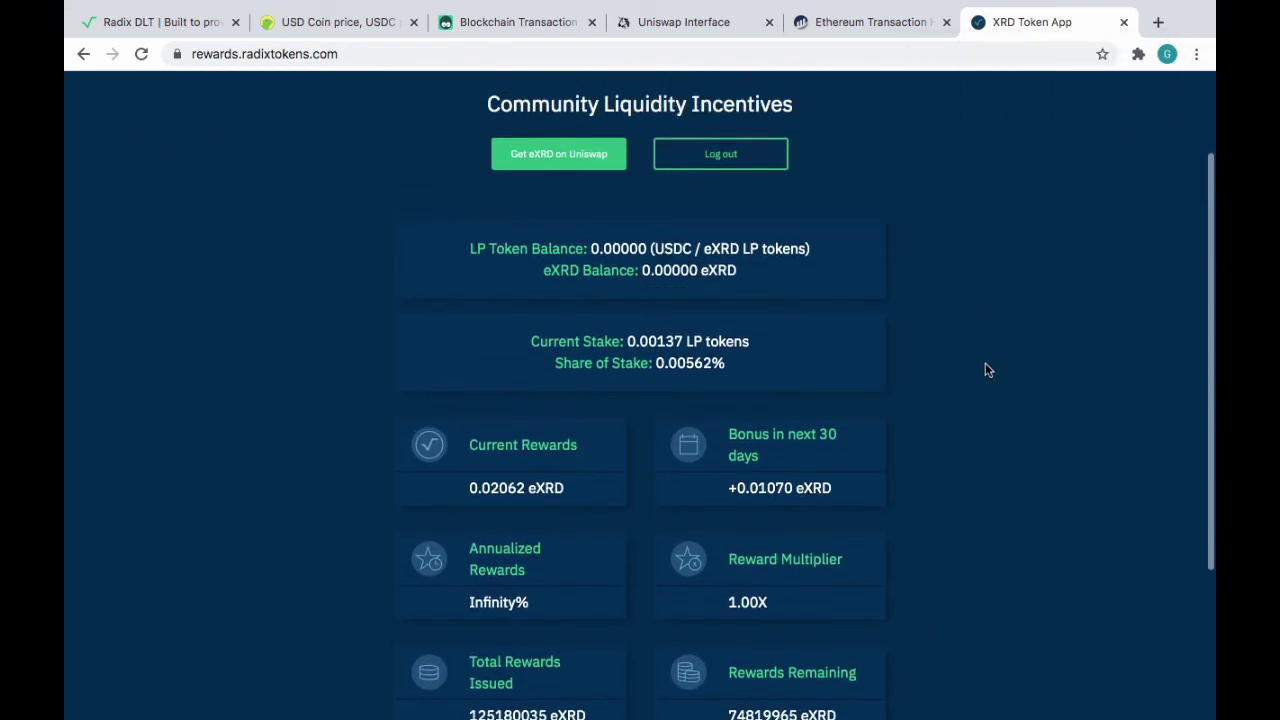
scroll(986, 370, down, 1)
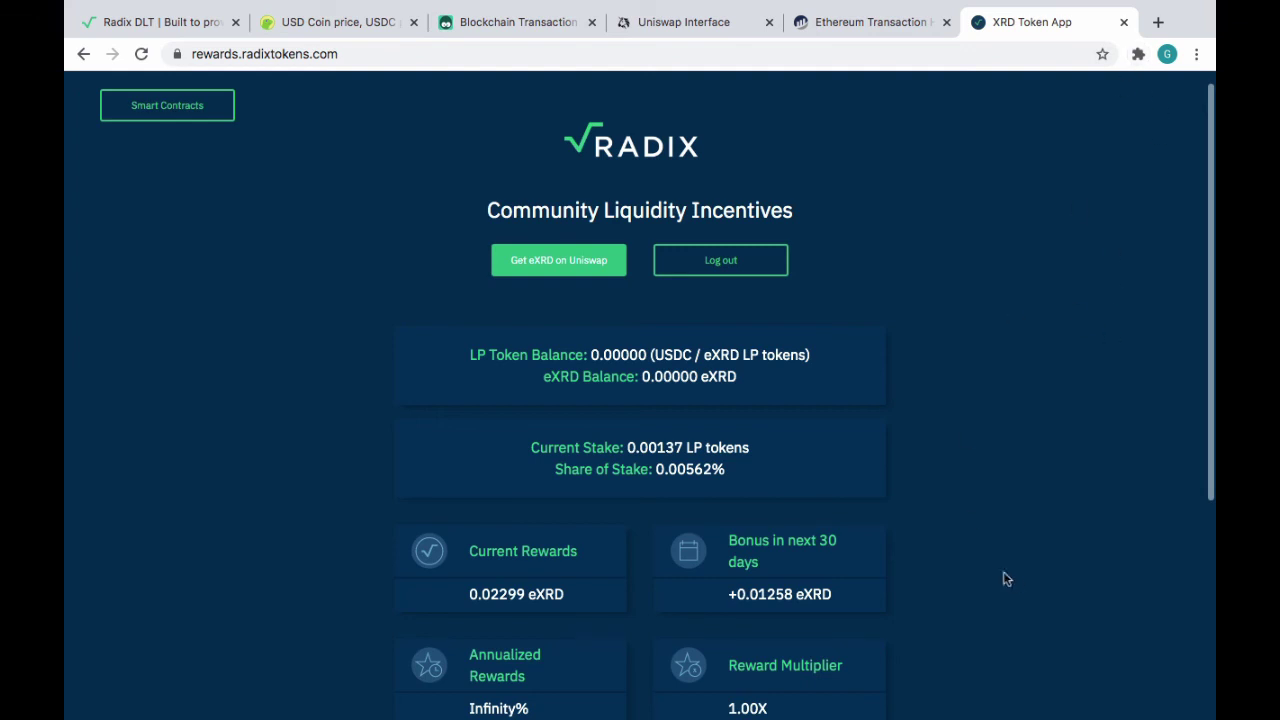
scroll(1091, 541, down, 2)
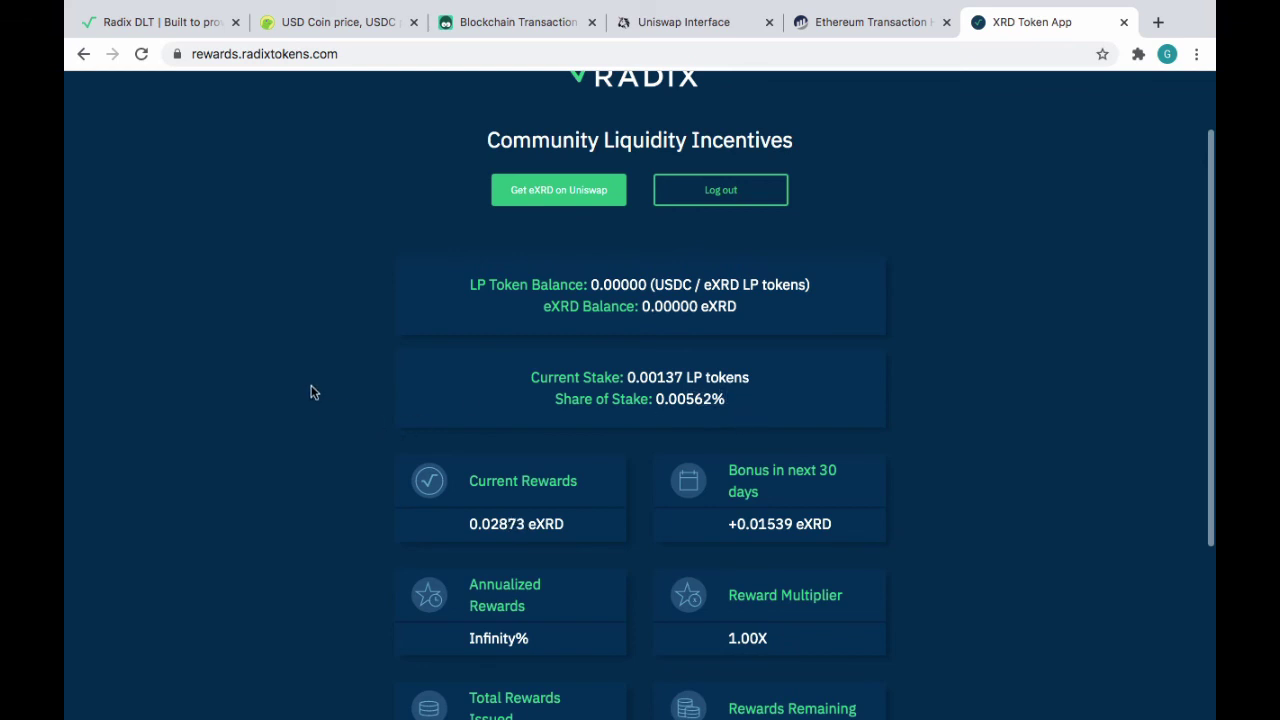
scroll(310, 392, down, 4)
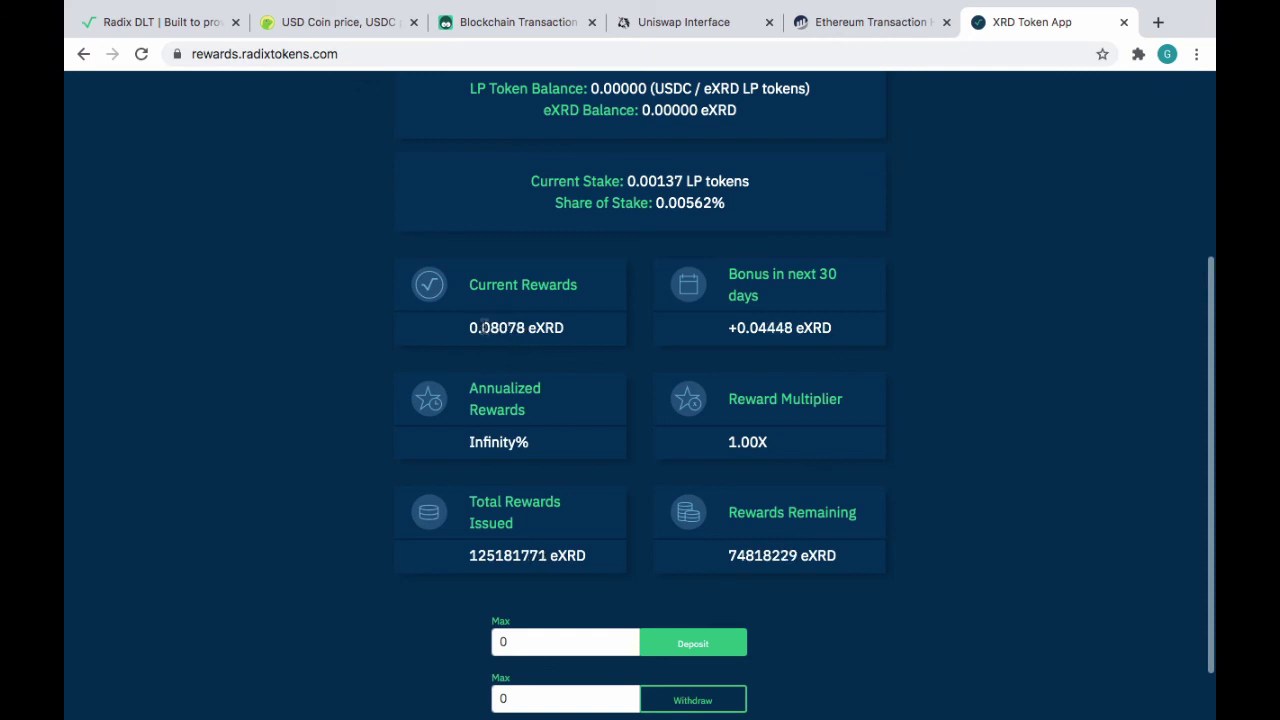
Check the e-Radix (EXRD) price on its CoinGecko page, going back from USD Coin, and return to the rewards dashboard
click(320, 22)
scroll(556, 225, up, 2)
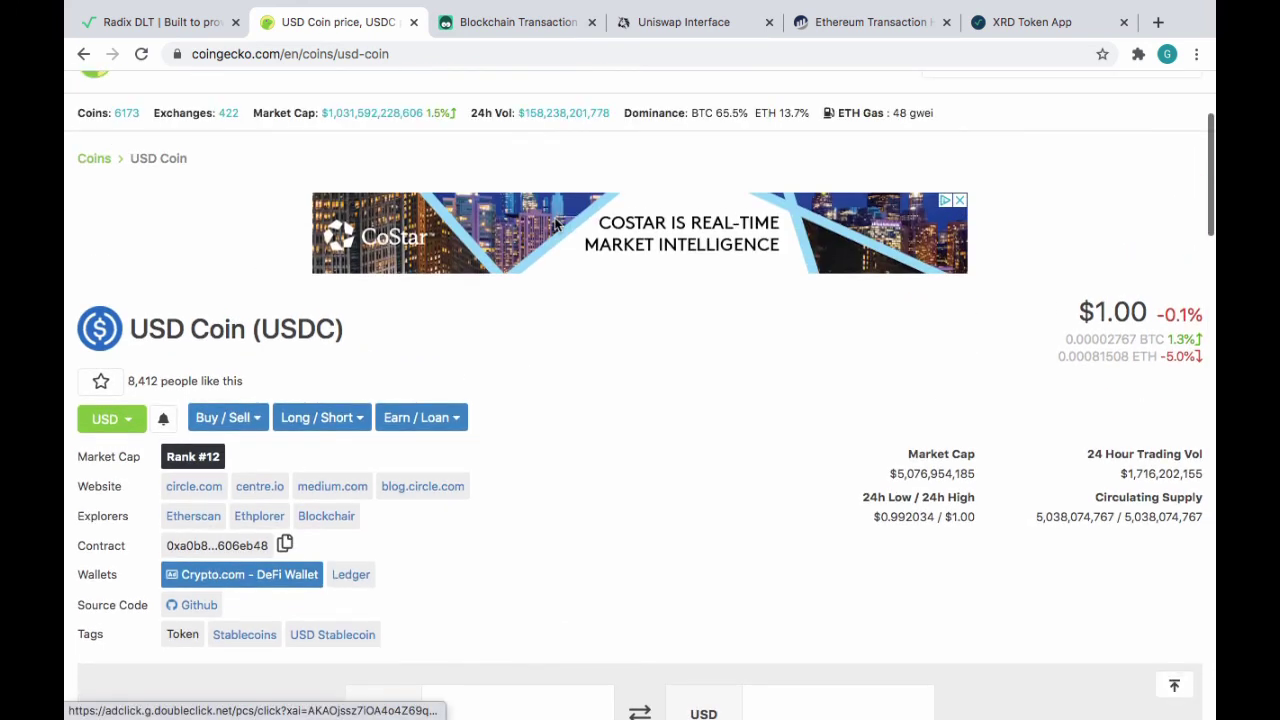
click(76, 55)
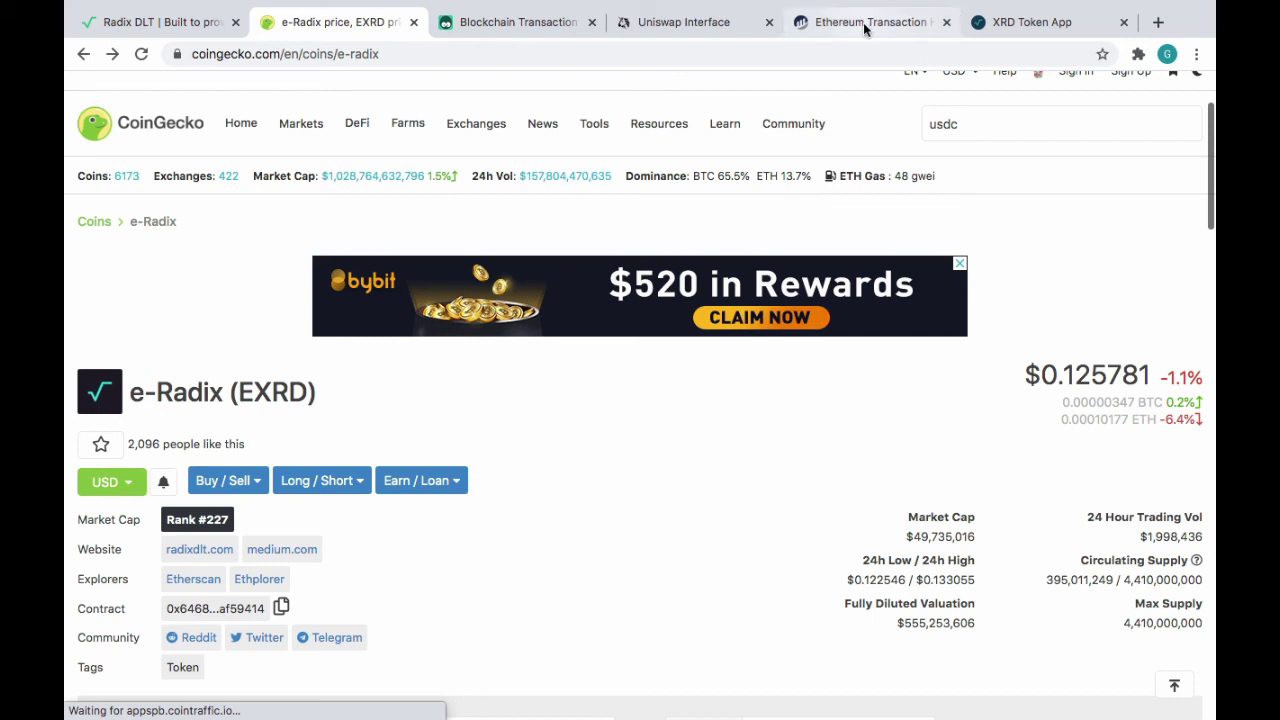
click(1036, 24)
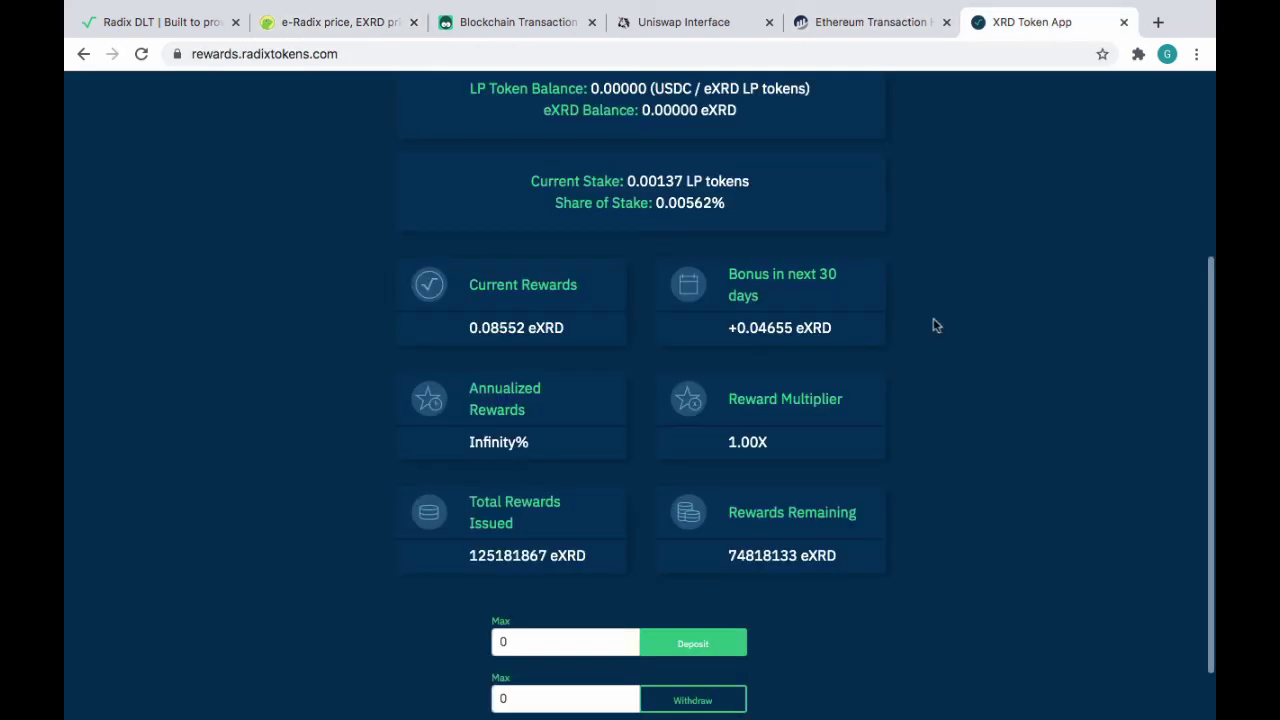